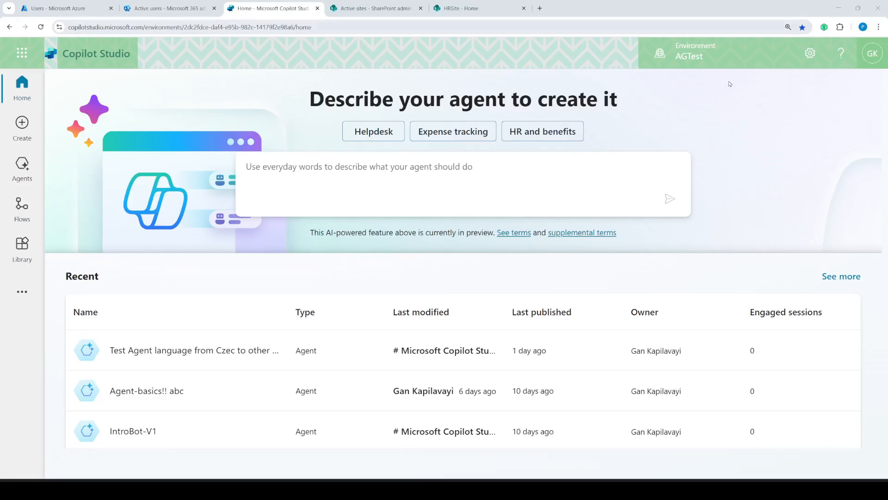
- Check which Power Platform environments are available, then close the environment list
left_click(724, 56)
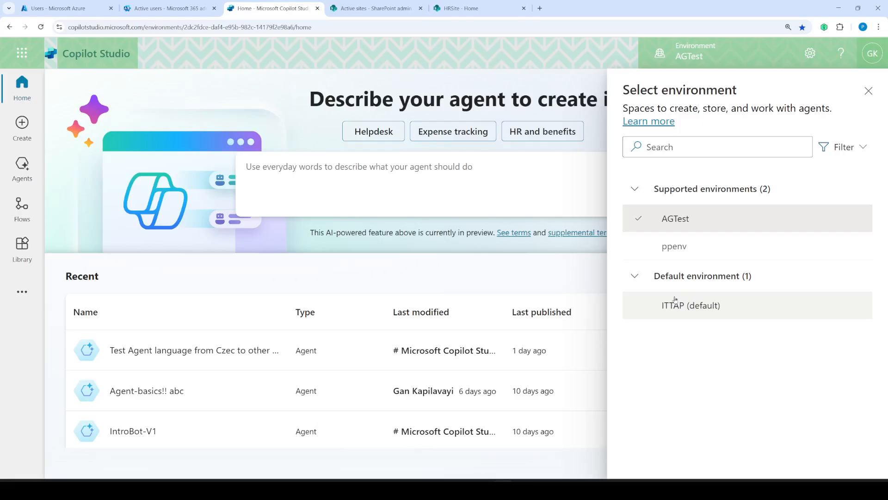
mouse_move(689, 224)
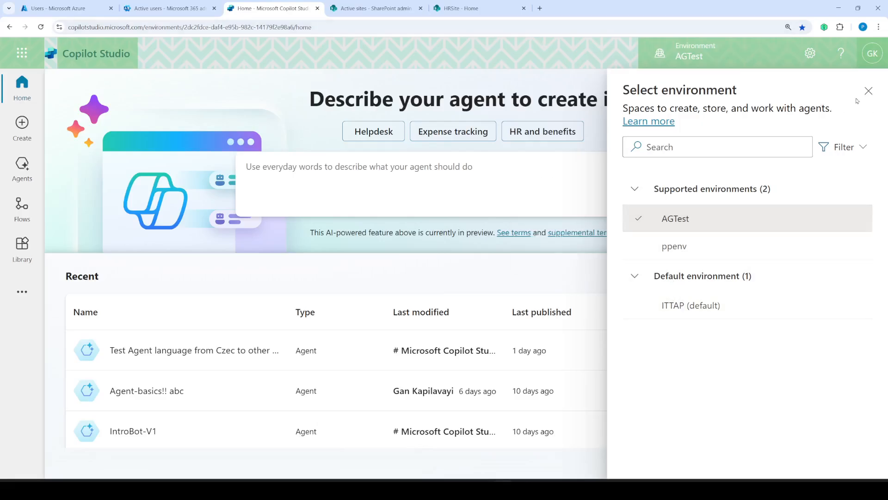
left_click(868, 91)
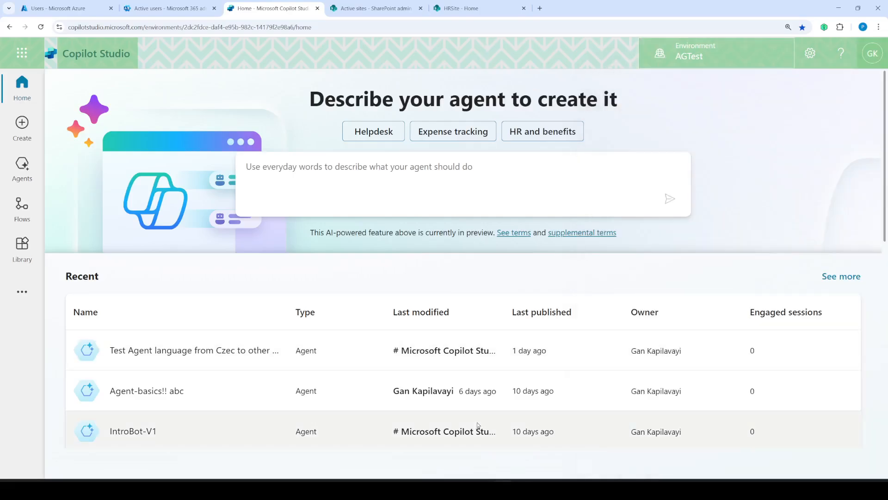
- Review the Copilot Studio trial licence wording in the notes document
key("alt+Tab")
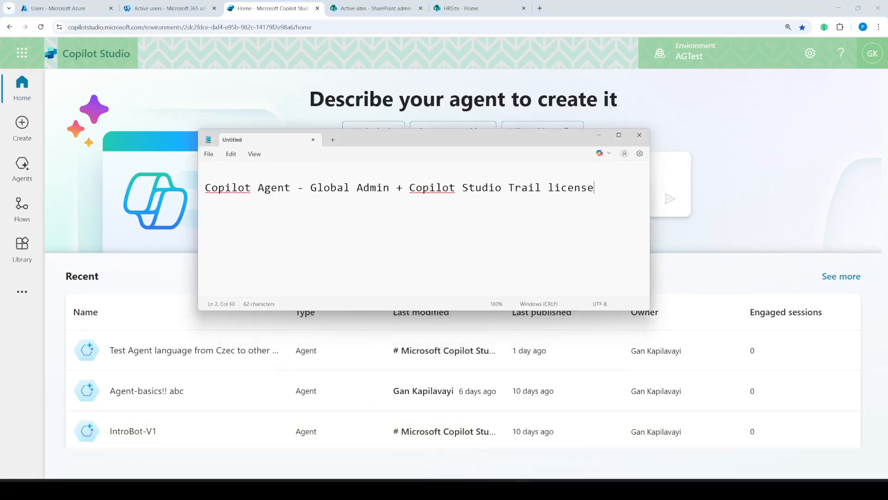
left_click_drag(411, 184, 555, 194)
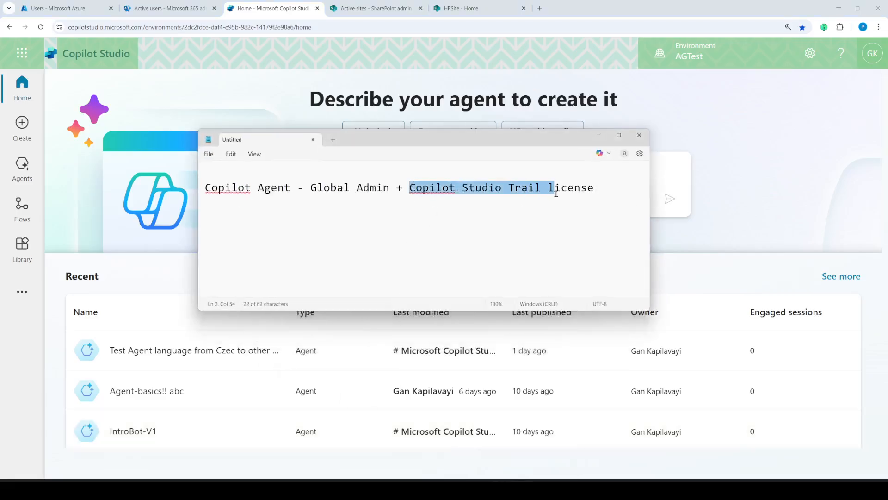
left_click(592, 217)
left_click(599, 136)
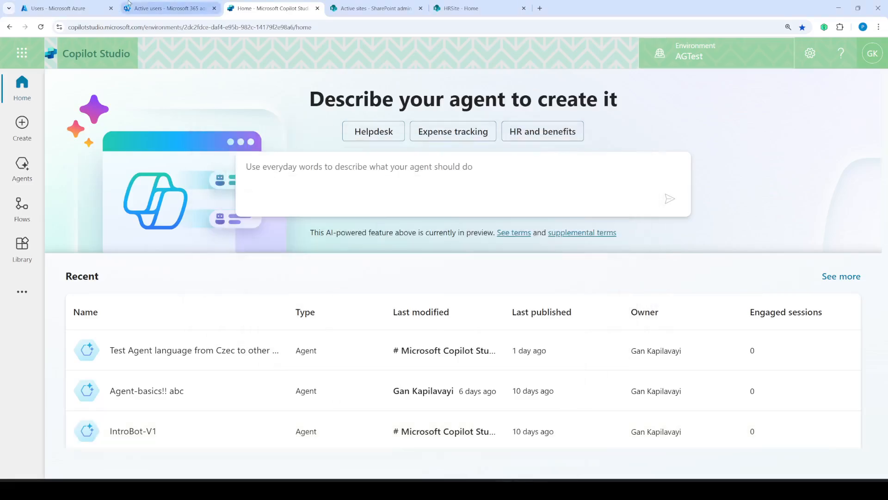
- In the Azure users list, confirm the admin user holds the Global Administrator role
left_click(154, 11)
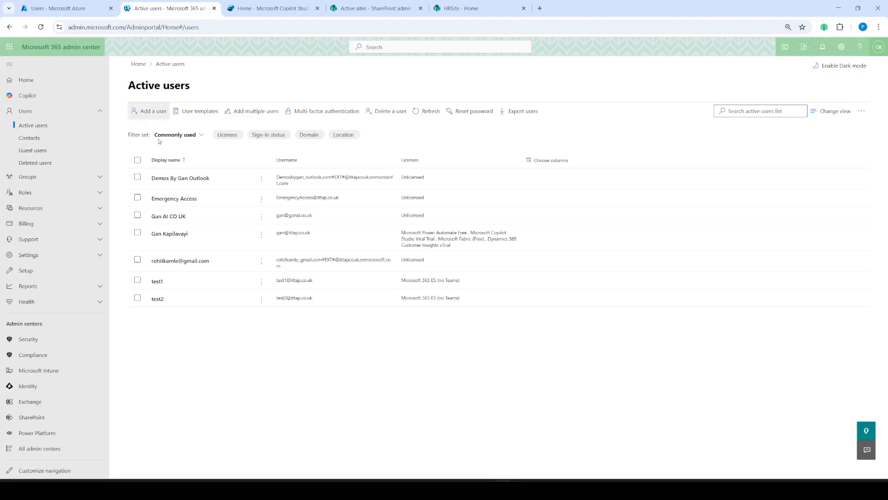
left_click(92, 13)
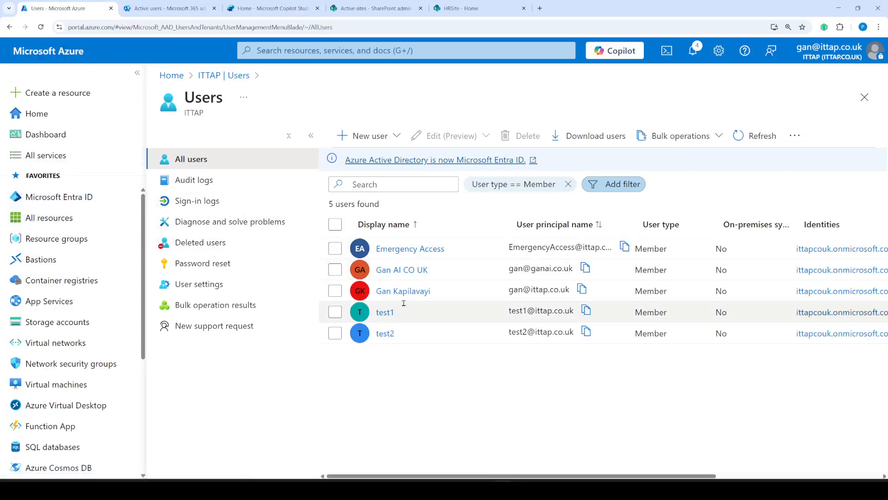
left_click(388, 296)
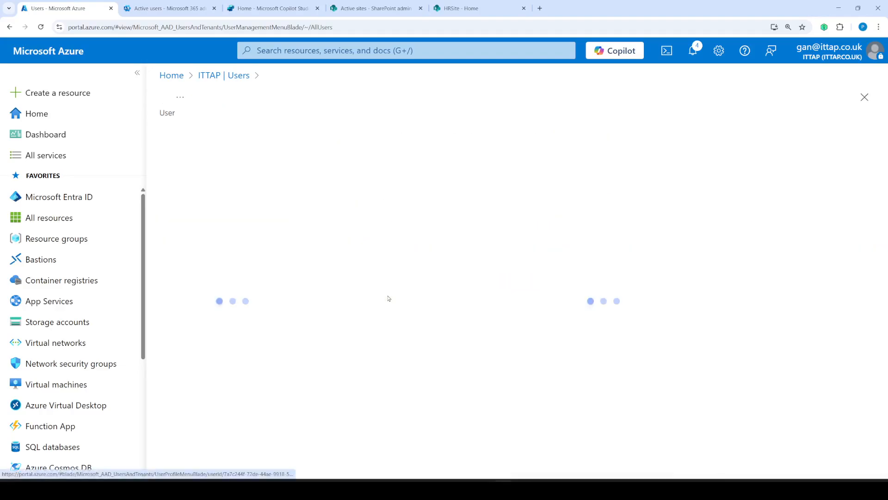
left_click(192, 305)
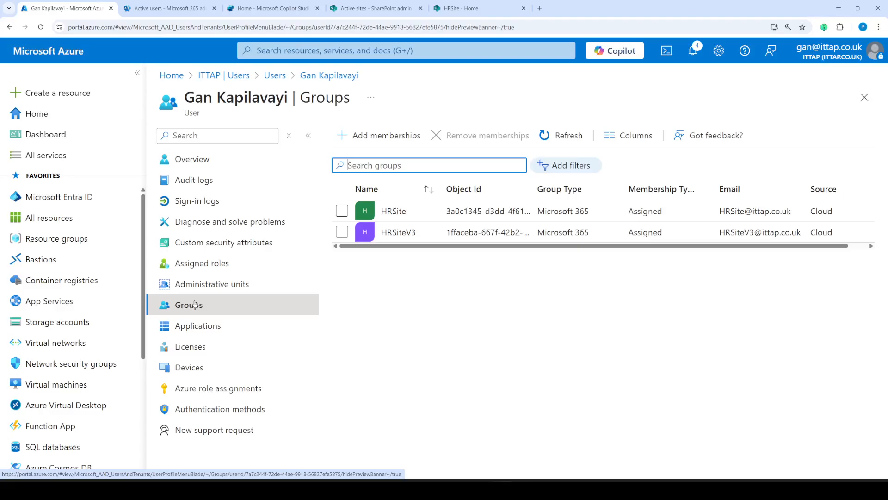
left_click(199, 263)
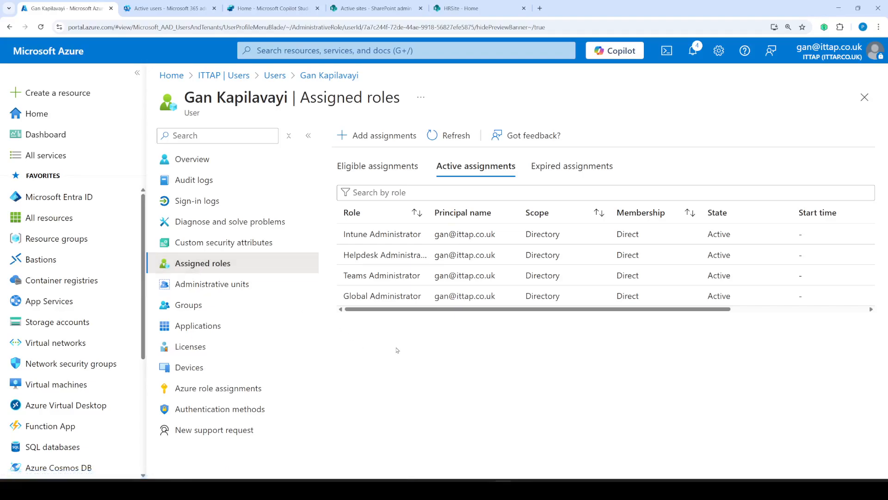
mouse_move(425, 276)
left_mouse_down()
mouse_move(419, 291)
mouse_move(318, 280)
mouse_move(430, 330)
mouse_move(427, 290)
left_mouse_up()
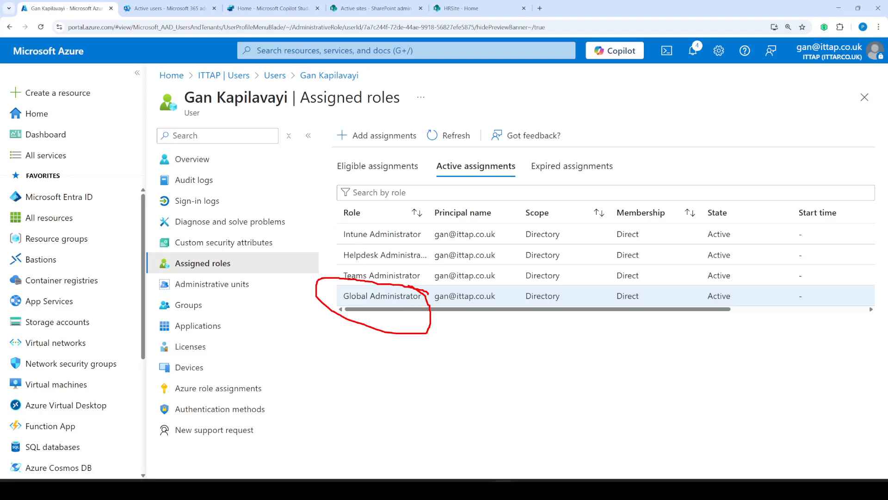
key("Escape")
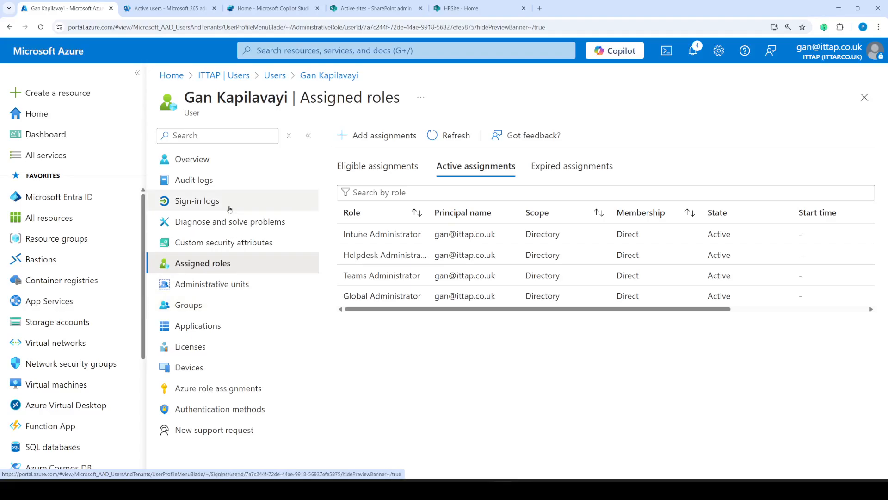
- Confirm the admin user is assigned the Microsoft Copilot Studio Viral Trial licence
left_click(198, 348)
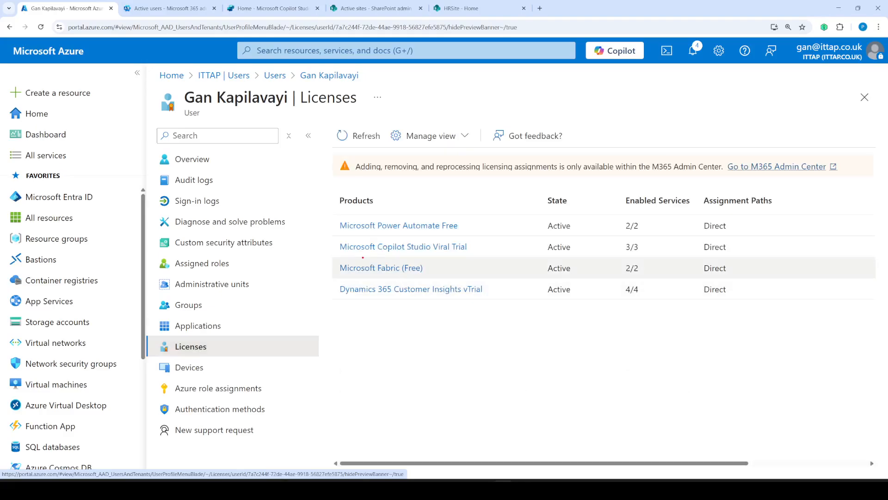
mouse_move(376, 260)
left_mouse_down()
mouse_move(467, 266)
mouse_move(458, 236)
mouse_move(321, 229)
mouse_move(380, 260)
mouse_move(405, 261)
left_mouse_up()
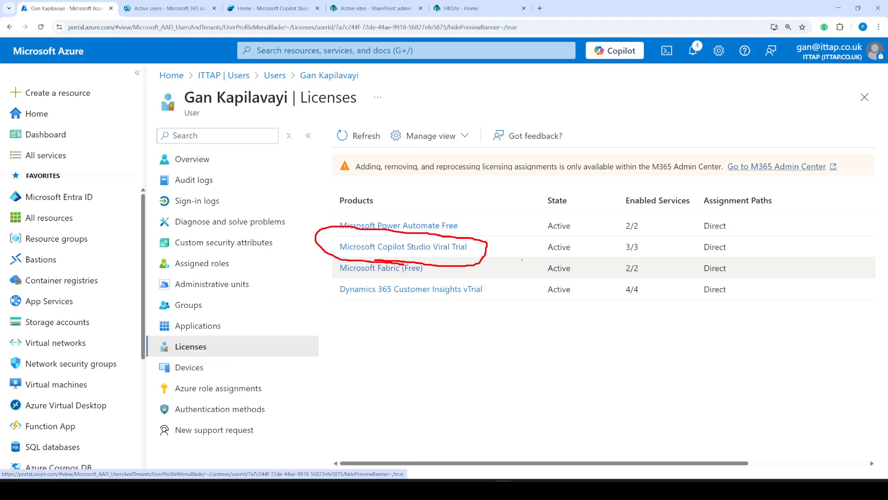
key("Escape")
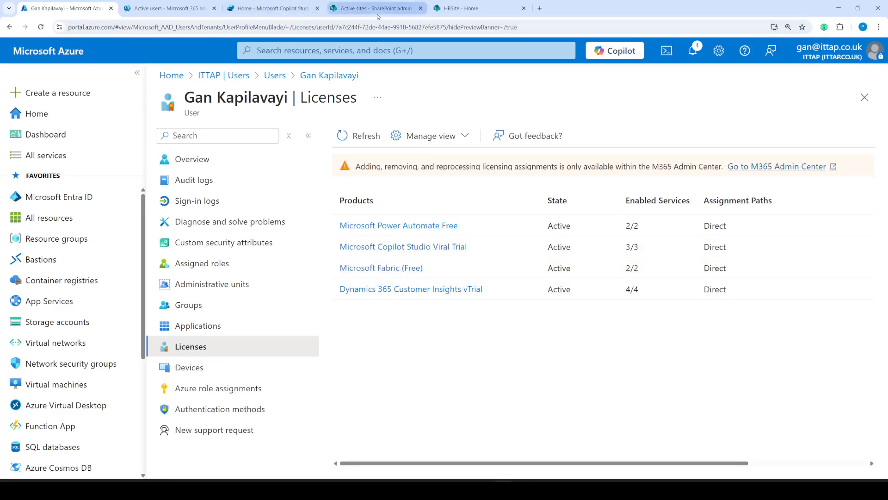
left_click(269, 8)
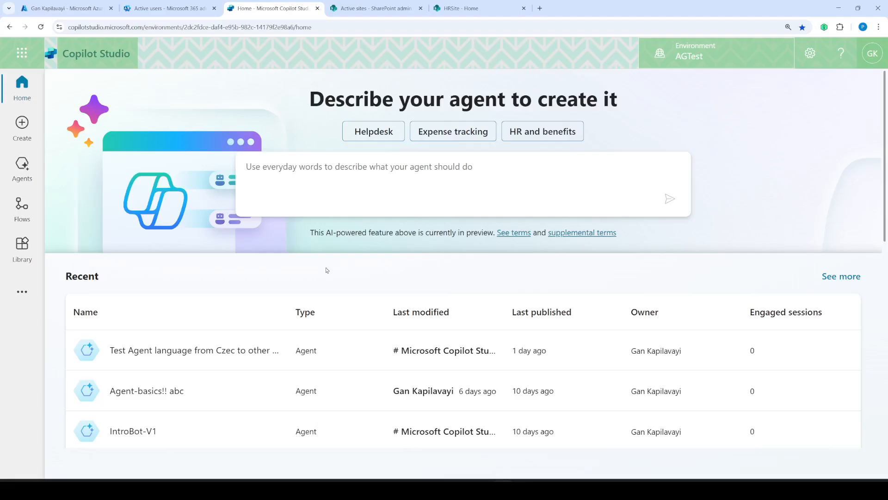
- Write 'HR Site -' followed by Test1 and Test2 in the Notepad notes
left_click(522, 490)
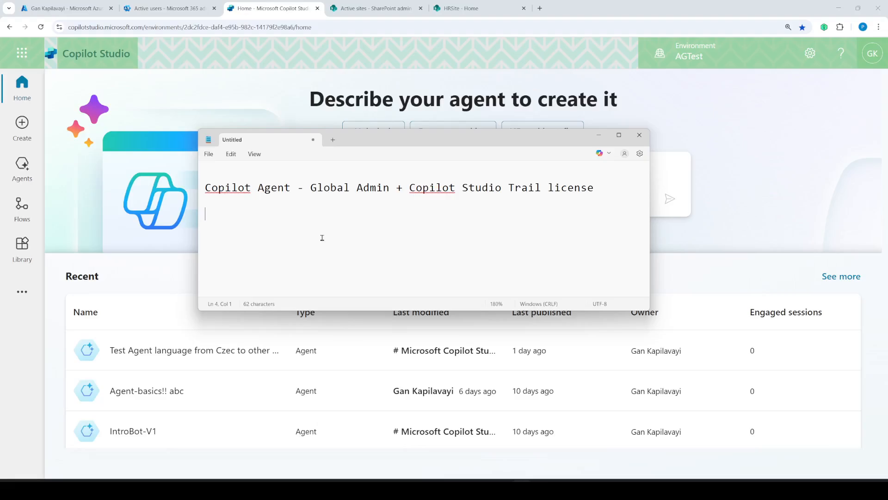
type("HR Site -")
key("Return")
type("Test1 ")
type("Test")
type("2")
key("Up")
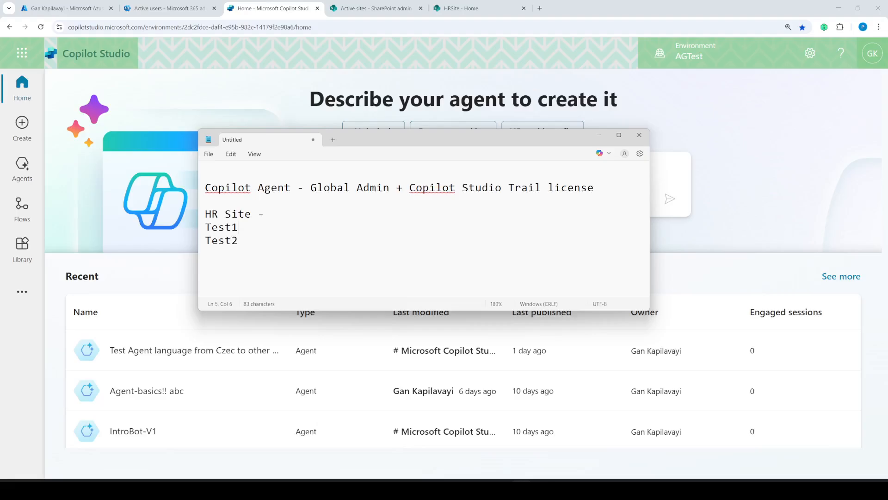
key("Return")
key("Return")
- Add an 'HR chatbot' heading with Test1 and Test2 listed beneath it
type("HR chatbot")
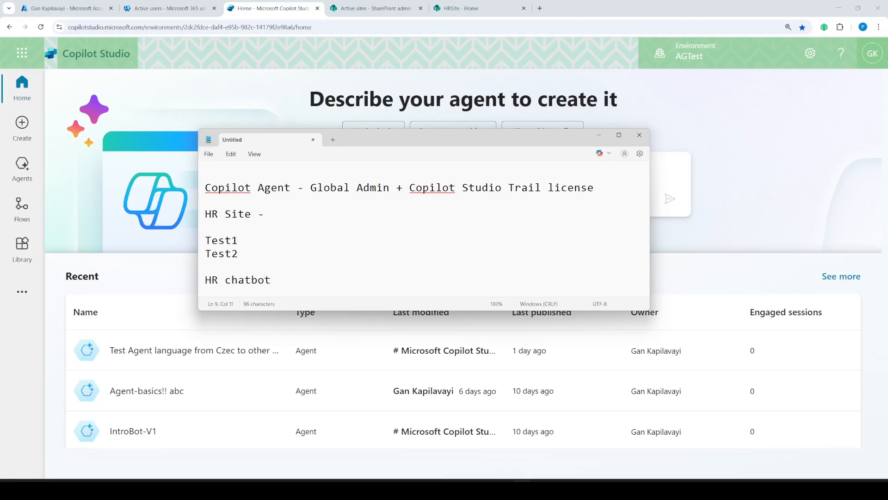
key("Return")
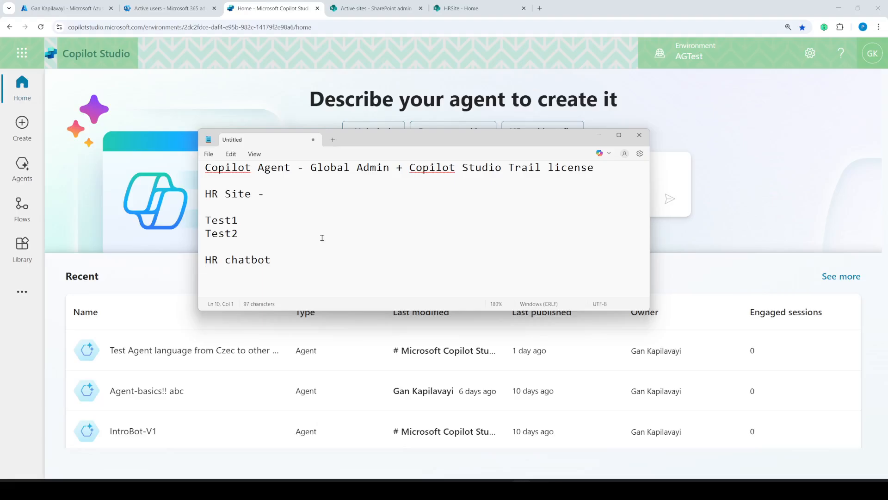
type("Test1")
key("Return")
type("Test2")
key("shift+Home")
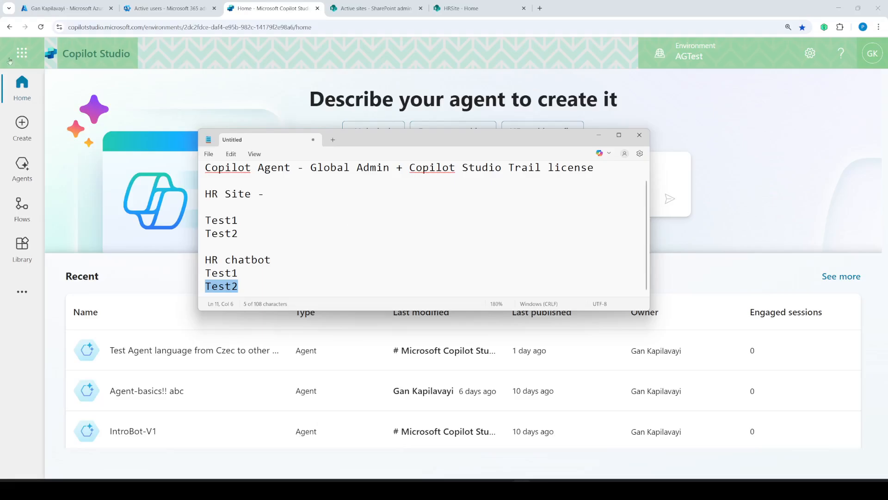
left_click(327, 216)
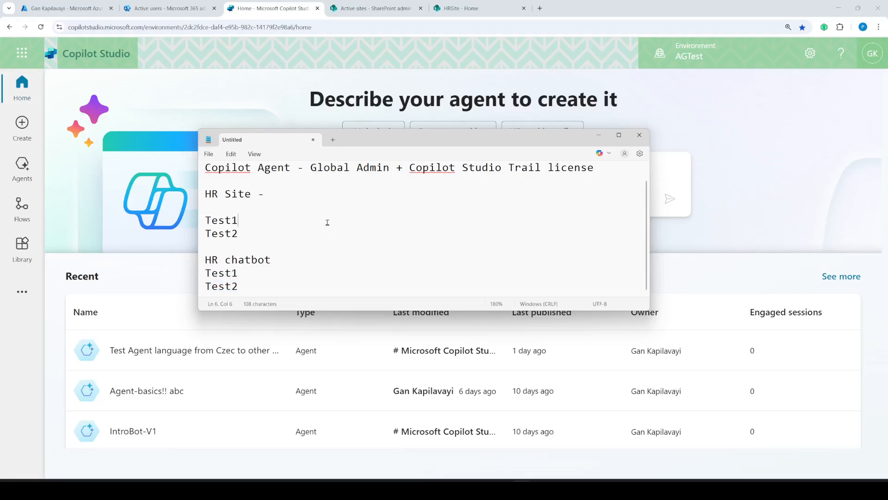
left_click(68, 9)
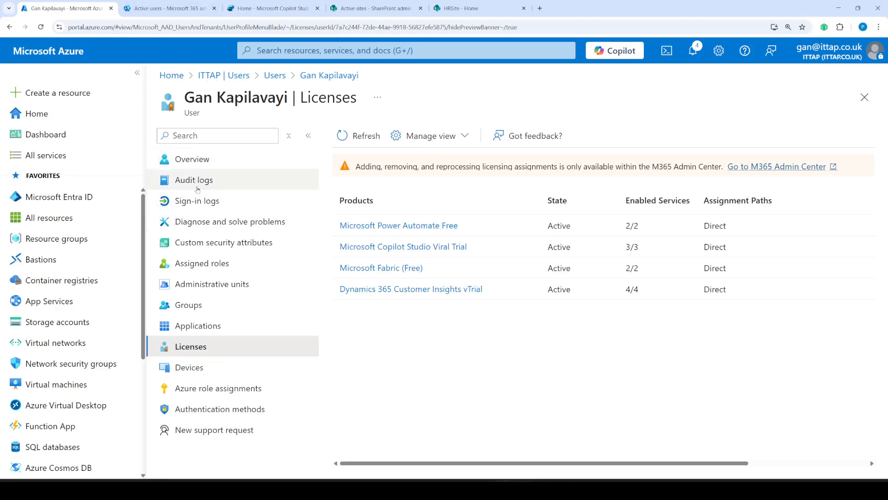
- Open test1's profile, check its Microsoft 365 E5 (no Teams) licence, then view its groups
left_click(865, 98)
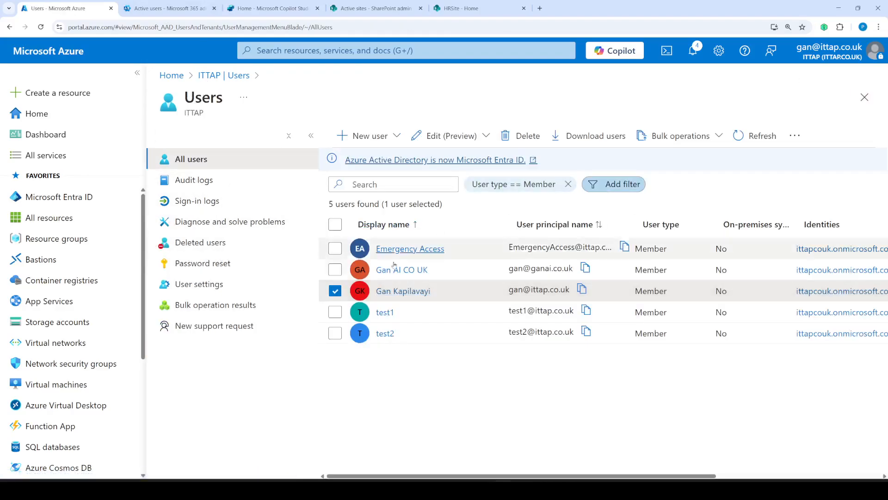
left_click(385, 314)
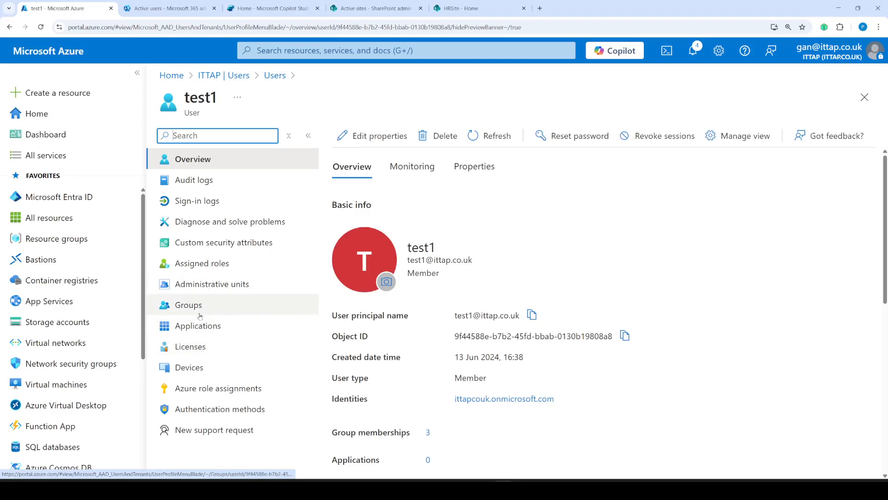
left_click(198, 350)
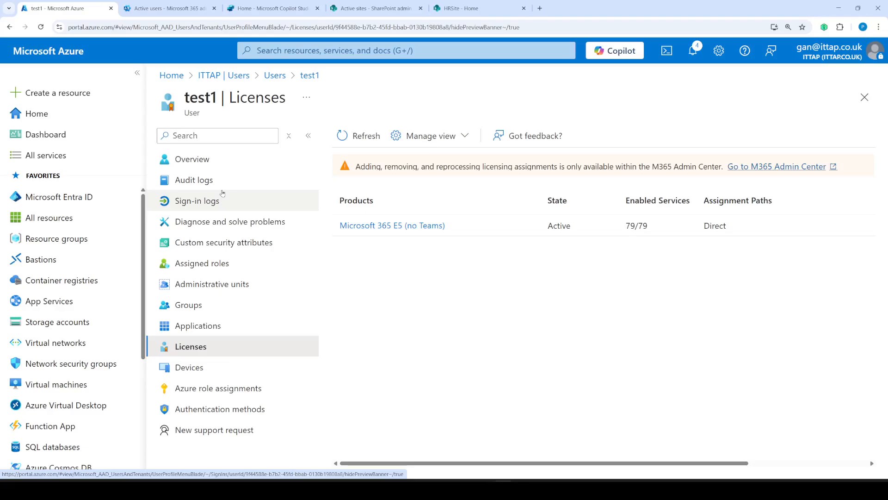
left_click(195, 303)
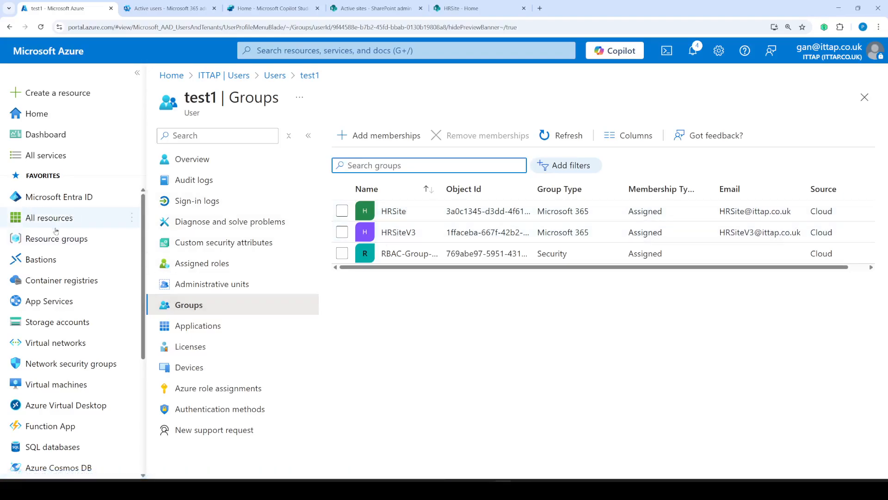
- Navigate through Microsoft Entra ID to the All groups list
left_click(58, 243)
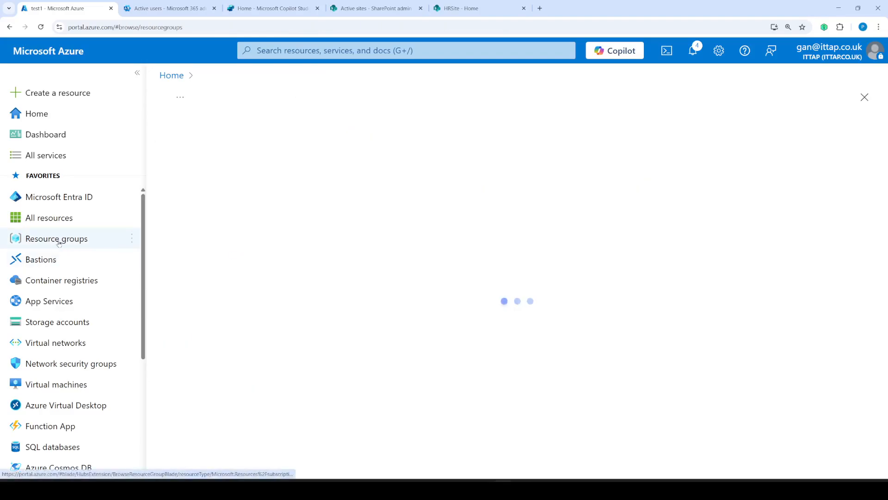
left_click(62, 198)
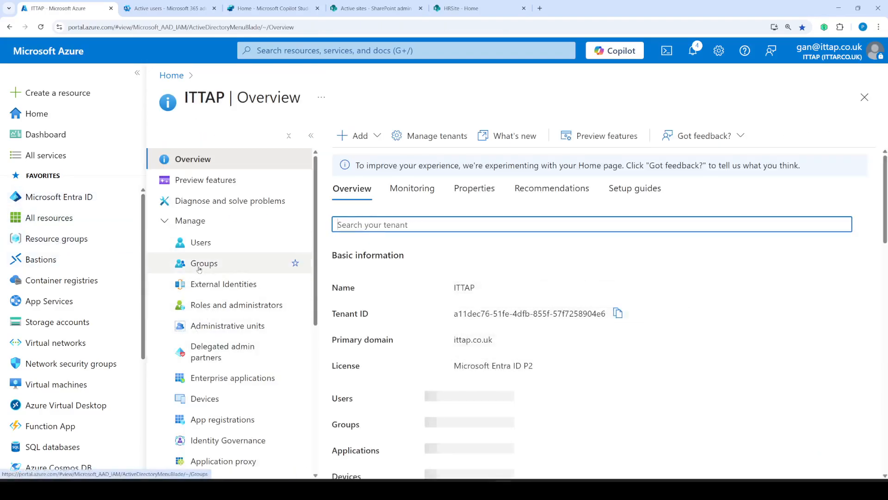
left_click(204, 263)
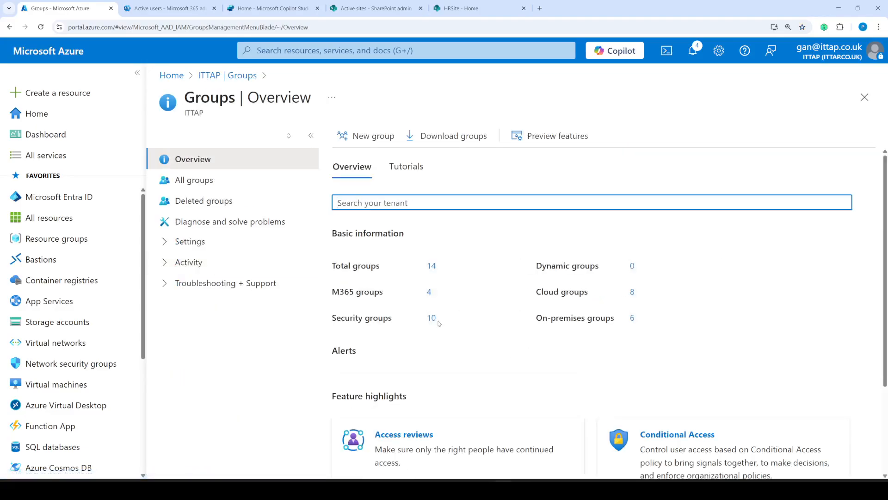
left_click(168, 244)
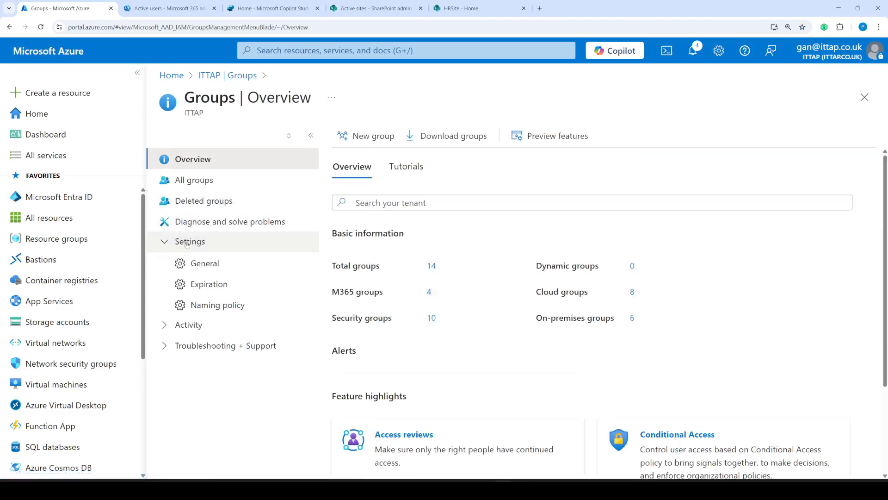
left_click(196, 181)
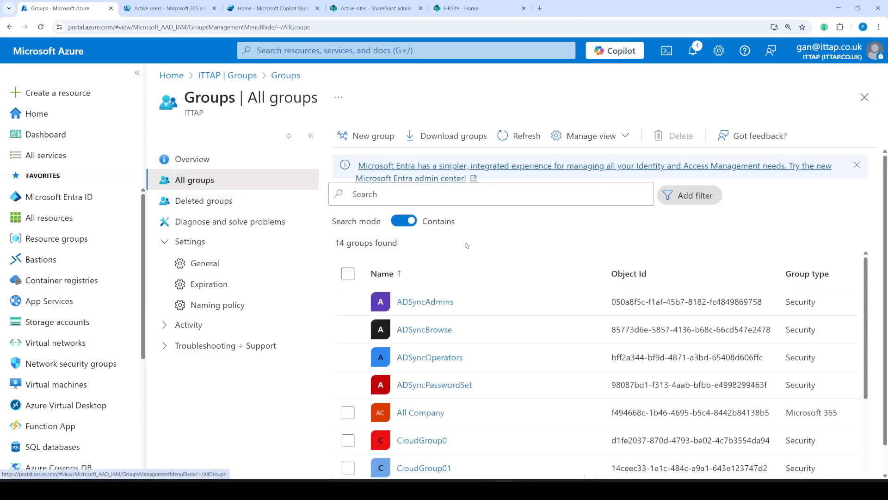
scroll(465, 391, "down", 5)
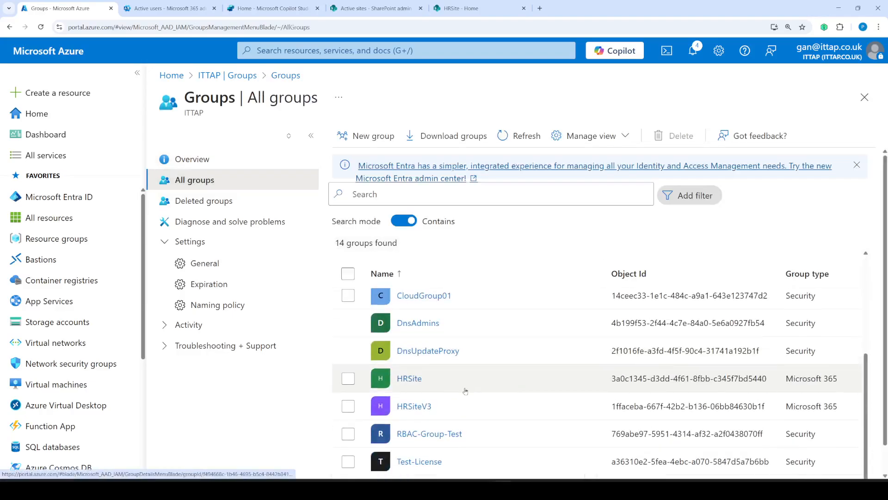
- Remove test1, the only member of RBAC-Group-Test, and refresh to confirm the group is empty
left_click(418, 435)
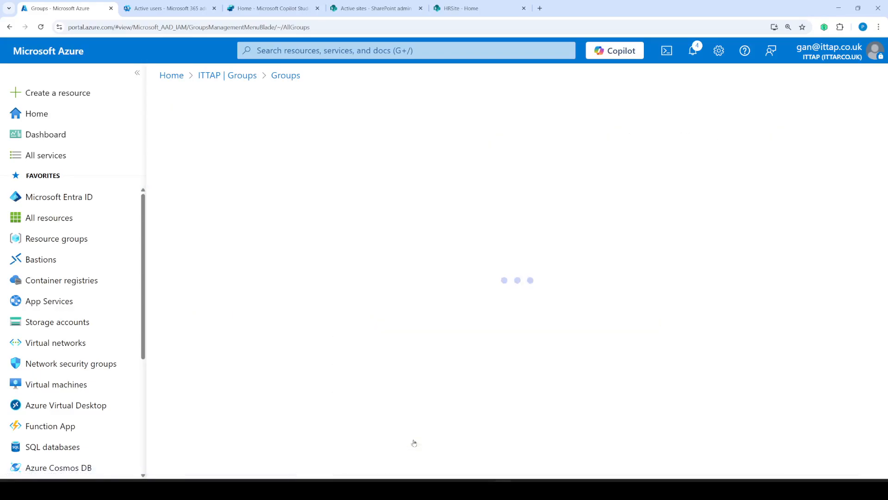
left_click(209, 242)
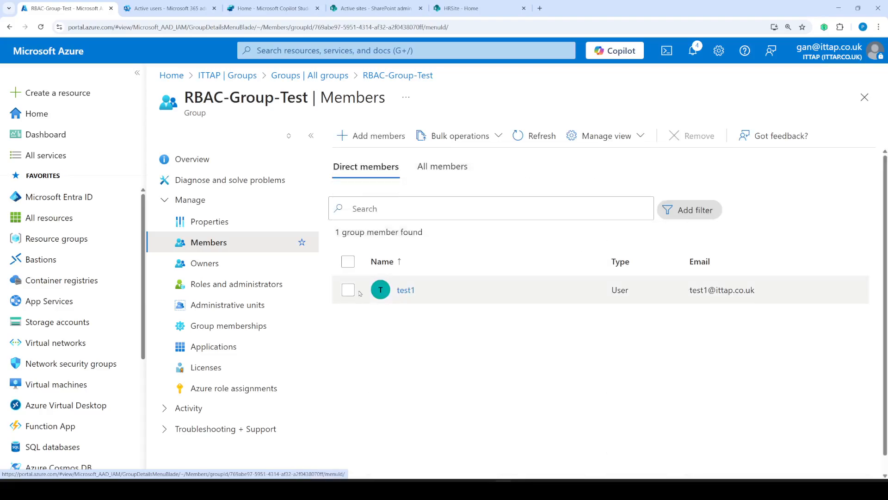
left_click(350, 290)
left_click(696, 137)
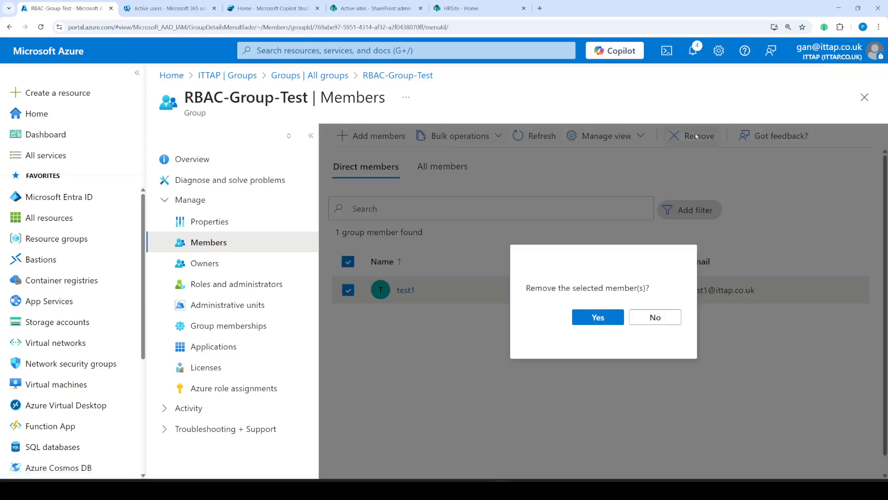
left_click(595, 320)
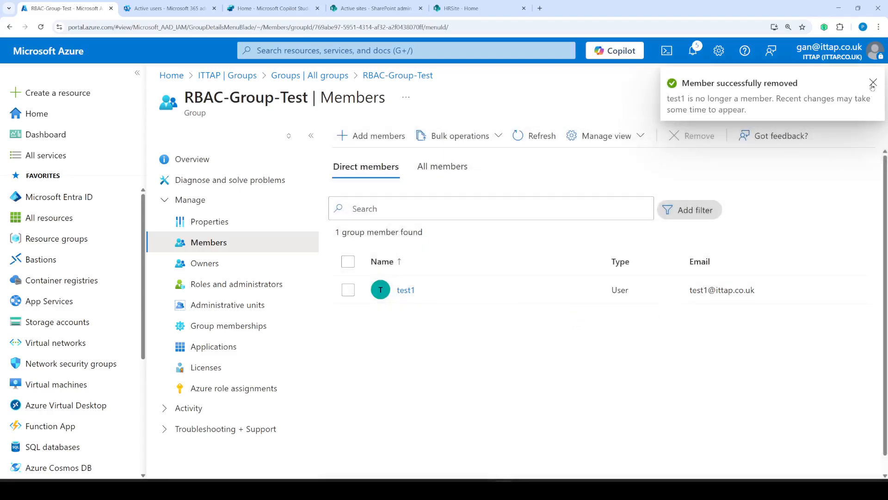
left_click(872, 83)
left_click(535, 136)
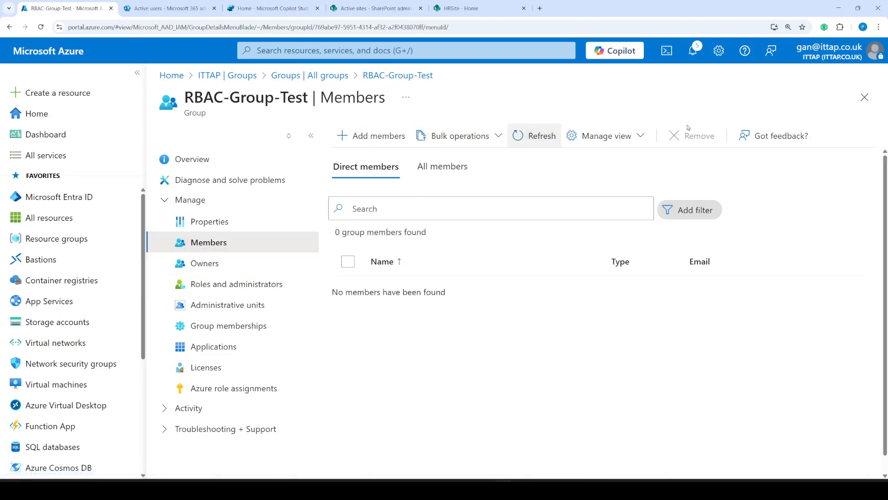
left_click(864, 97)
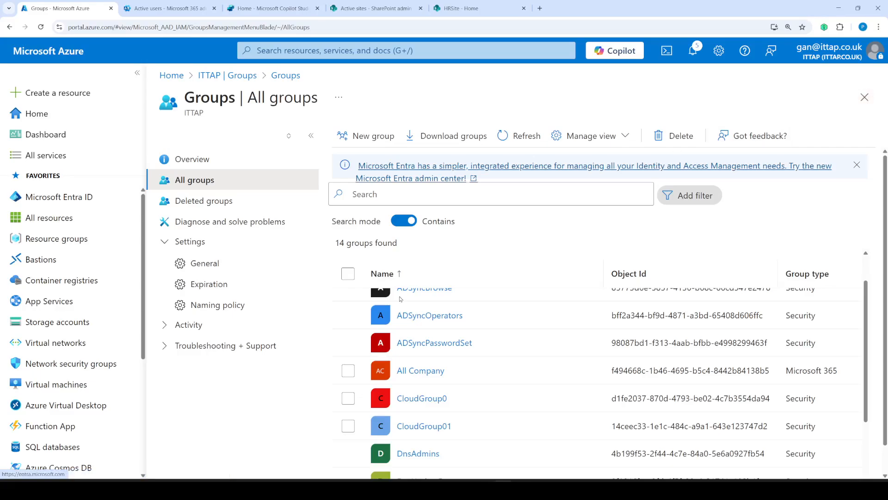
left_click(519, 489)
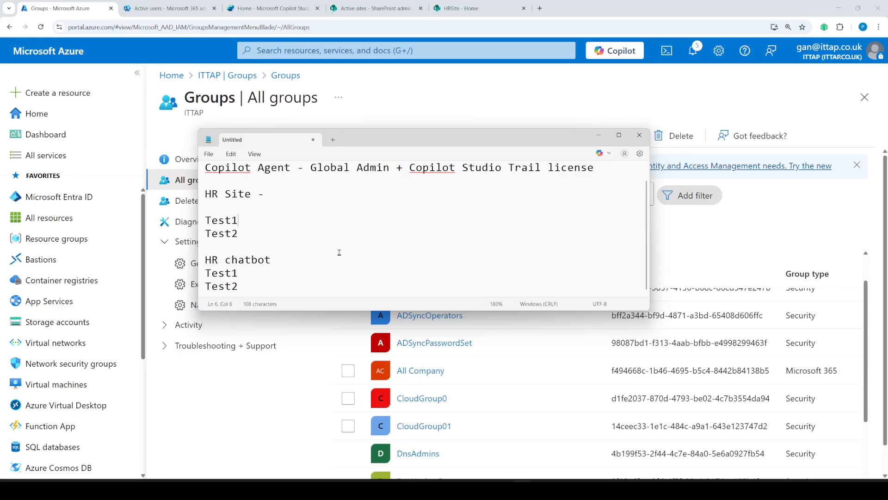
- Maximise Notepad and annotate HR Site as 'sharepoint sites' and Test1 as '- Allow'
left_click(328, 233)
left_click(619, 134)
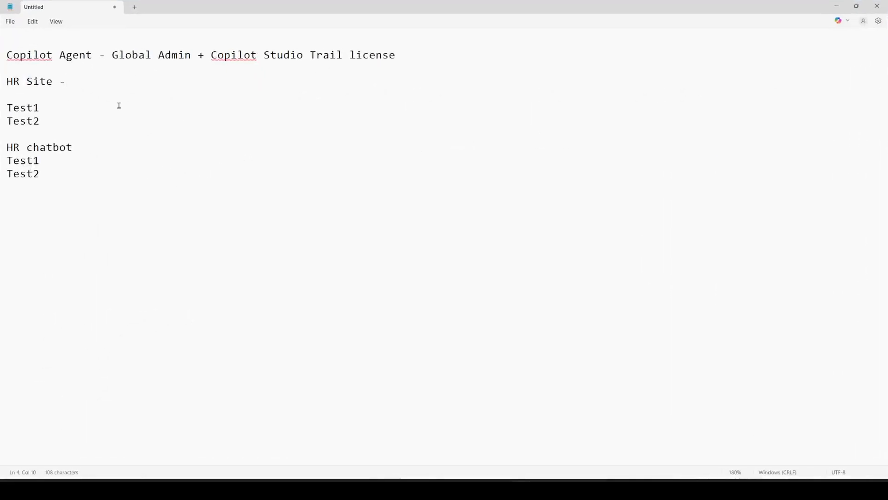
type("sharepoint sites")
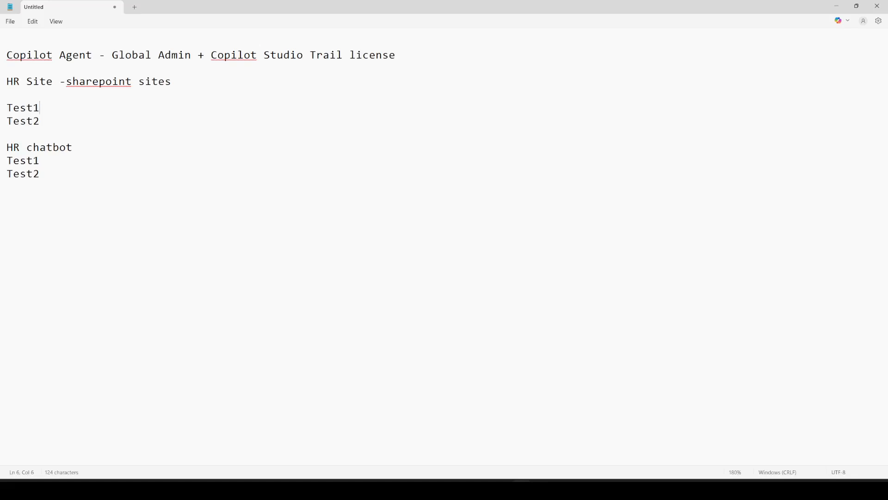
key("Down")
- Mark Test2 as '- No access to chatbot' and add blank lines at the end of the notes
key("Down")
type("- Allow")
key("Down")
type("- D")
key("BackSpace")
type("No access ")
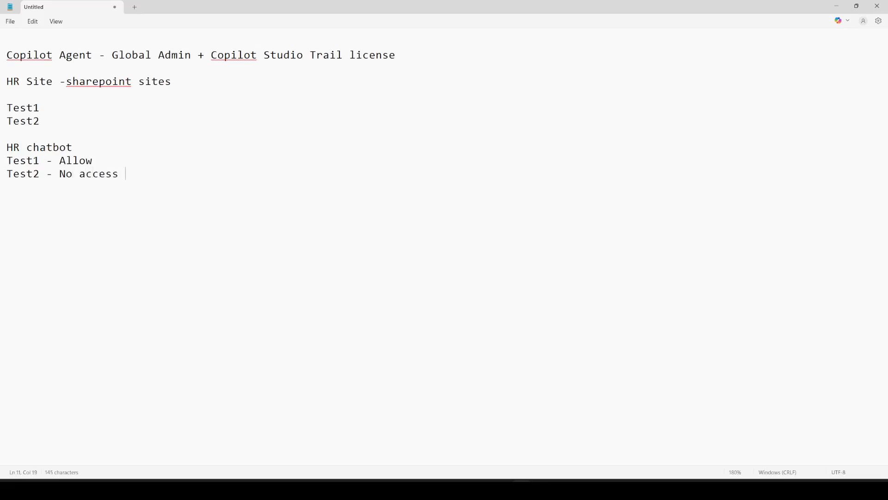
type("to chatbot")
key("Home")
key("shift+Right")
key("shift+Right")
key("shift+Right")
key("shift+Right")
key("shift+Right")
key("shift+Right")
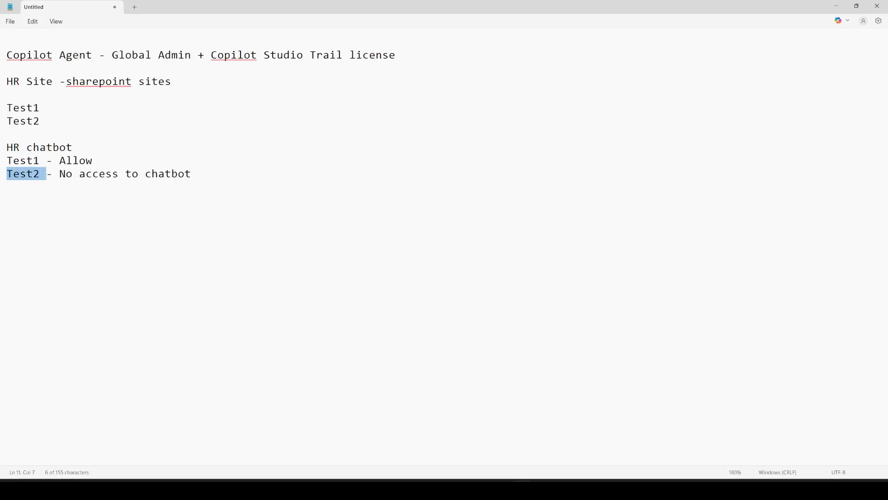
key("Up")
key("Up")
key("Up")
key("Up")
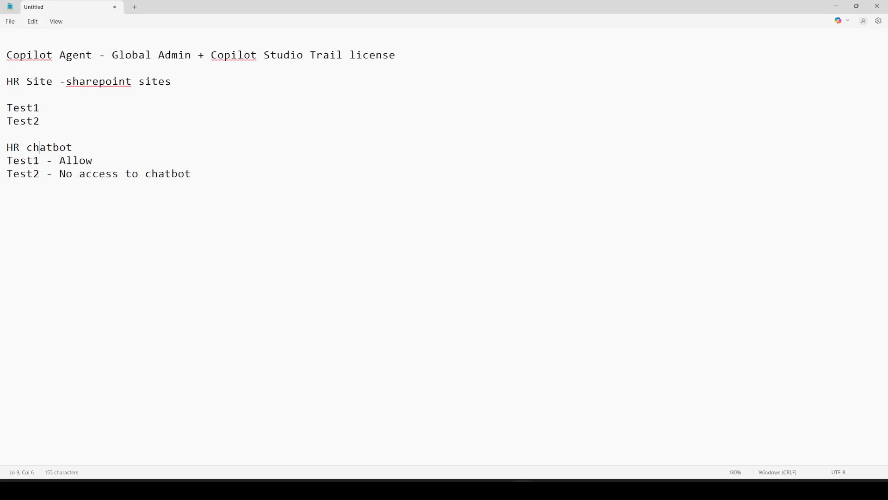
key("Down")
key("Down")
key("End")
key("Return")
key("Return")
- Add an 'App Registration' heading with blank lines below it
type("App Registration")
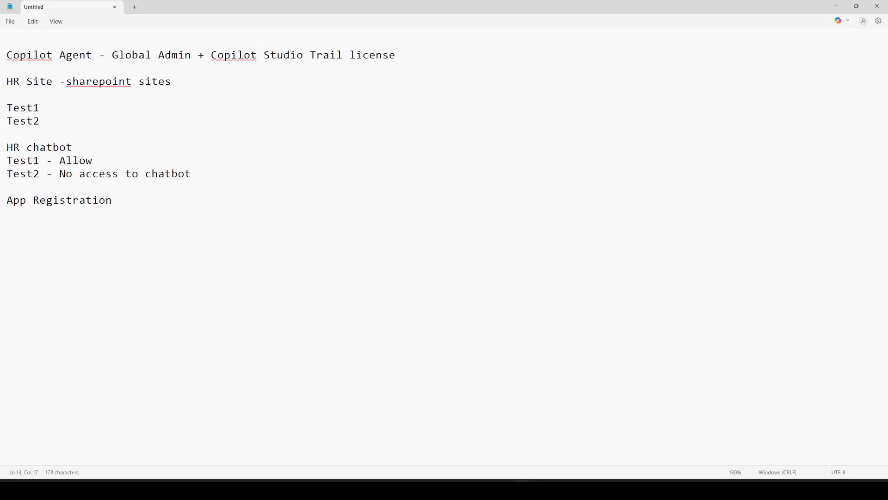
key("Return")
key("Up")
key("Return")
- Highlight the Test1 - Allow and Test2 lines to review the chatbot access notes
key("Up")
key("Up")
key("Up")
key("shift+Down")
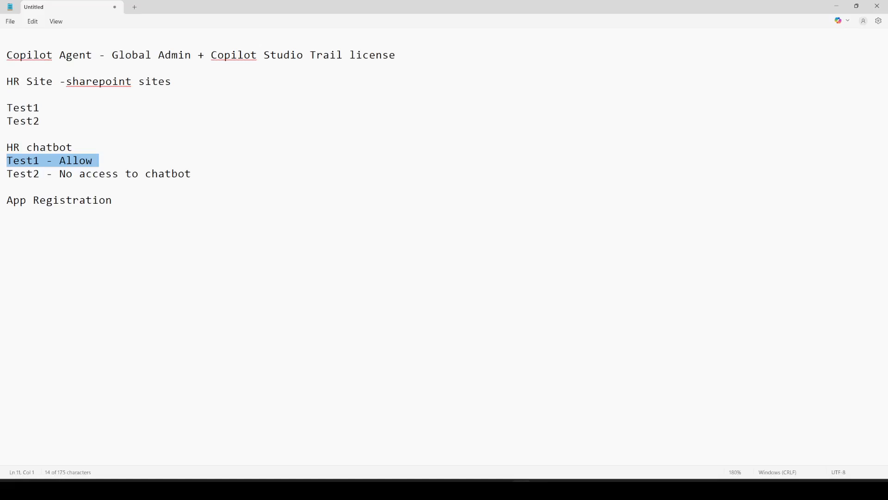
key("Right")
key("Down")
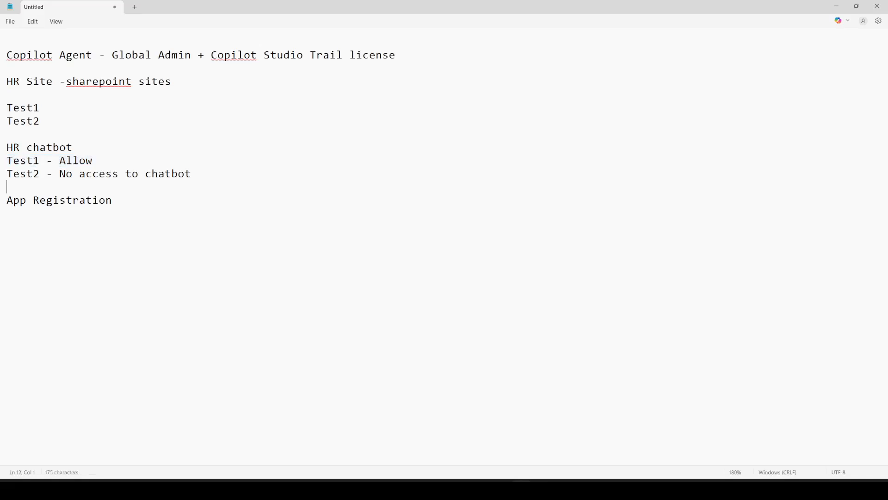
key("Up")
key("Up")
key("shift+Down")
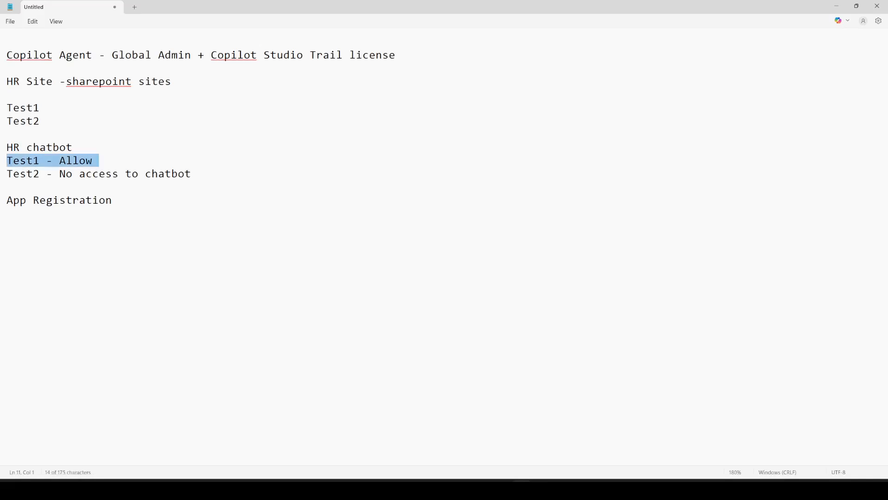
key("shift+Down")
key("Down")
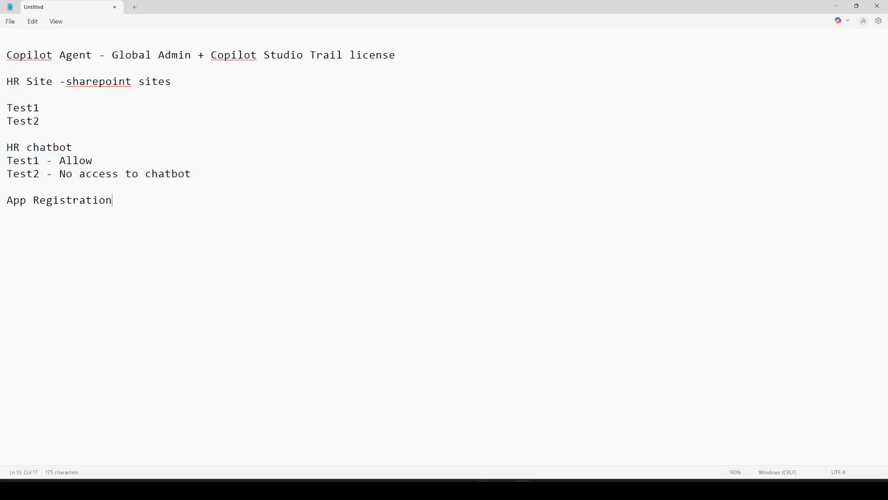
left_click(504, 490)
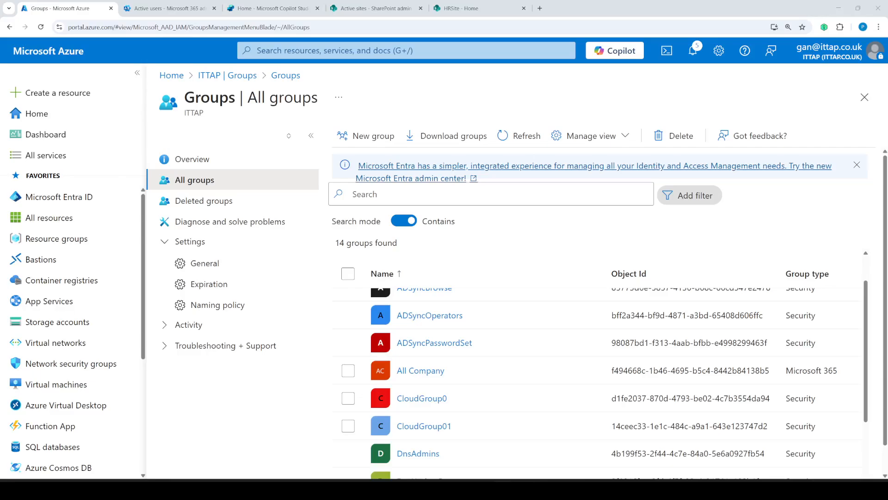
- From the Copilot Studio home page, go to Agents and start a new agent
left_click(372, 9)
left_click(259, 10)
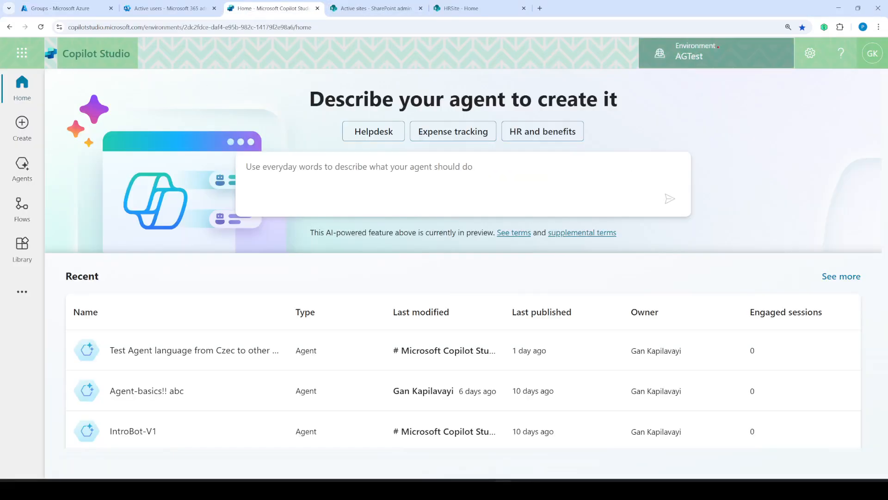
mouse_move(721, 44)
left_mouse_down()
mouse_move(680, 80)
mouse_move(729, 47)
mouse_move(717, 41)
left_mouse_up()
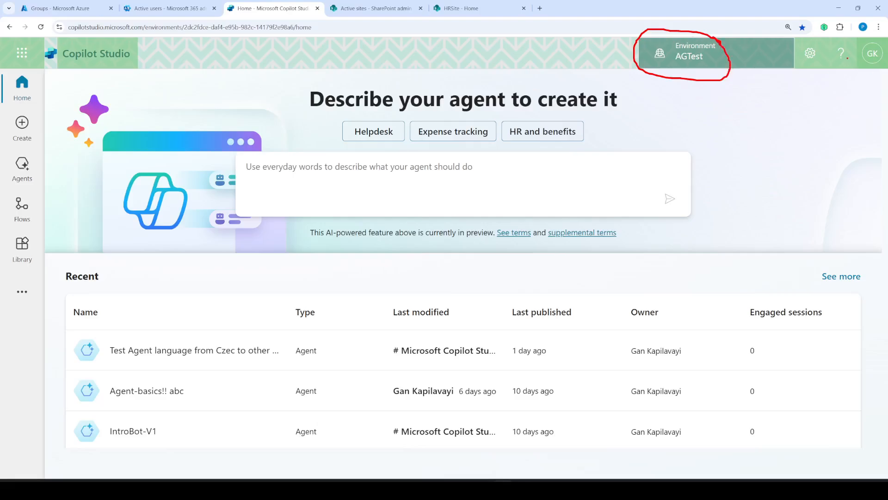
key("Escape")
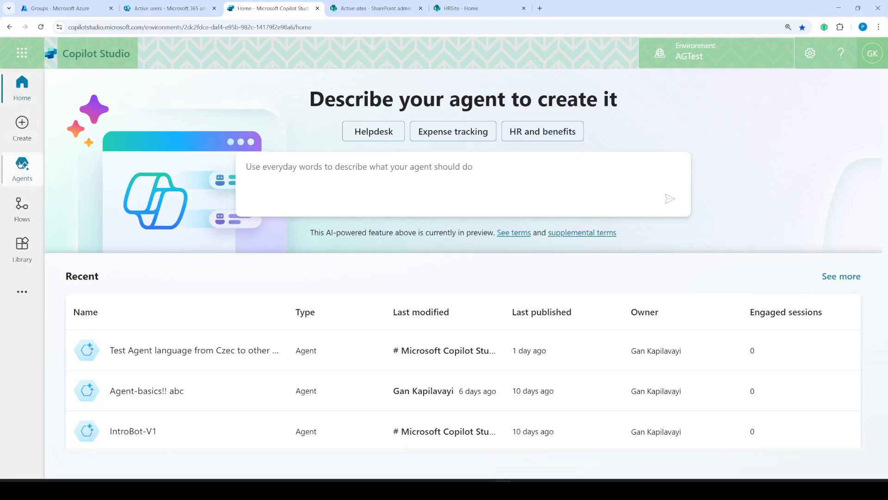
left_click(21, 169)
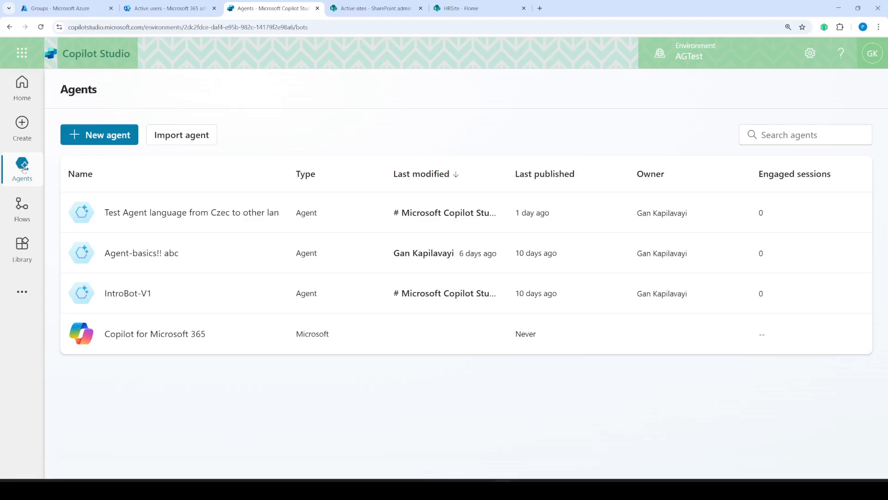
left_click(105, 136)
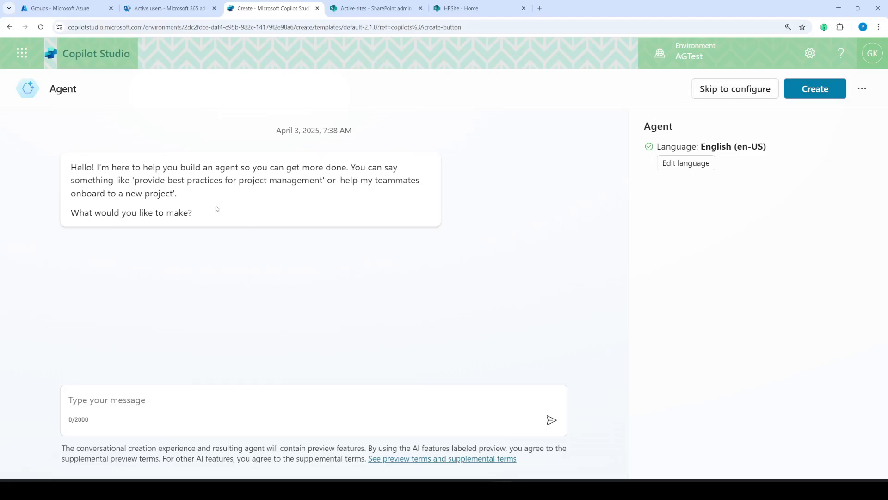
- Skip the chat setup and name the agent 'RBAC-Test-HRSite'
left_click(739, 89)
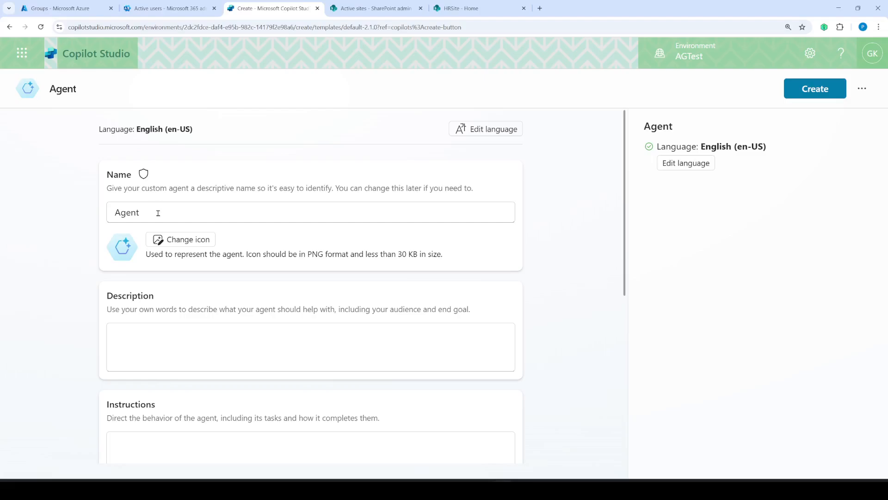
left_click_drag(158, 213, 121, 207)
key("BackSpace")
key("BackSpace")
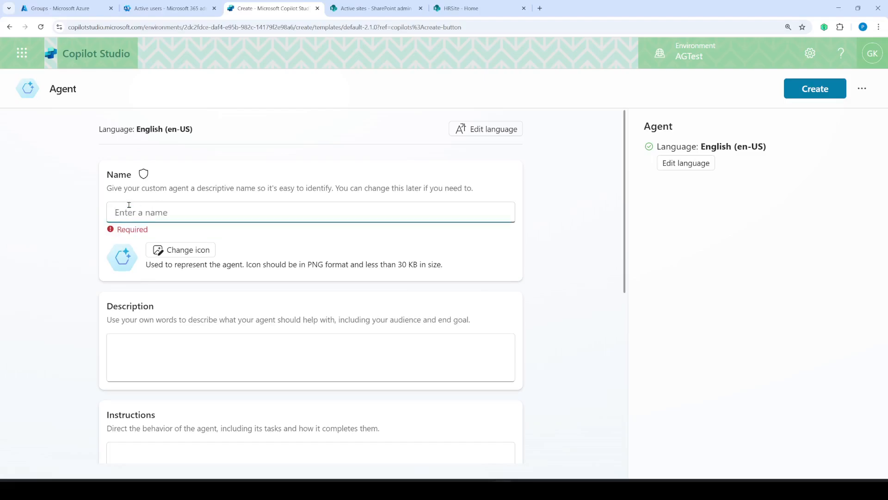
type("REAL ES")
key("BackSpace")
key("BackSpace")
key("BackSpace")
key("BackSpace")
key("BackSpace")
key("BackSpace")
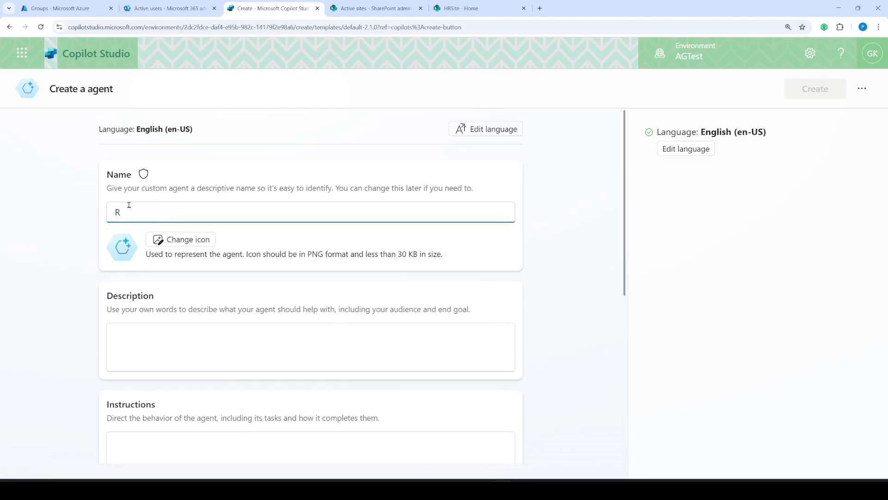
type("BAC-HR")
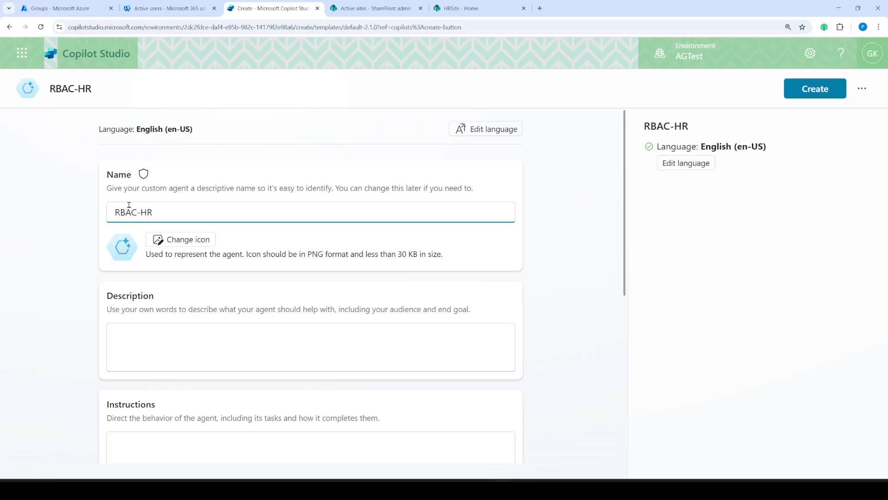
key("BackSpace")
key("BackSpace")
type("Test-HRSite")
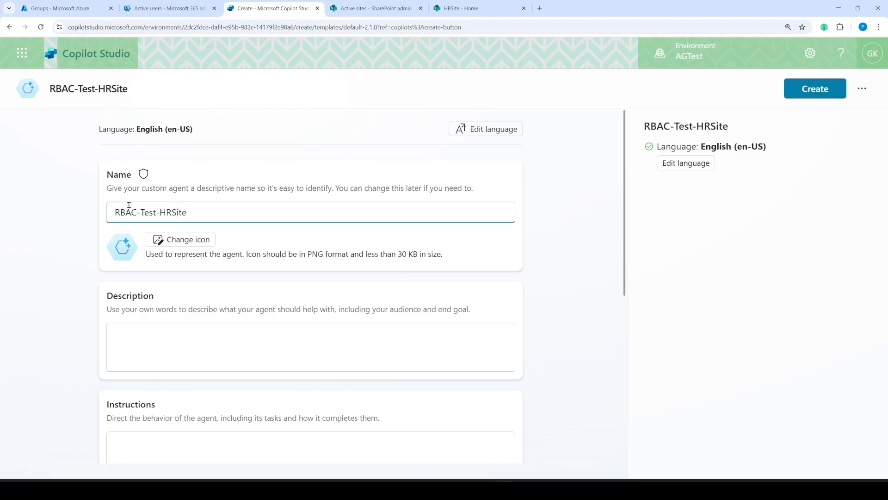
- Describe HR site as a SharePoint site that allows Test1 User and does not allow Test2 User
left_click(239, 350)
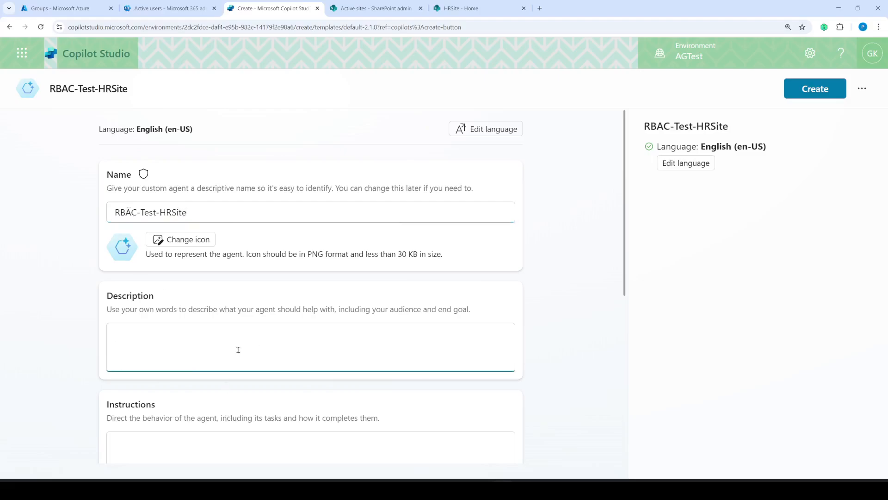
type("HR site is a sharepoi")
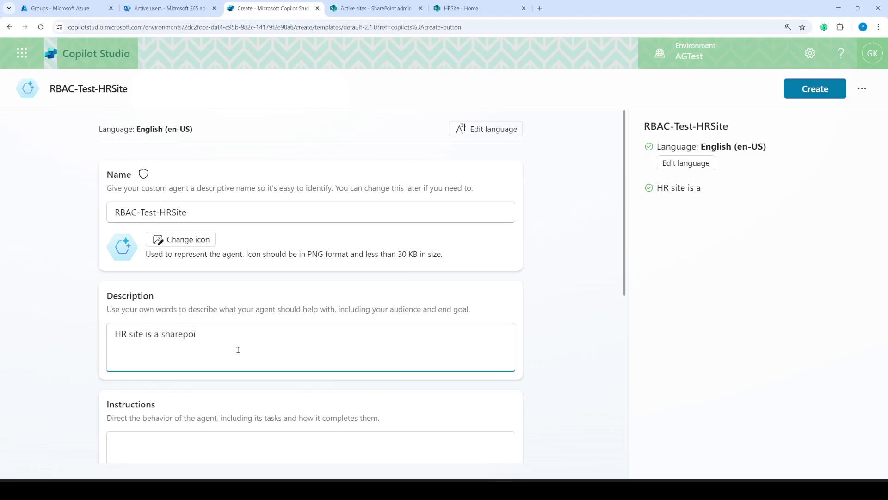
type("nt site,")
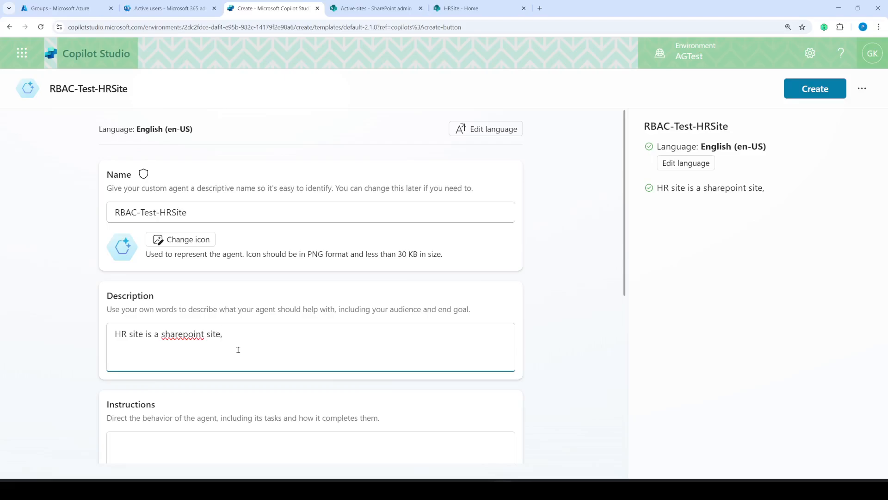
type(" allows")
key("BackSpace")
type("us")
key("BackSpace")
key("BackSpace")
type("t")
key("BackSpace")
type("Test1 User and DO NOT all")
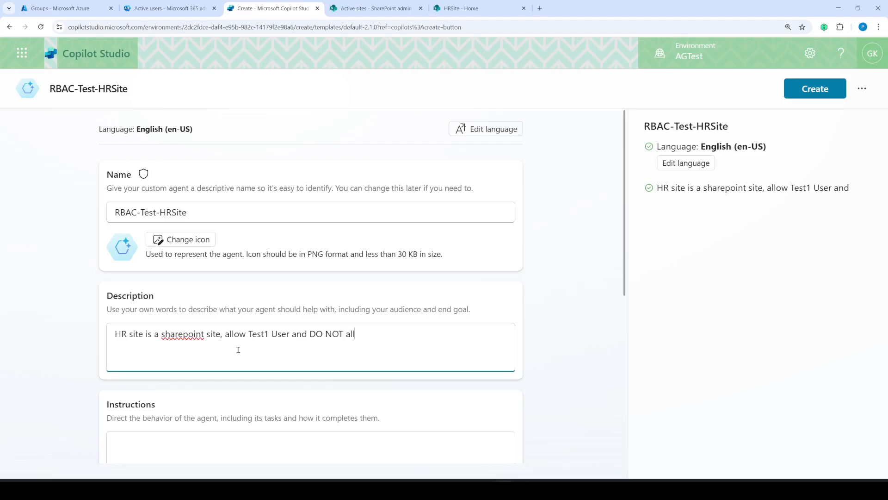
type("ow Test2 User.")
- Choose SharePoint as the agent's new knowledge source
scroll(325, 269, "down", 6)
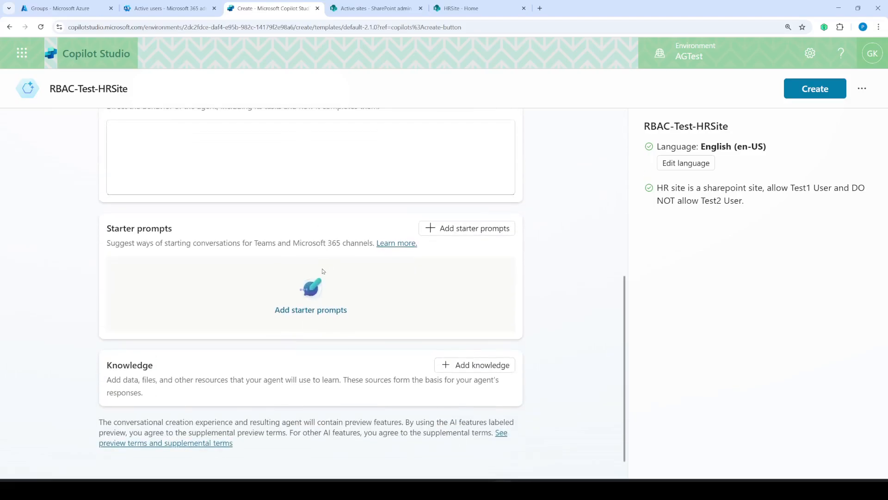
scroll(326, 271, "up", 6)
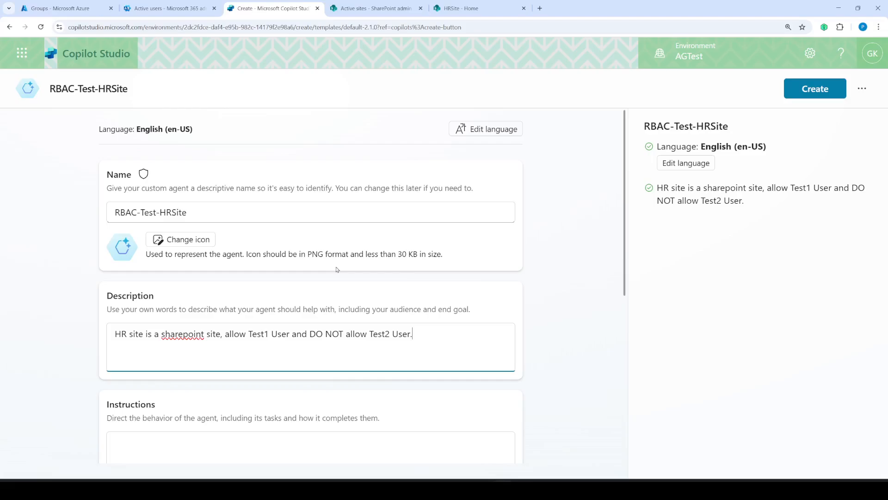
scroll(337, 270, "down", 6)
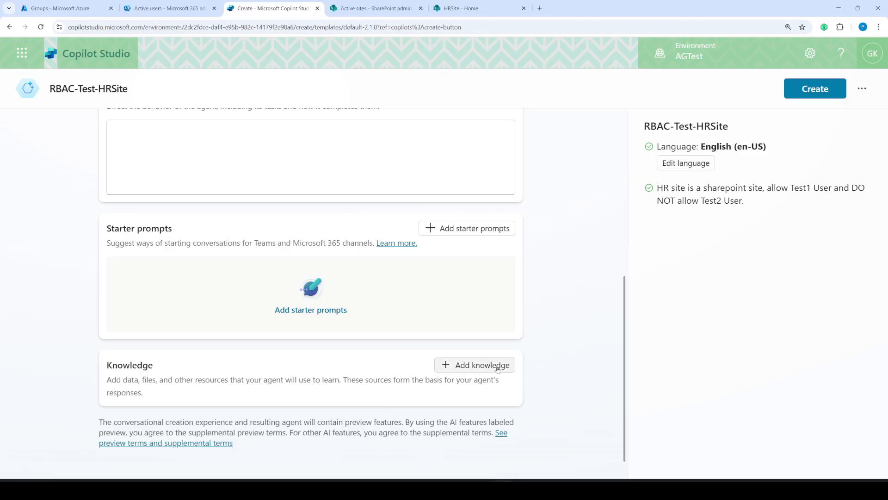
left_click(496, 368)
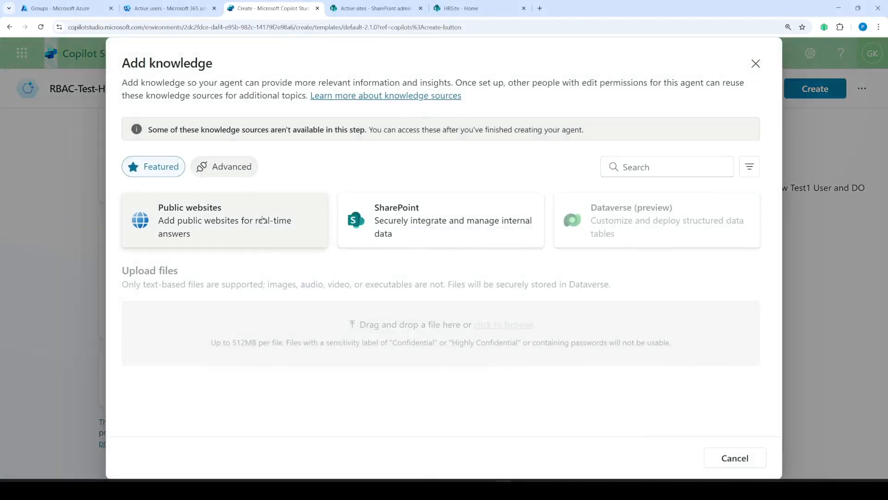
left_click(428, 227)
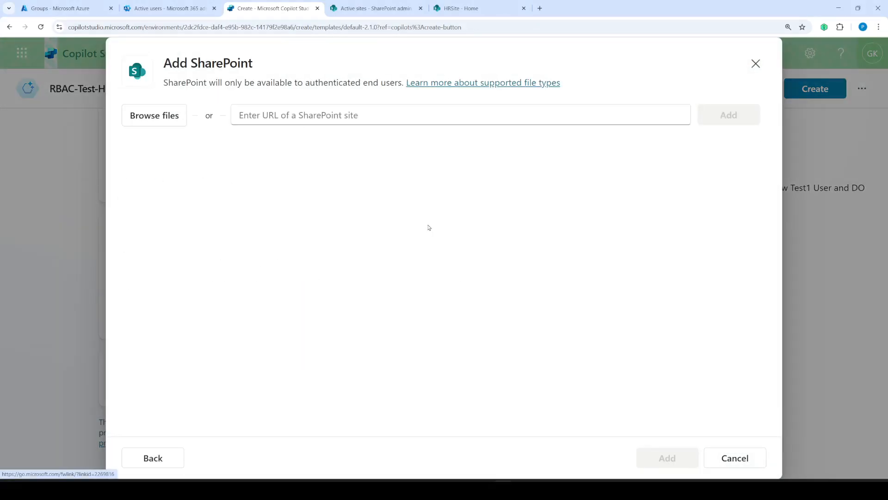
left_click(369, 8)
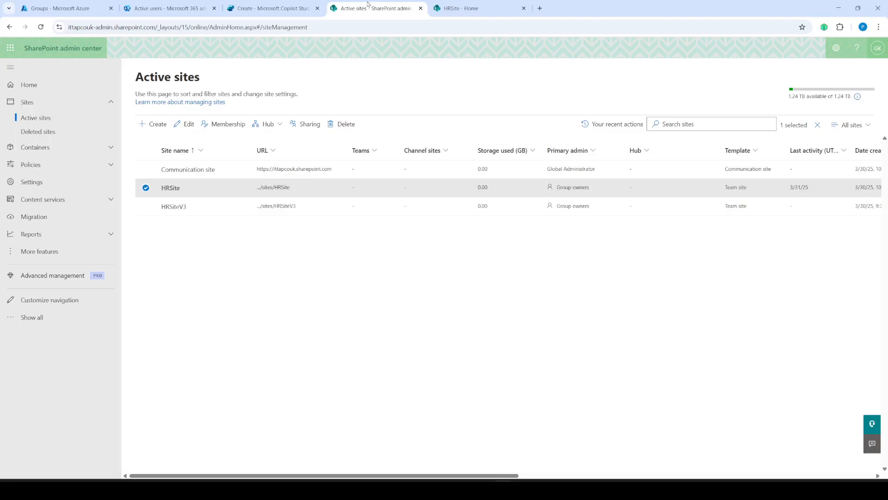
left_click(171, 189)
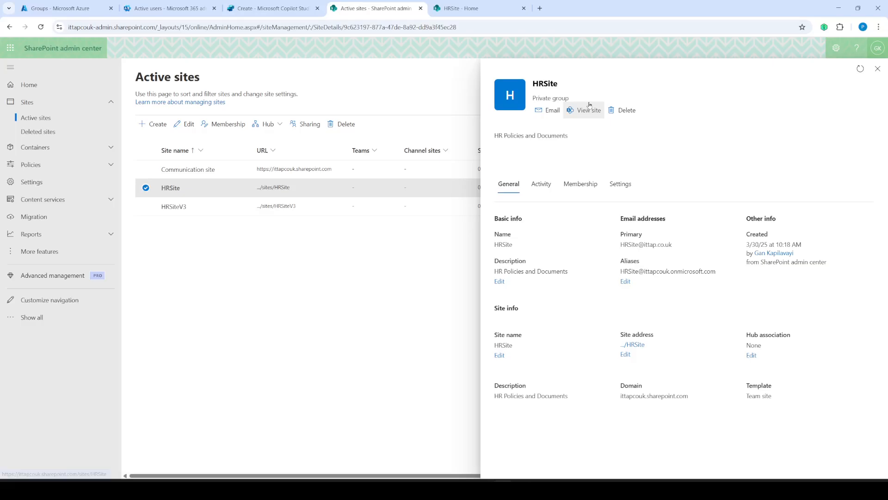
right_click(585, 110)
left_click(603, 113)
left_click(583, 14)
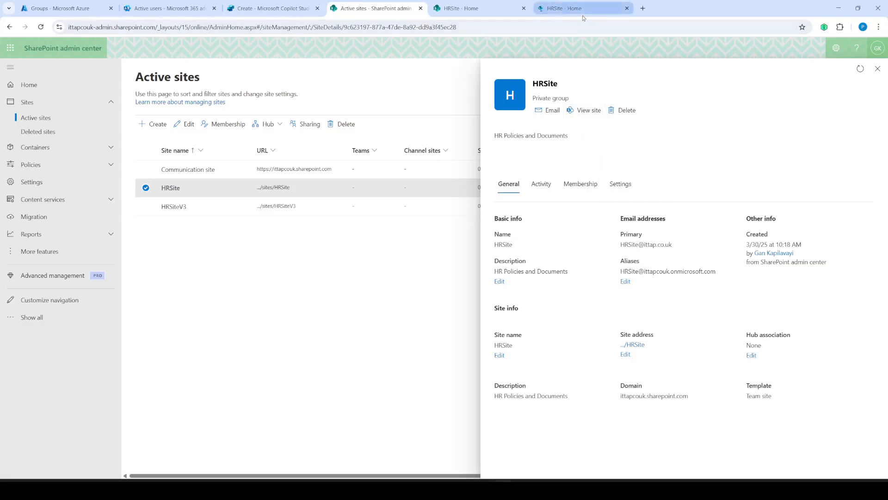
left_click(505, 6)
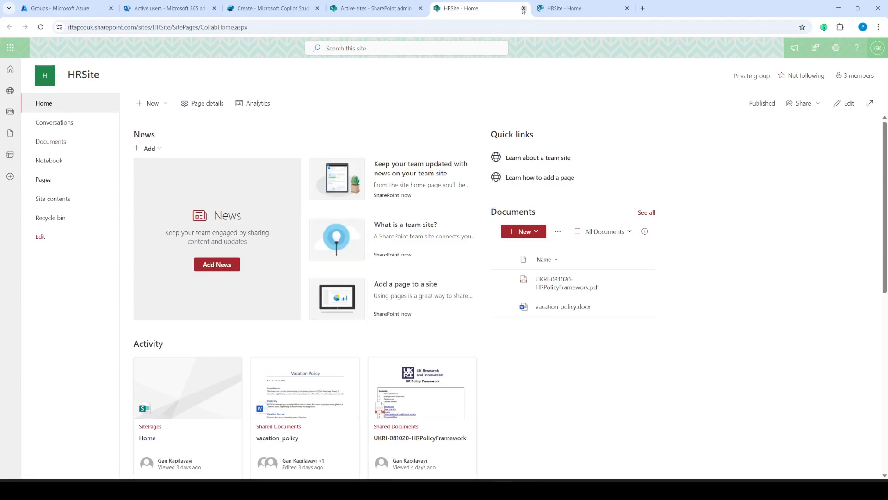
left_click(524, 8)
left_click(44, 145)
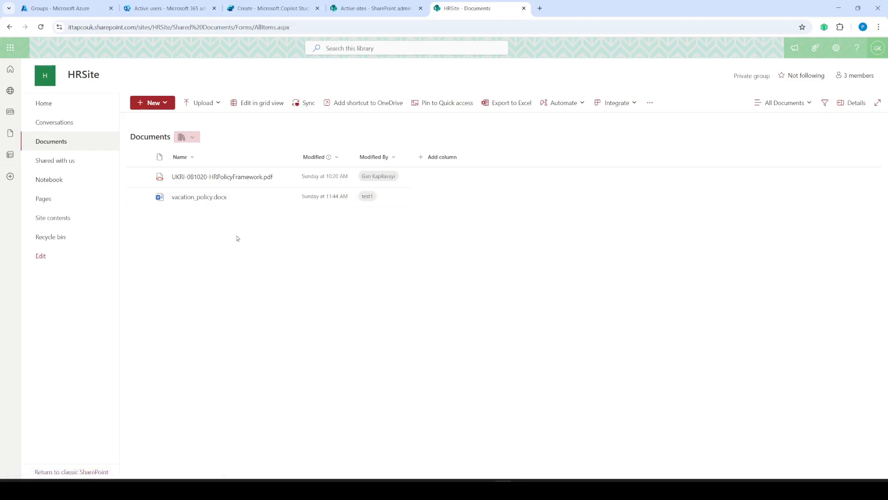
left_click(524, 8)
left_click(875, 69)
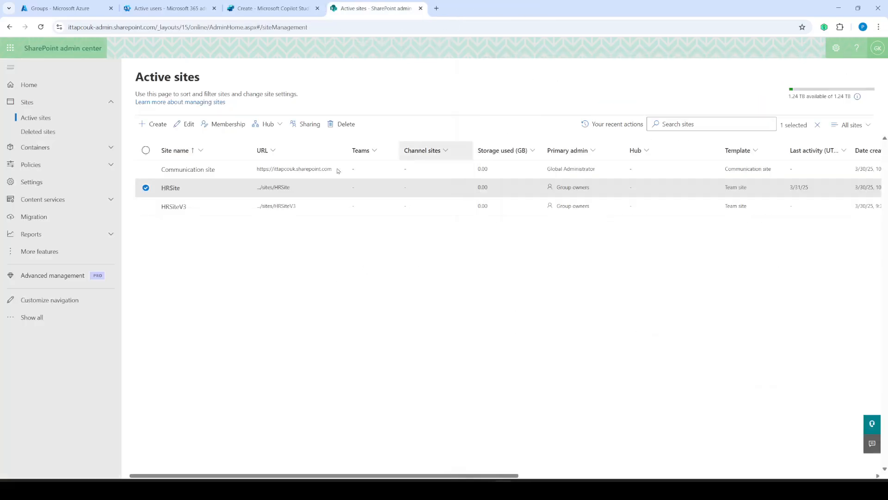
- Open the HRSiteV3 site in a new tab and go to its Documents library
left_click(146, 206)
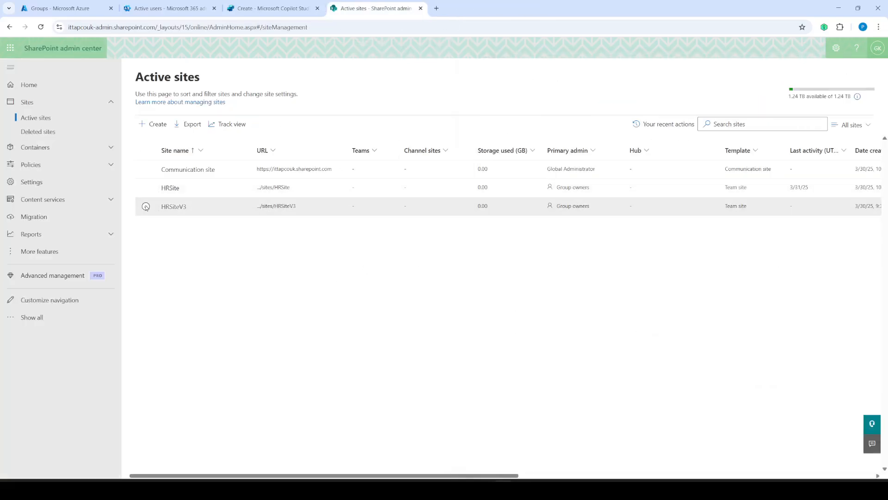
left_click(183, 211)
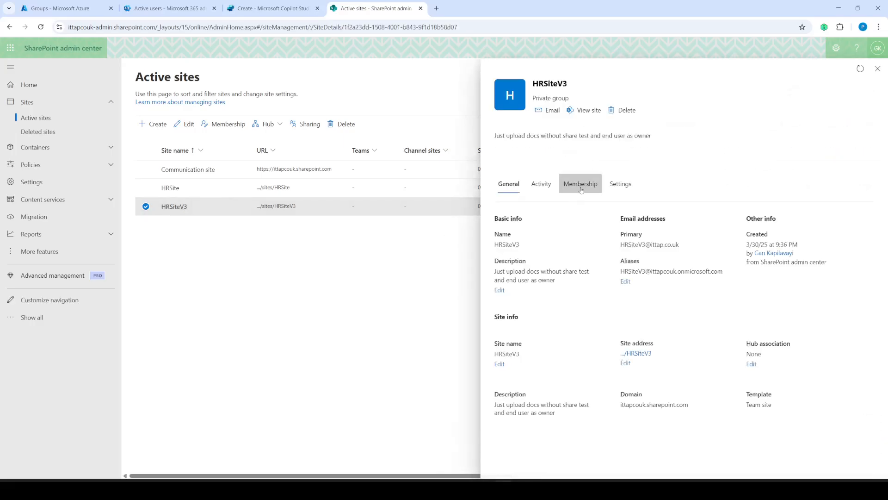
right_click(590, 112)
left_click(629, 133)
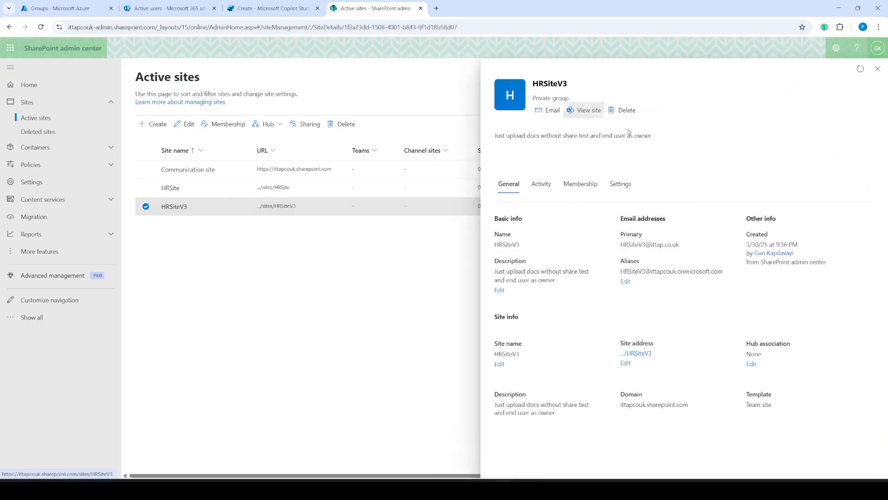
left_click(476, 8)
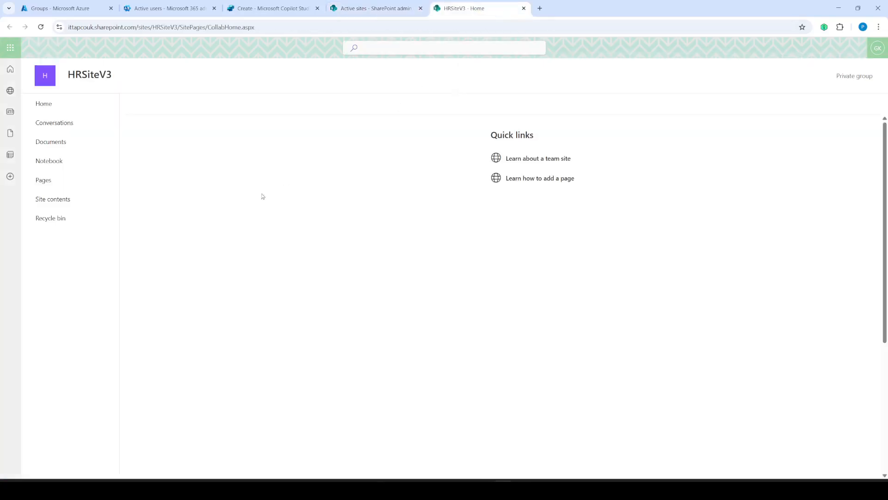
left_click(50, 140)
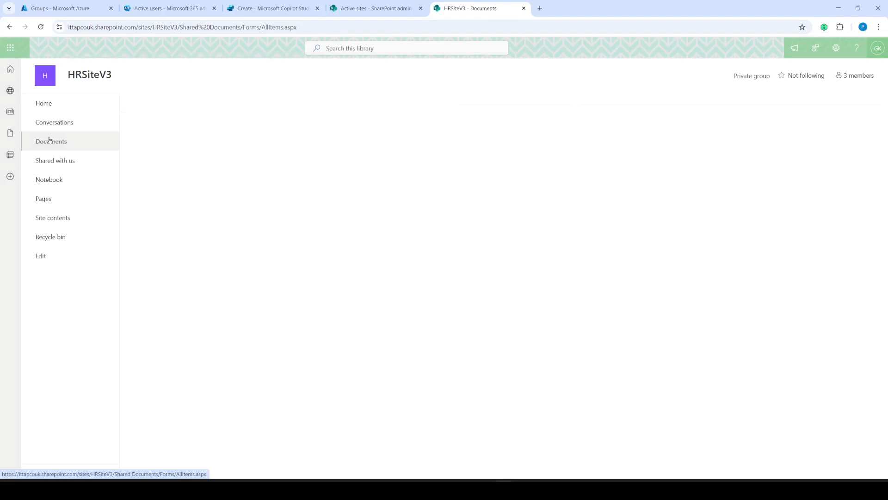
- Review the site's 3 members and folders, then open the Created by-Test1 folder
left_click(860, 76)
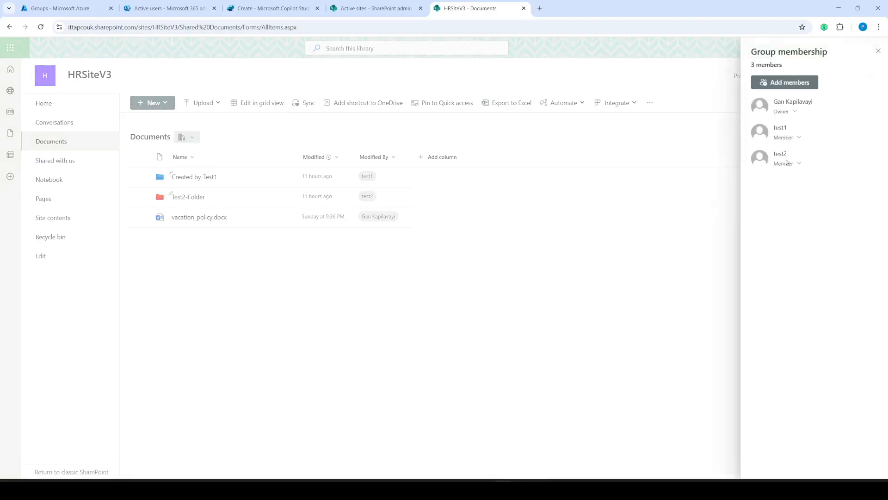
left_click(379, 286)
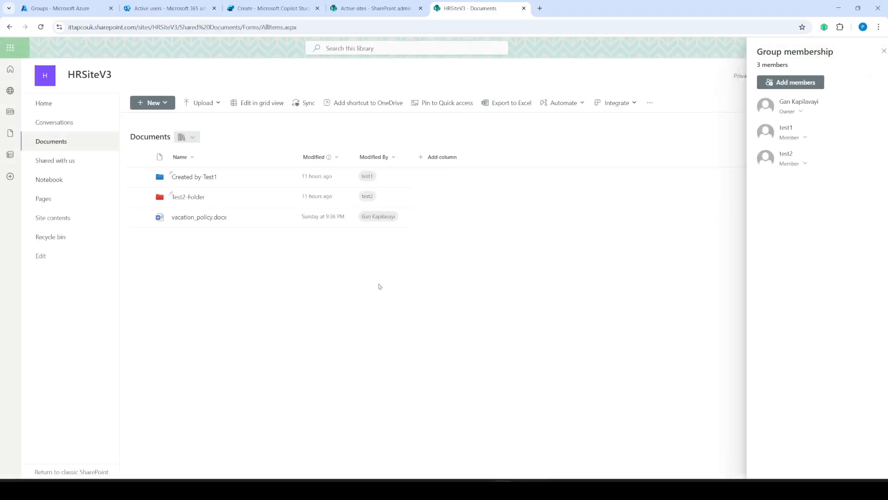
scroll(261, 270, "up", 3)
scroll(261, 271, "up", 1)
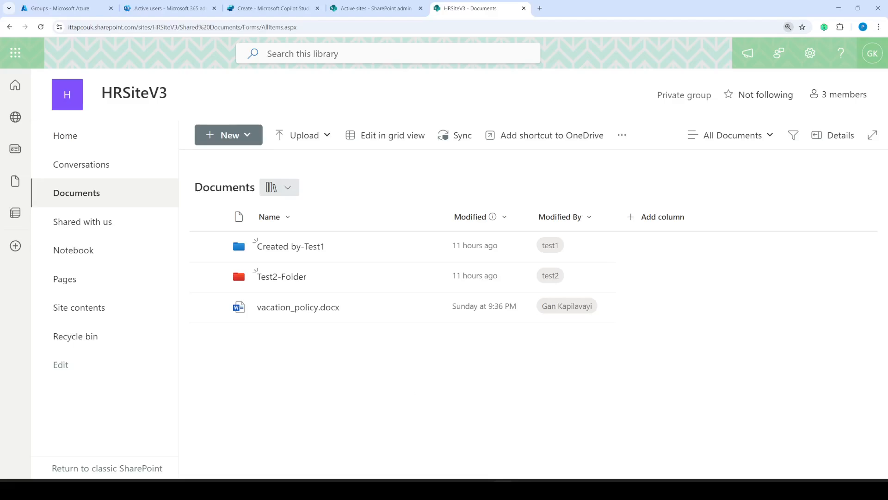
mouse_move(353, 238)
left_mouse_down()
mouse_move(332, 223)
mouse_move(215, 213)
mouse_move(294, 276)
mouse_move(331, 212)
mouse_move(308, 210)
left_mouse_up()
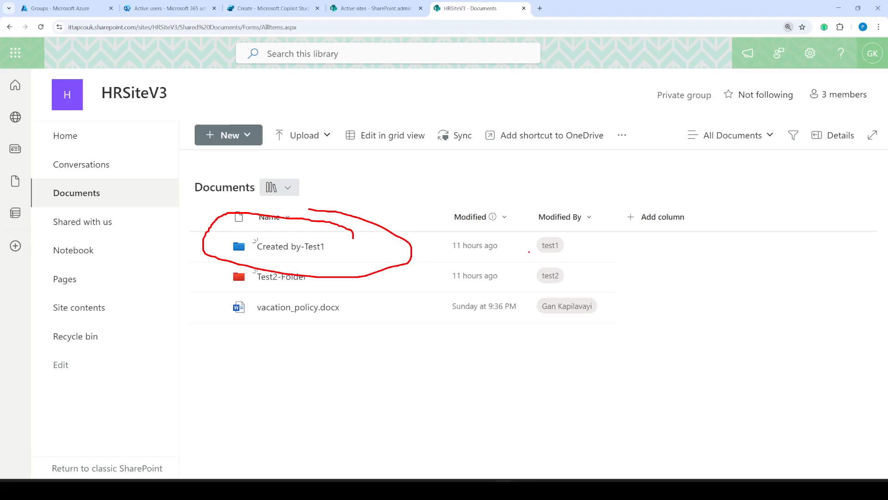
mouse_move(528, 252)
left_mouse_down()
mouse_move(516, 257)
mouse_move(582, 257)
left_mouse_up()
mouse_move(243, 295)
left_mouse_down()
mouse_move(300, 296)
mouse_move(312, 261)
mouse_move(224, 273)
mouse_move(273, 295)
left_mouse_up()
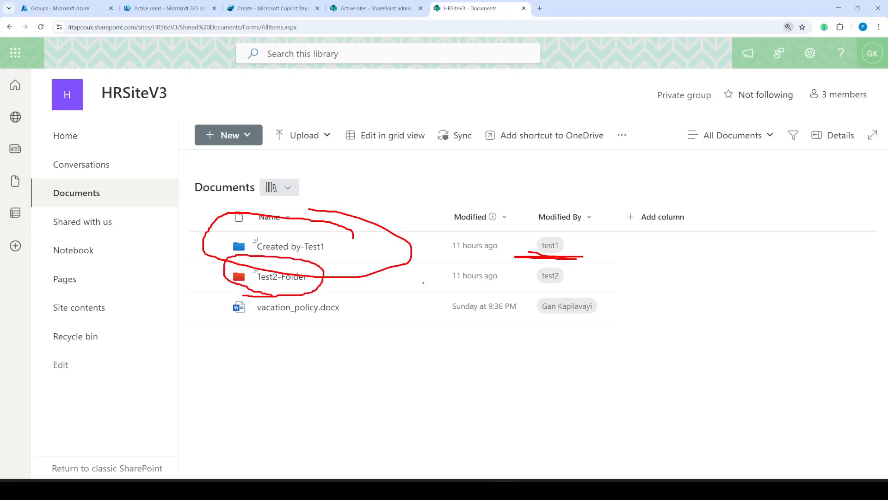
key("Escape")
left_click(305, 247)
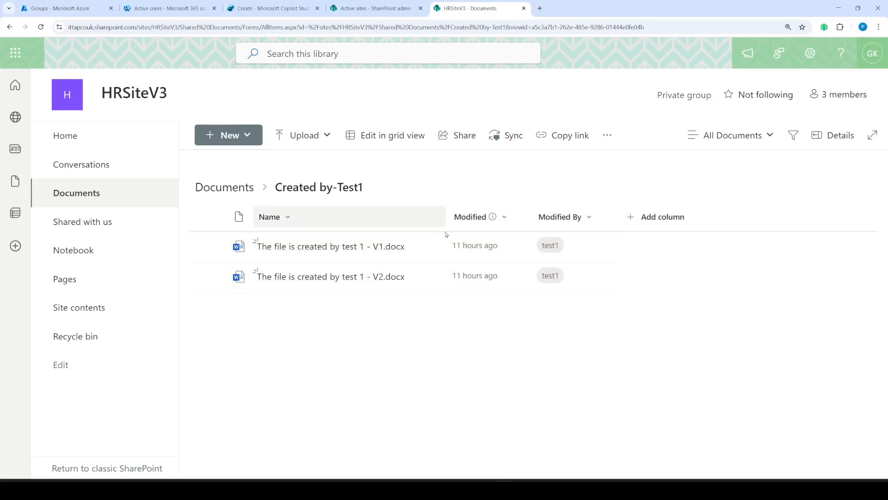
- Look over the V1 test file in Word, then close it and return to Documents
left_click(319, 248)
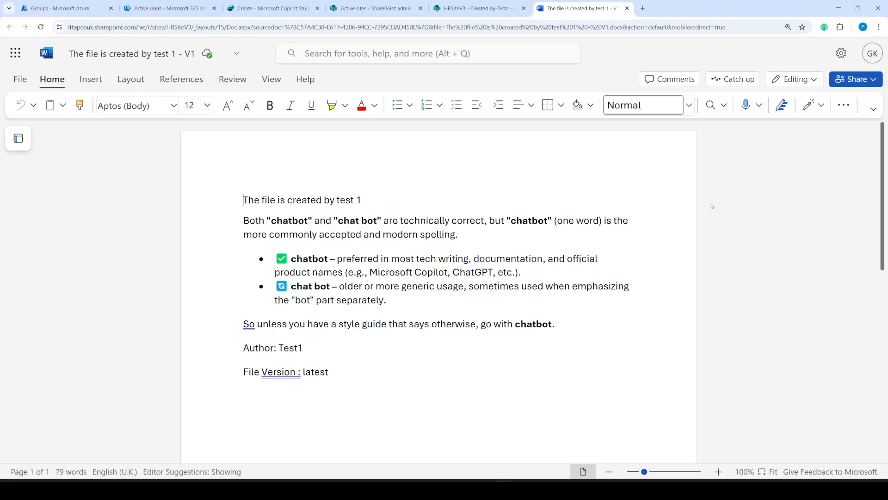
scroll(399, 246, "down", 7)
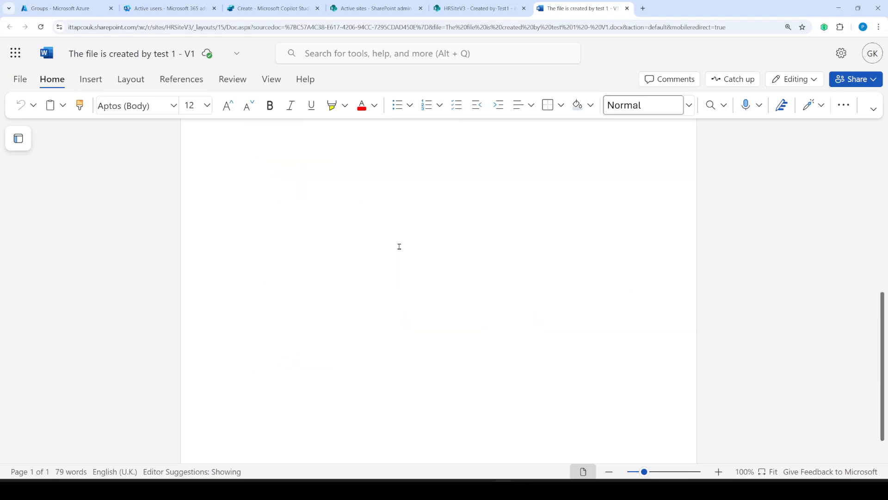
scroll(399, 246, "up", 7)
left_click(627, 8)
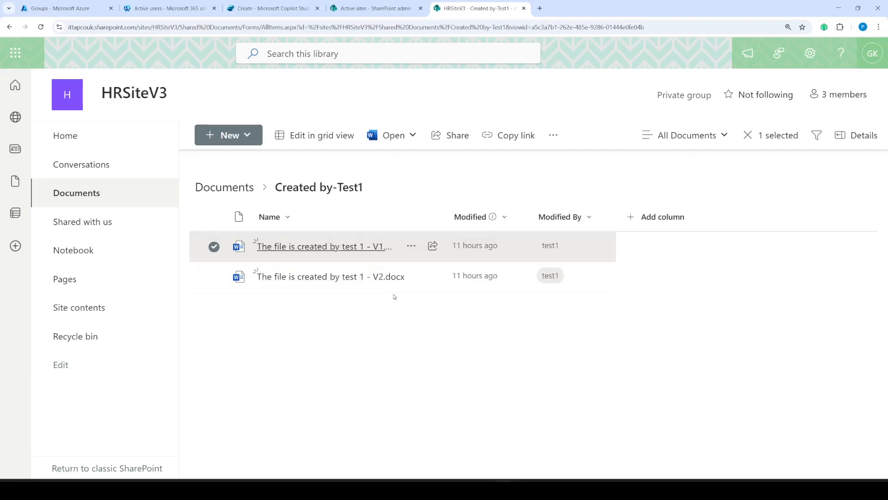
left_click(225, 187)
- Open Test2Doc.docx from Test2-Folder, close it, and go back up to the library
left_click(275, 278)
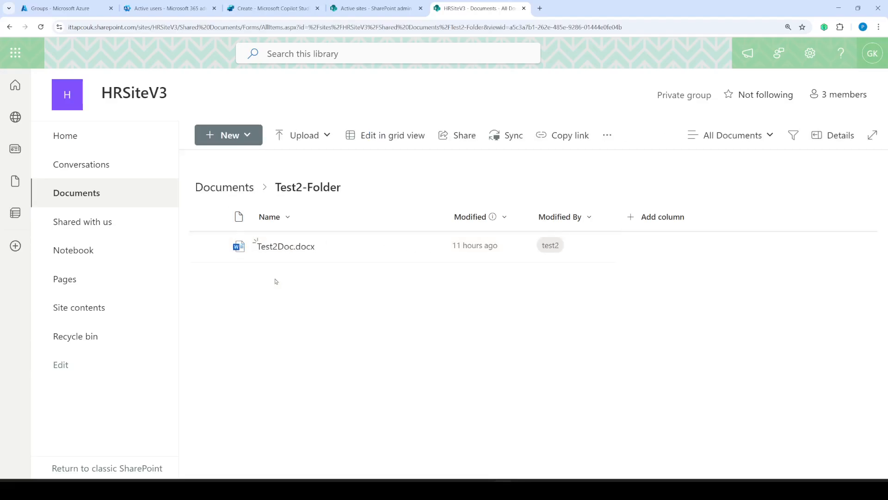
left_click(291, 252)
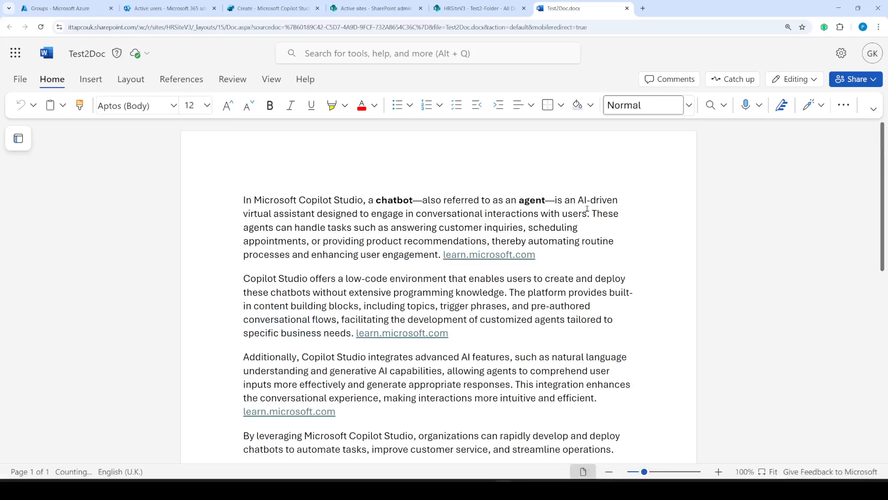
left_click(627, 9)
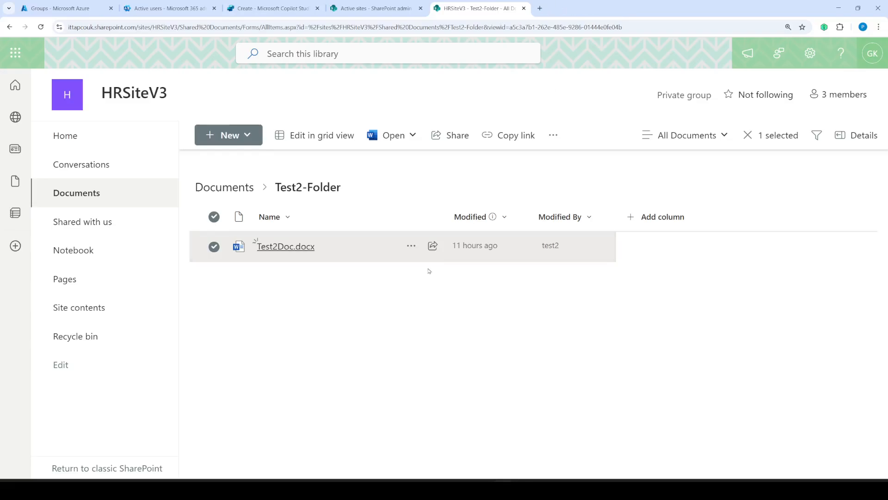
left_click(236, 187)
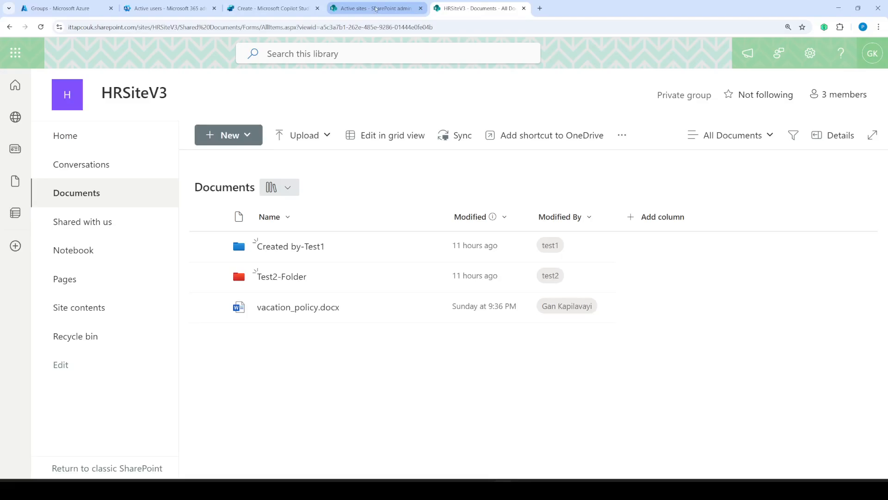
- Copy HRSiteV3's site link, list its members (owner, test1, test2), and search Windows for 'fire'
left_click(375, 8)
right_click(593, 116)
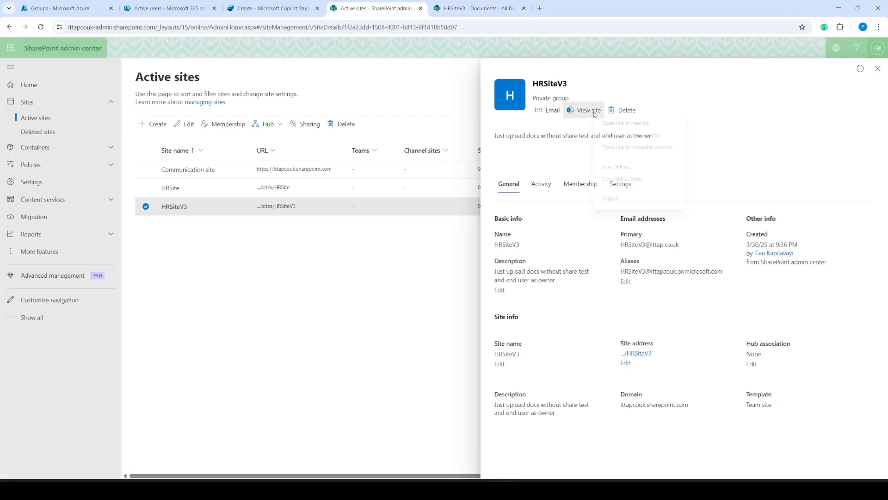
left_click(618, 181)
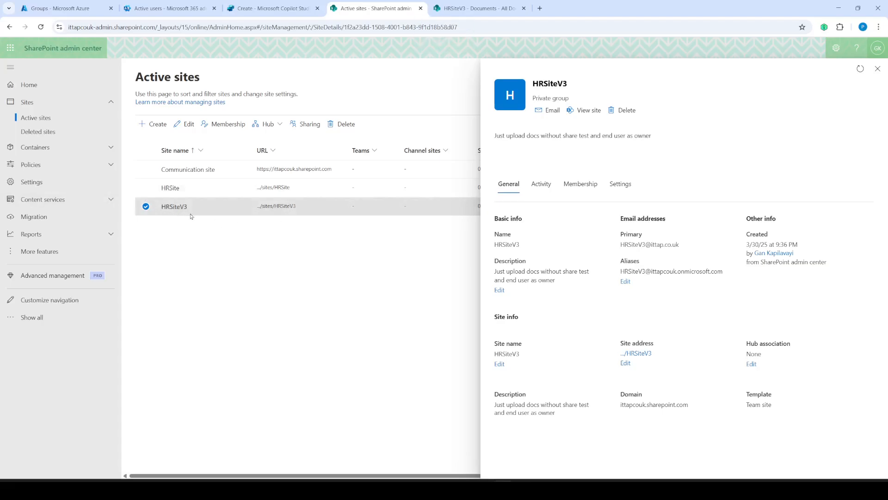
left_click(580, 183)
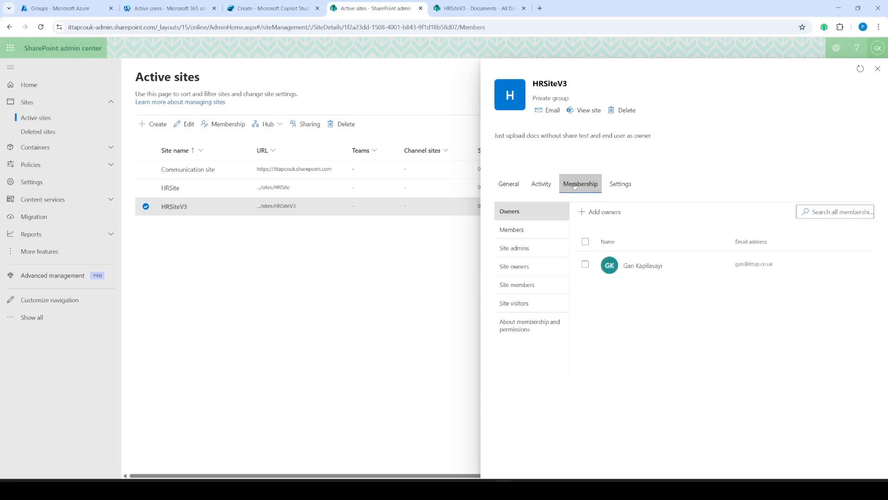
left_click(527, 230)
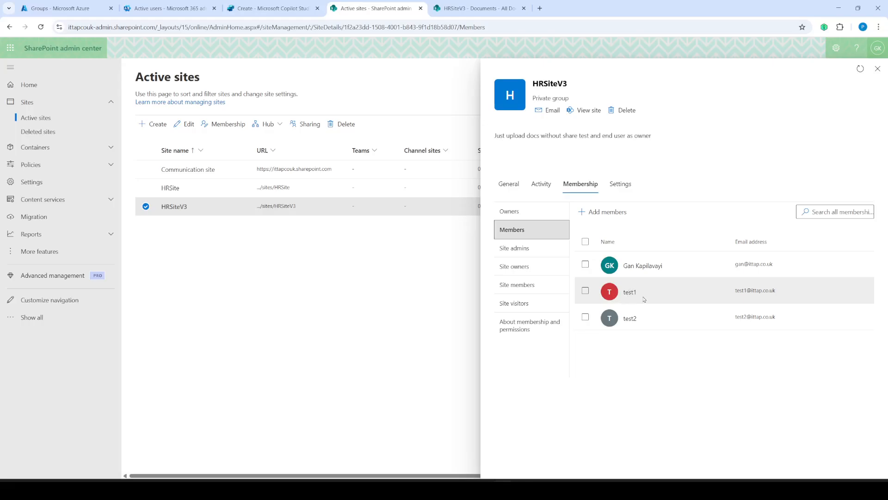
key("super+s")
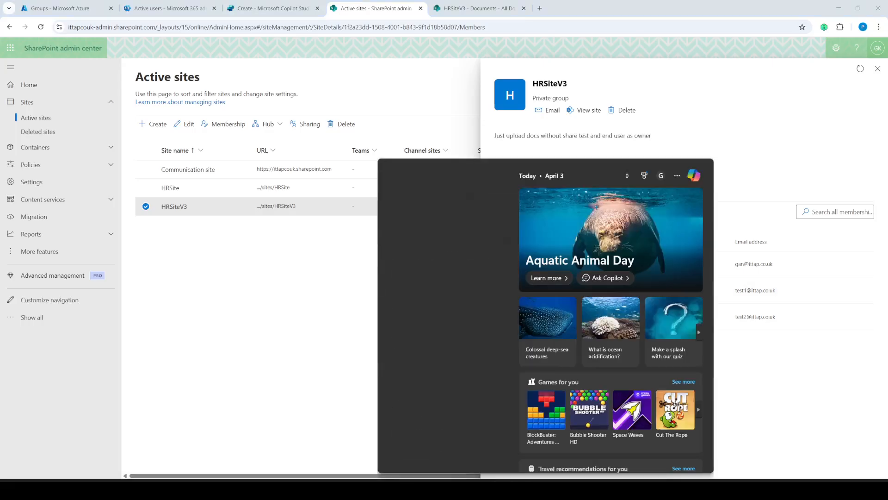
type("fire")
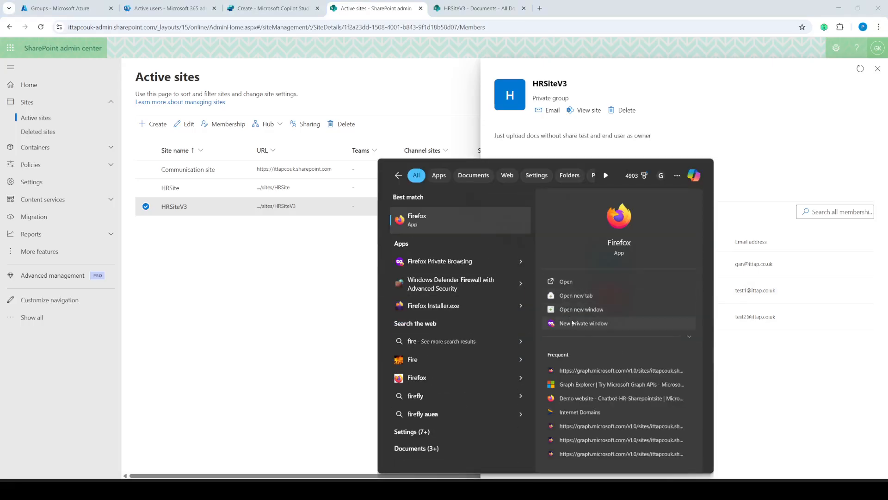
- Sign in to portal.office.com as the test user in a new Firefox private window, staying signed in
left_click(573, 323)
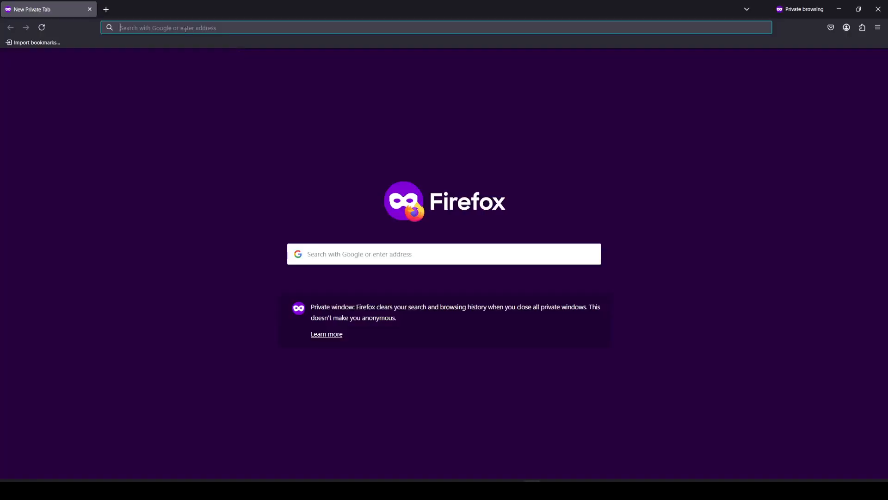
left_click(185, 28)
type("p")
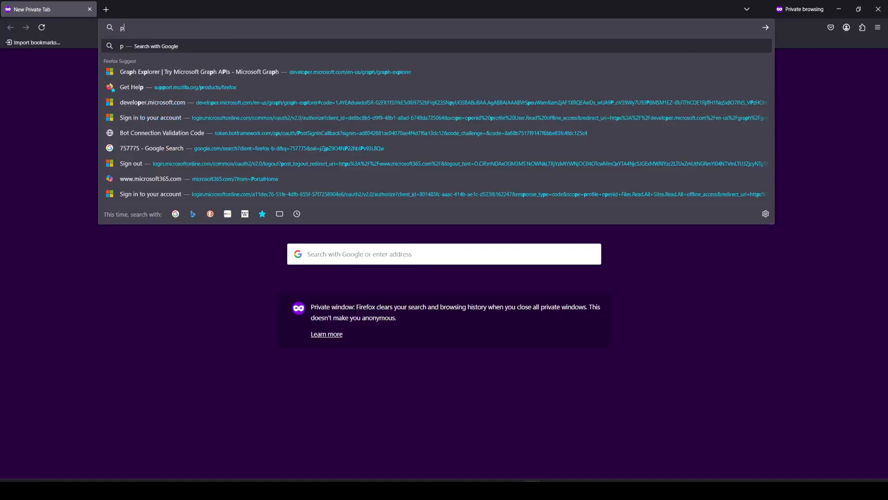
type("ortal.office.com")
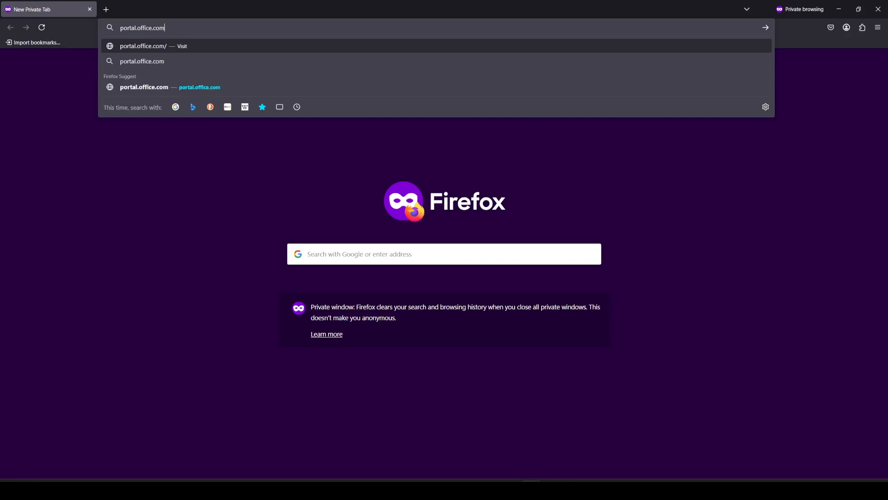
key("Return")
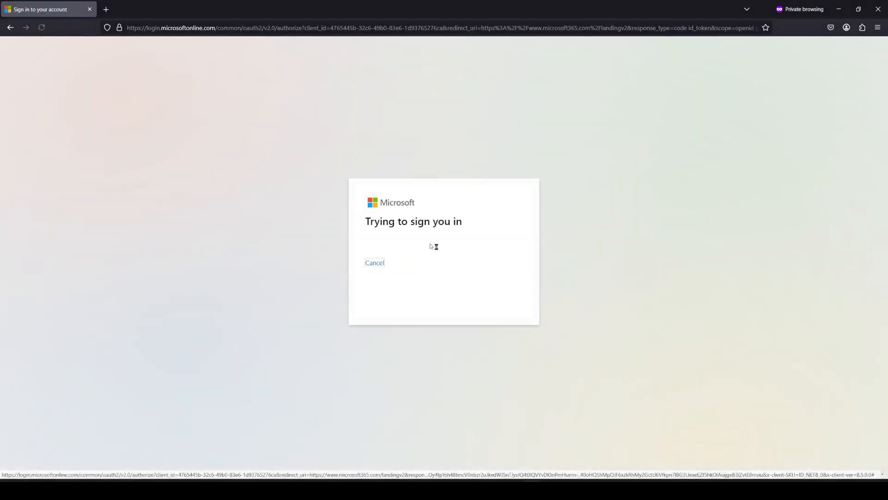
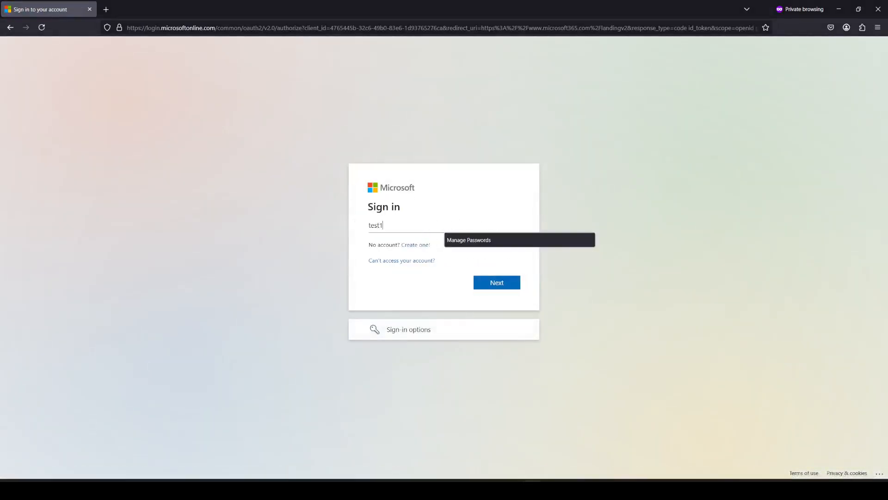
key("Return")
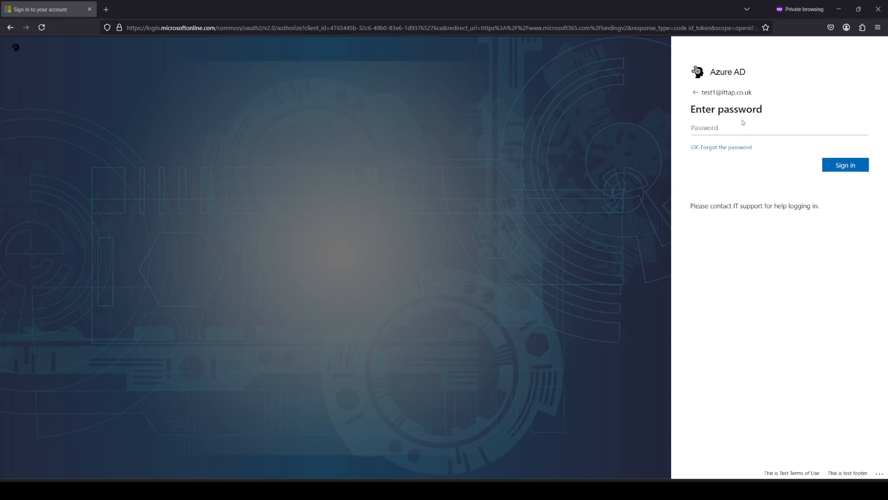
left_click(741, 127)
key("ctrl+v")
left_click(842, 165)
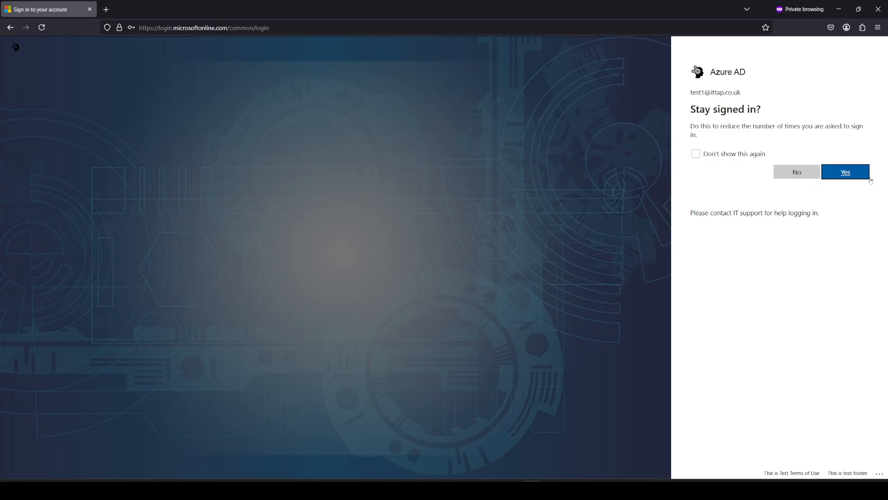
left_click(843, 172)
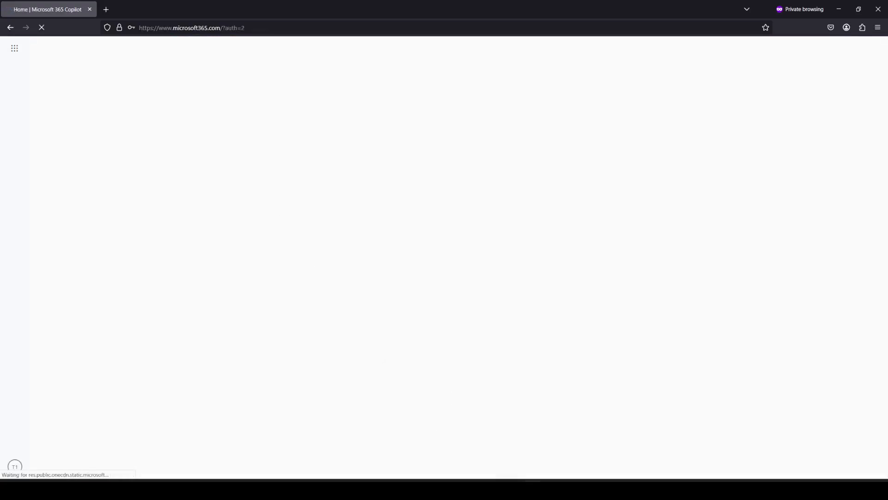
- Copy the HRSiteV3 site address from the SharePoint admin center and open a new private tab
left_click(496, 442)
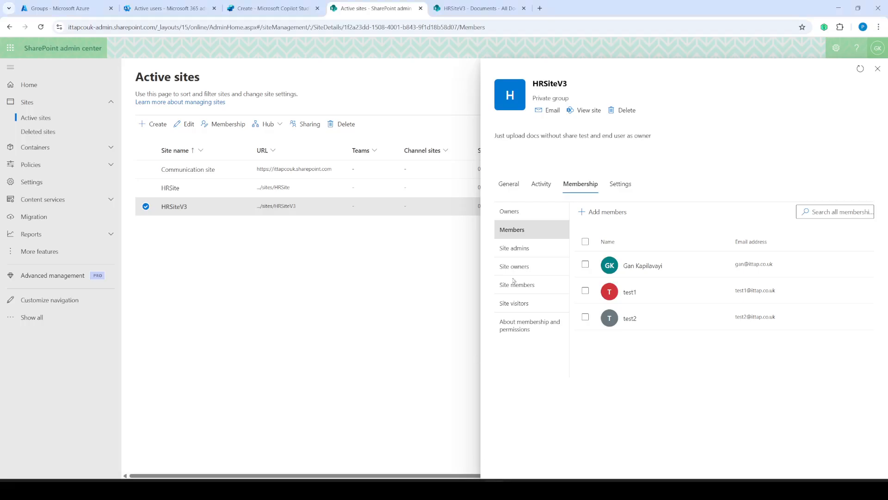
right_click(590, 115)
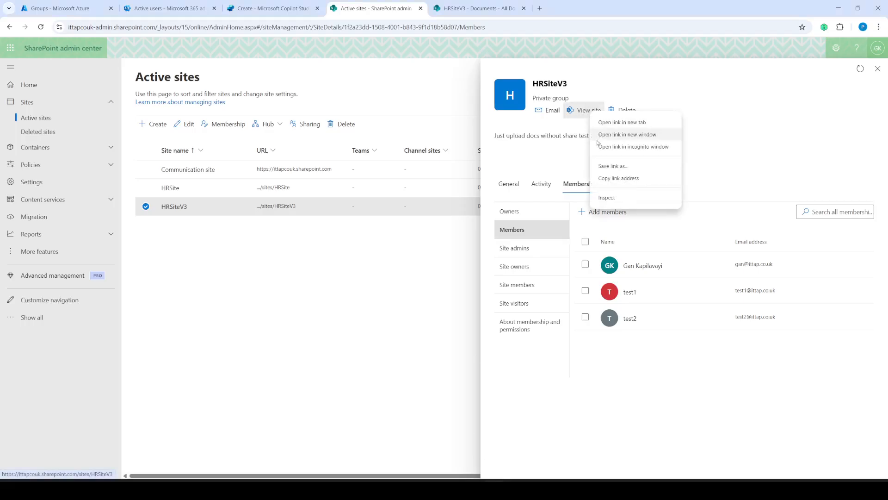
left_click(621, 179)
key("alt+Tab")
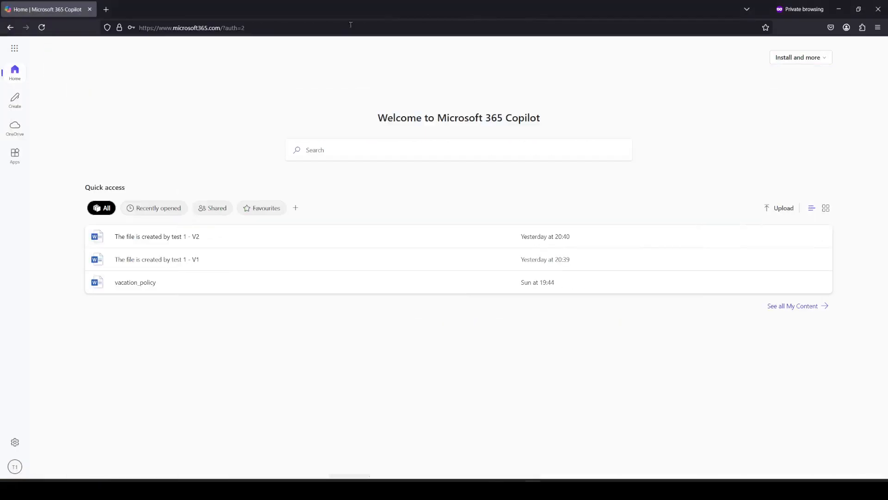
left_click(109, 12)
left_click(151, 27)
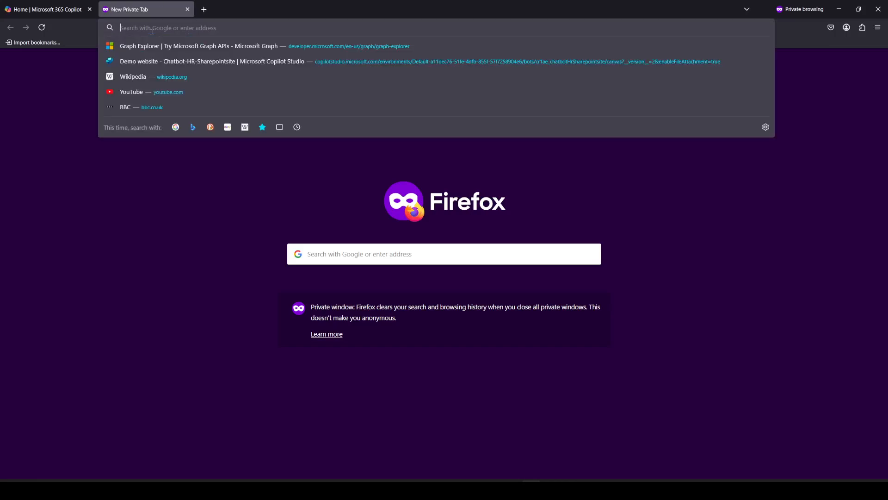
- Load the pasted HRSiteV3 address, view its Documents library, then minimize Firefox
key("ctrl+v")
key("Return")
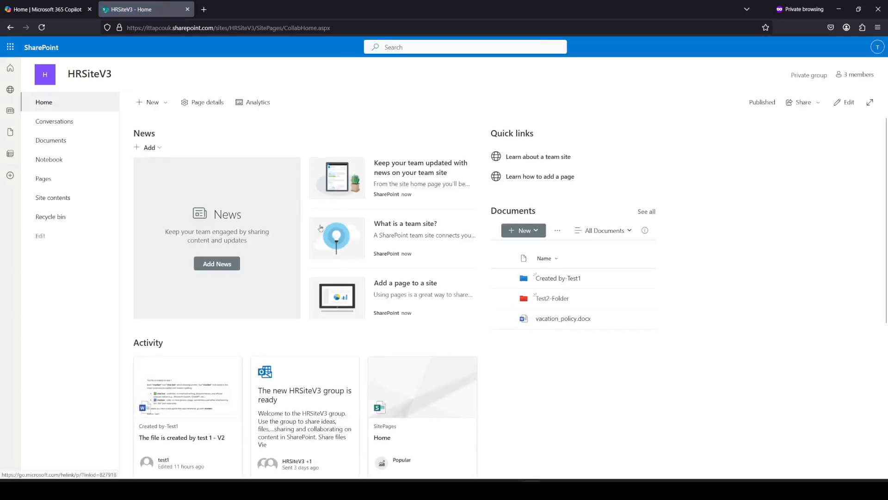
left_click(45, 141)
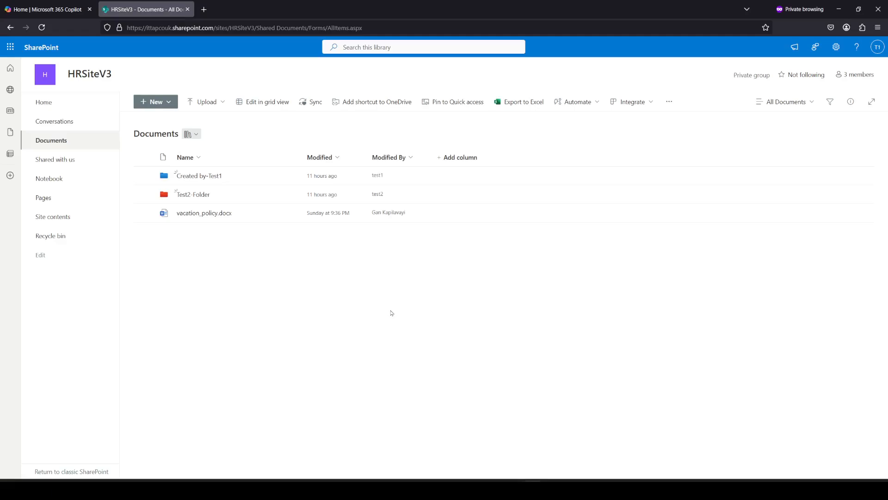
left_click(842, 6)
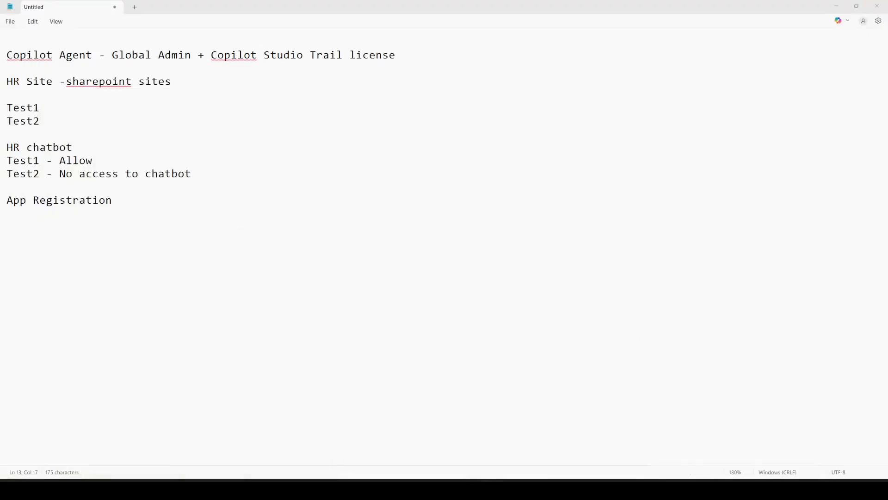
- Return to Copilot Studio's agent creation page and cancel the half-started SharePoint knowledge source
key("alt+Tab")
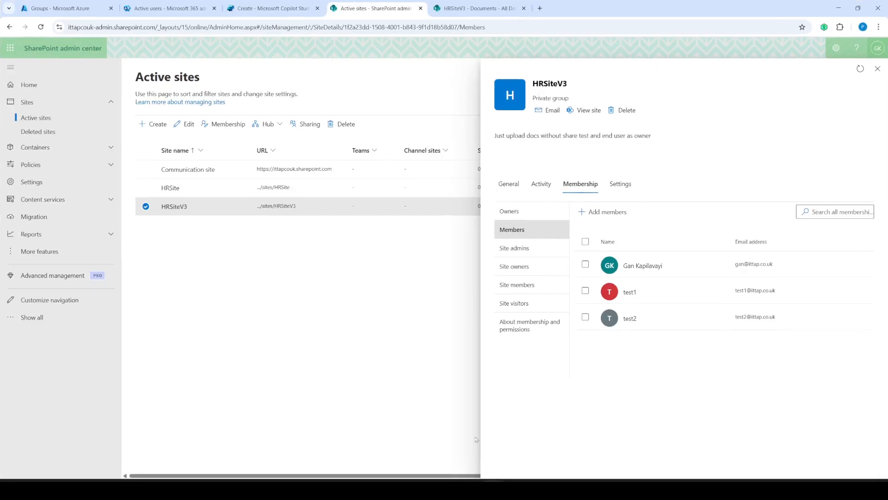
left_click(279, 13)
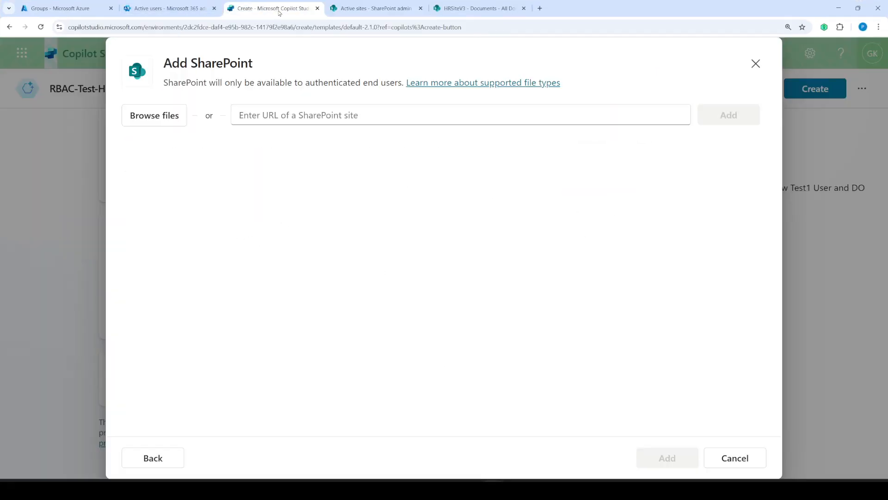
left_click(294, 113)
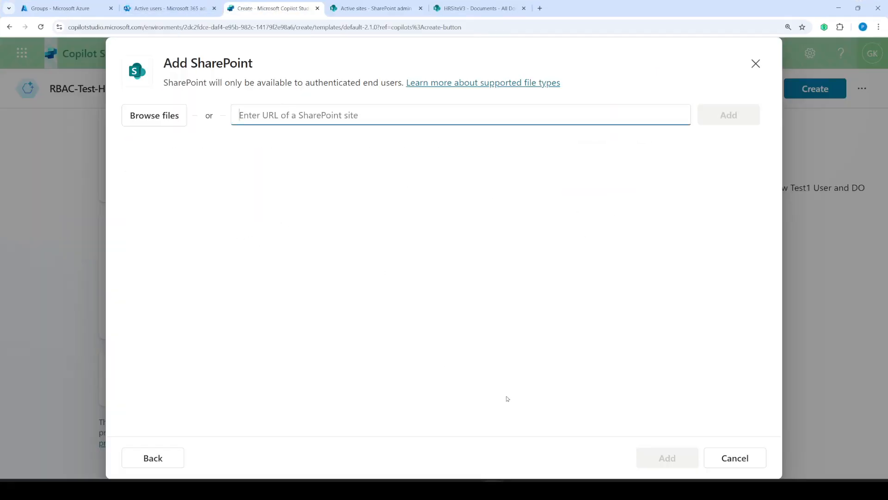
left_click(735, 458)
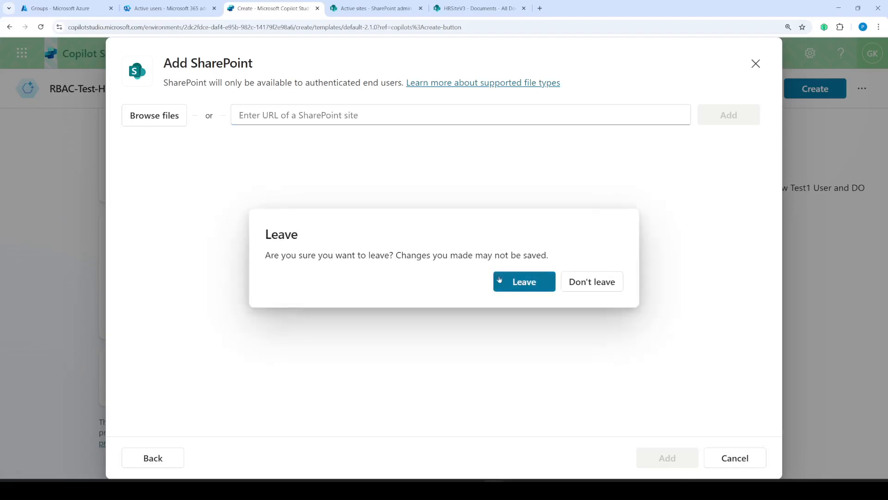
left_click(517, 290)
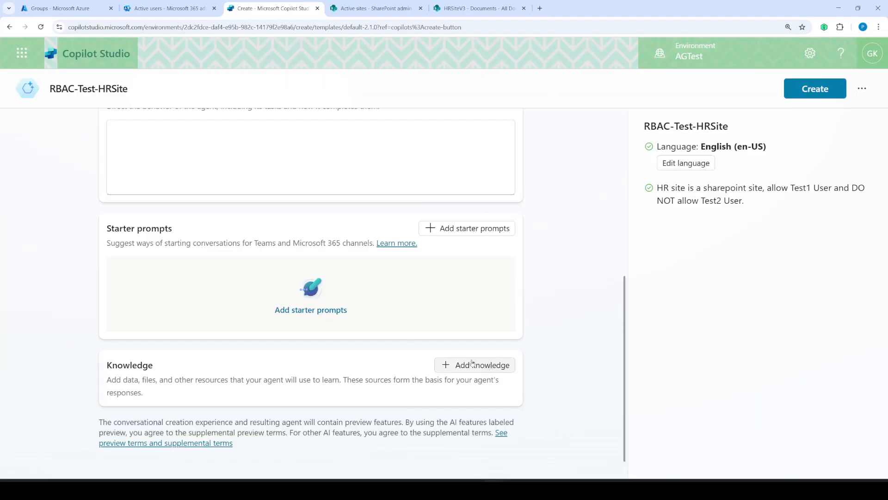
scroll(378, 285, "up", 7)
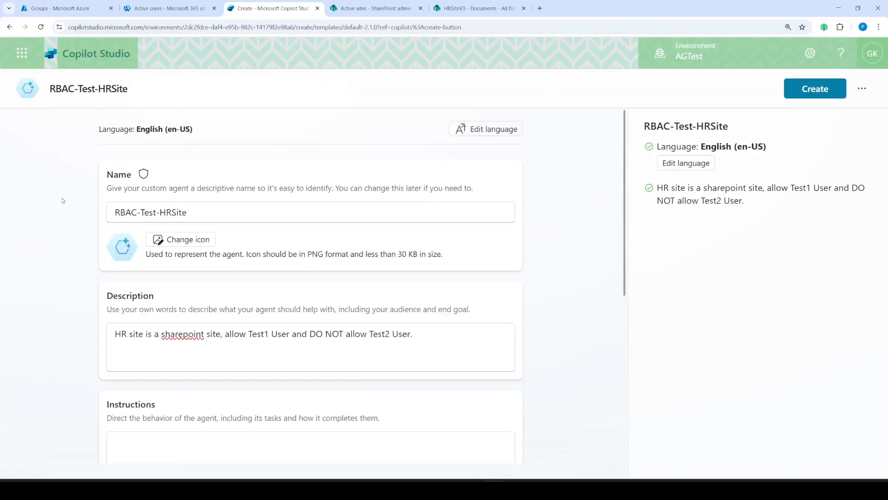
scroll(345, 263, "down", 6)
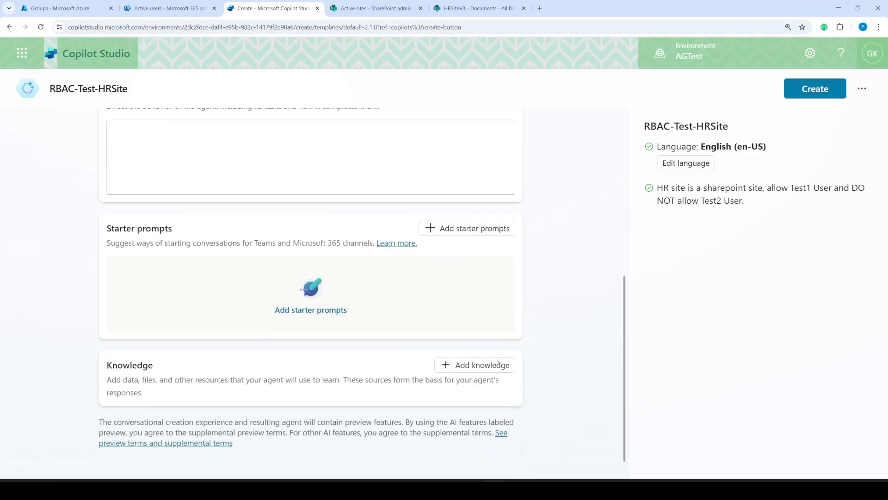
- Add the pasted HRSiteV3 site URL as the agent's SharePoint knowledge source
left_click(497, 364)
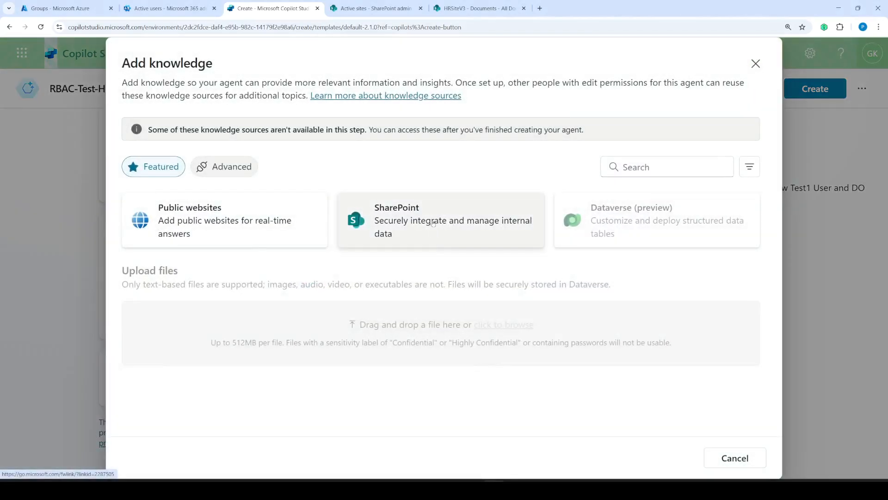
left_click(433, 224)
left_click(319, 116)
key("ctrl+v")
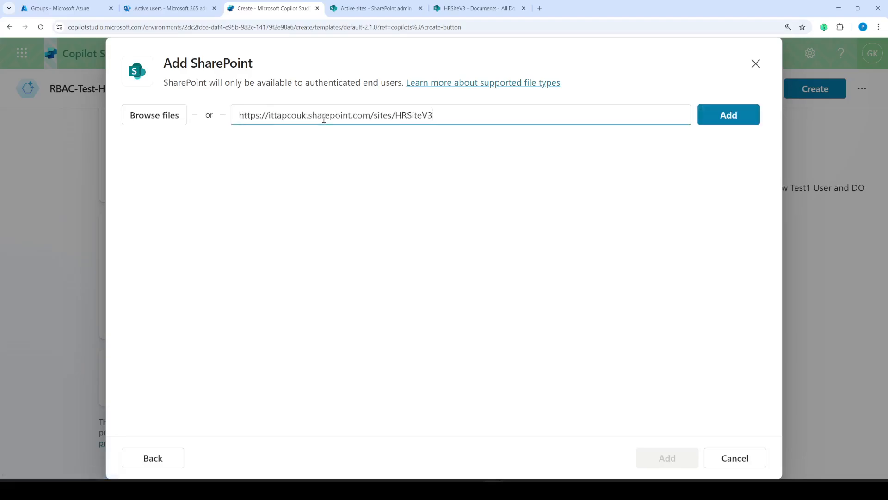
left_click(721, 118)
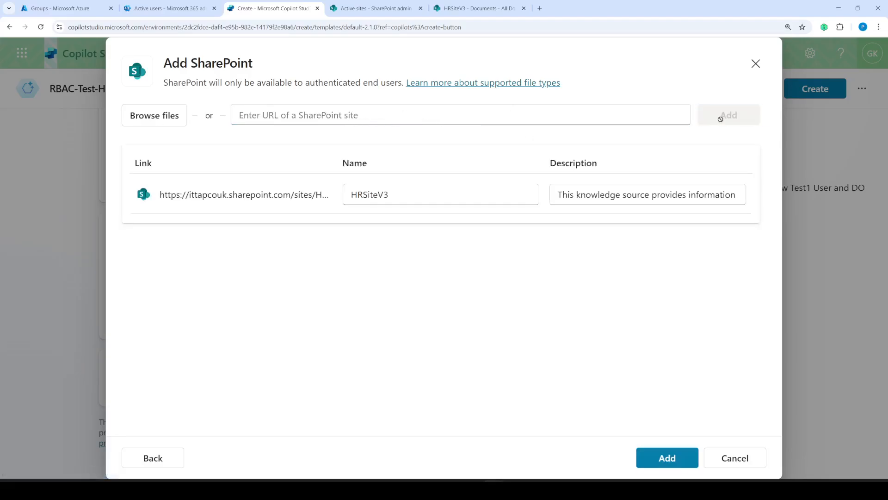
left_click(667, 458)
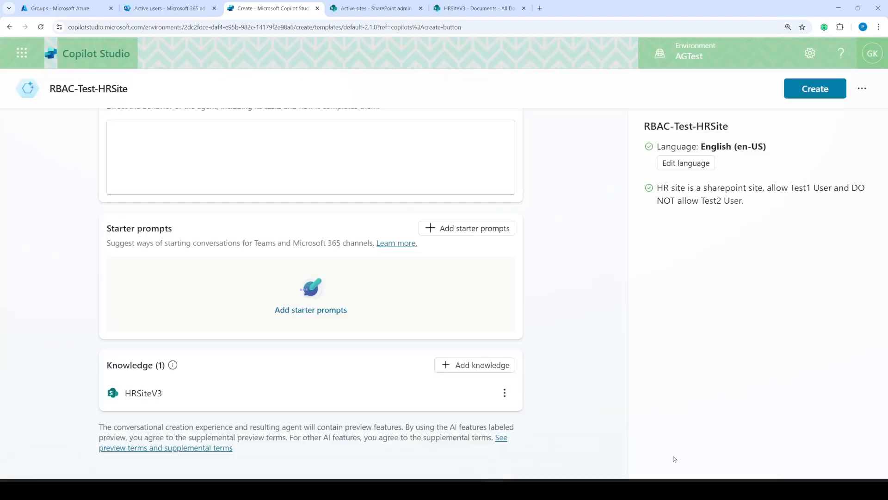
- Create the RBAC-Test-HRSite agent, review its overview and options, then focus the test chat
left_click(819, 94)
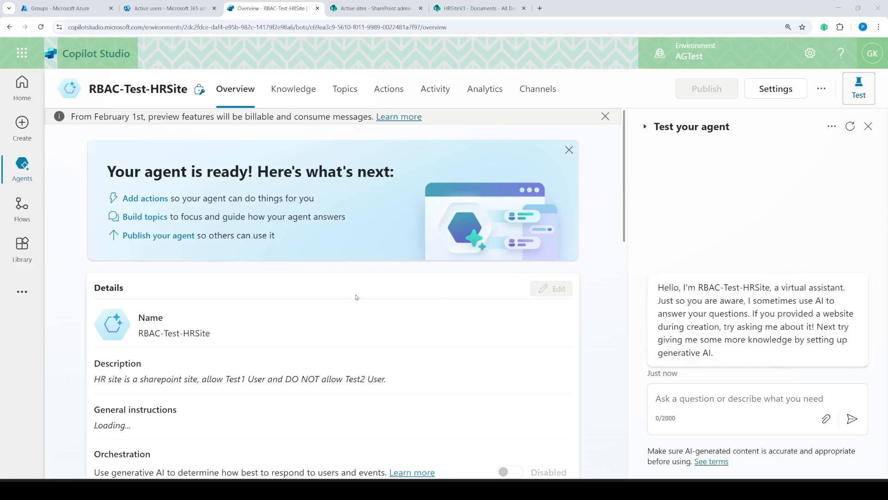
scroll(361, 300, "down", 12)
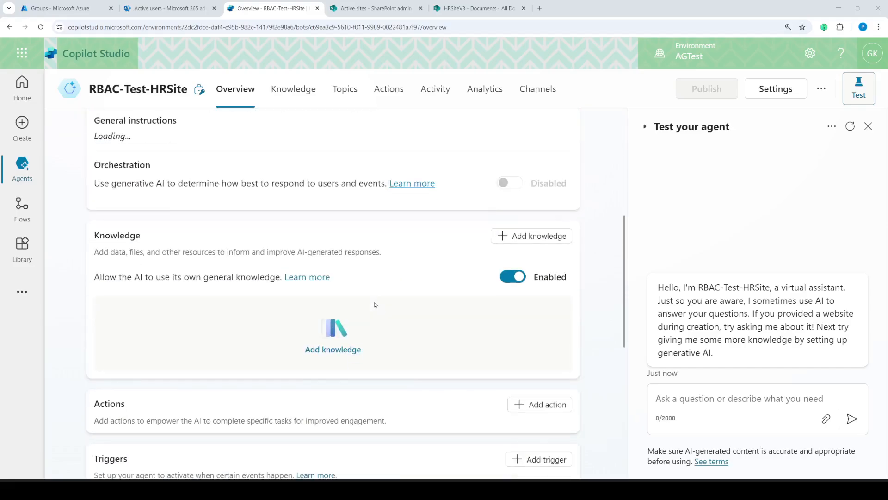
scroll(375, 305, "up", 12)
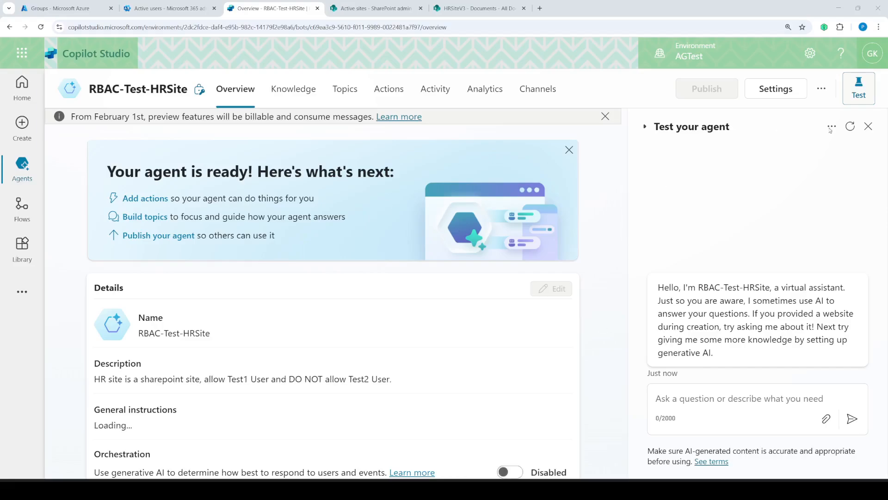
left_click(822, 90)
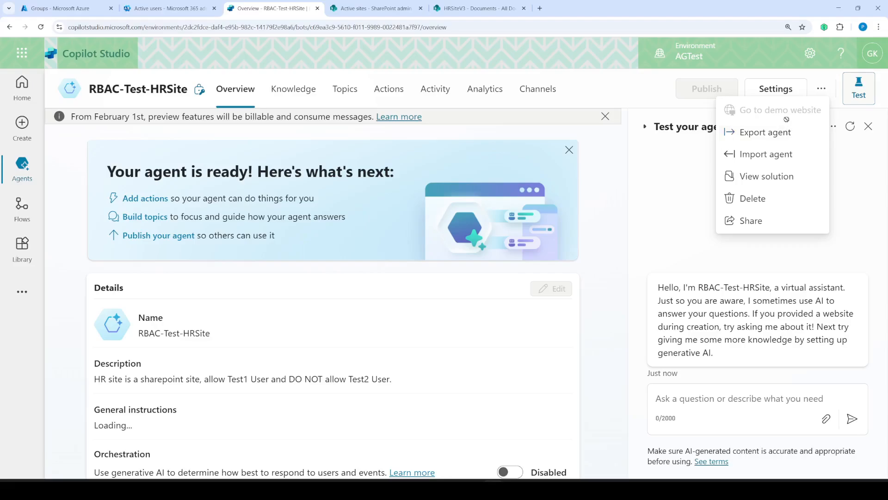
left_click(712, 399)
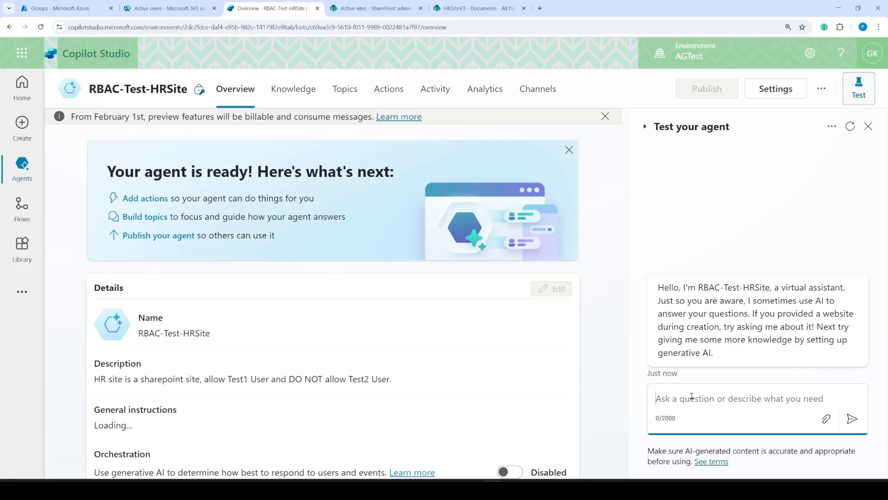
- Ask the test agent 'what is chatbot' and open the cited Test2Doc reference
type("what is chatbot")
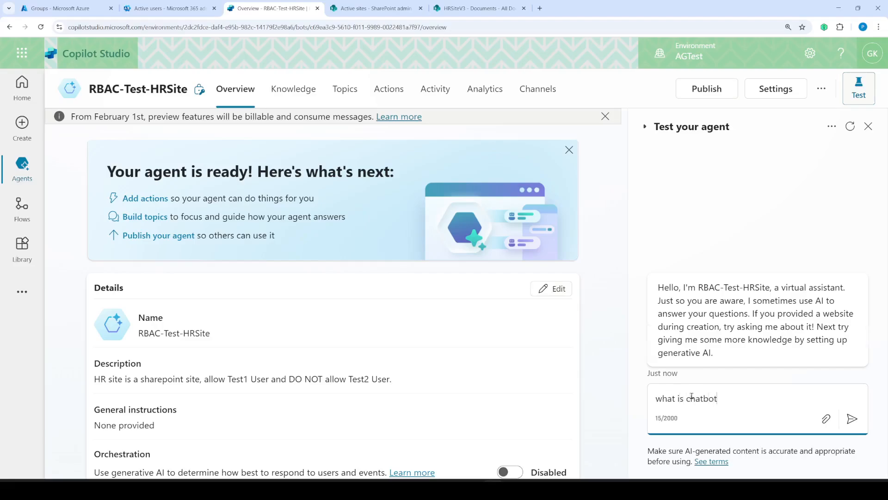
key("Return")
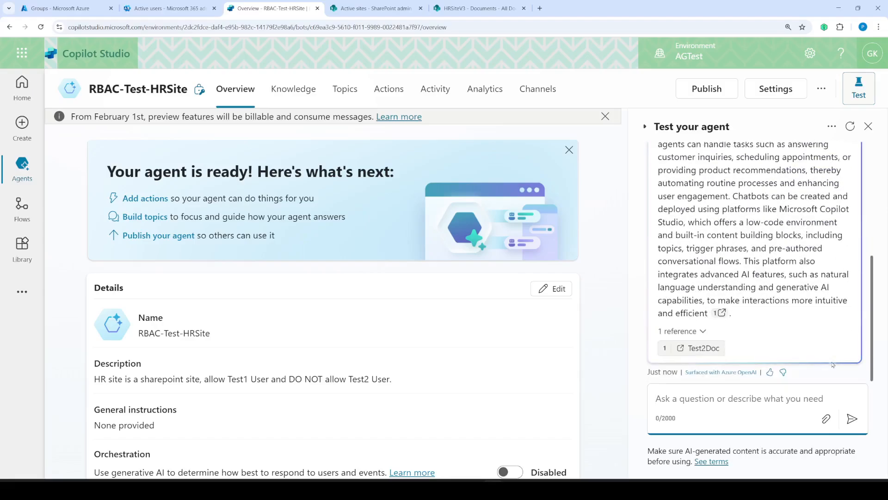
scroll(787, 316, "up", 3)
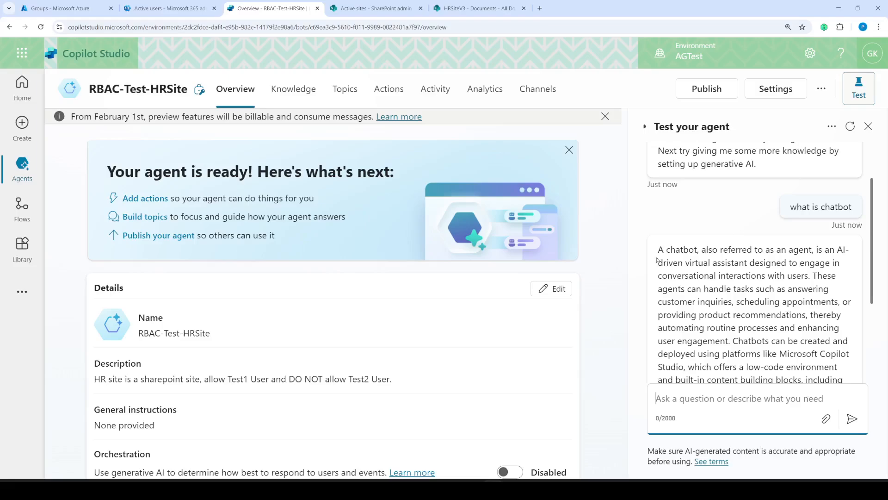
scroll(776, 290, "down", 3)
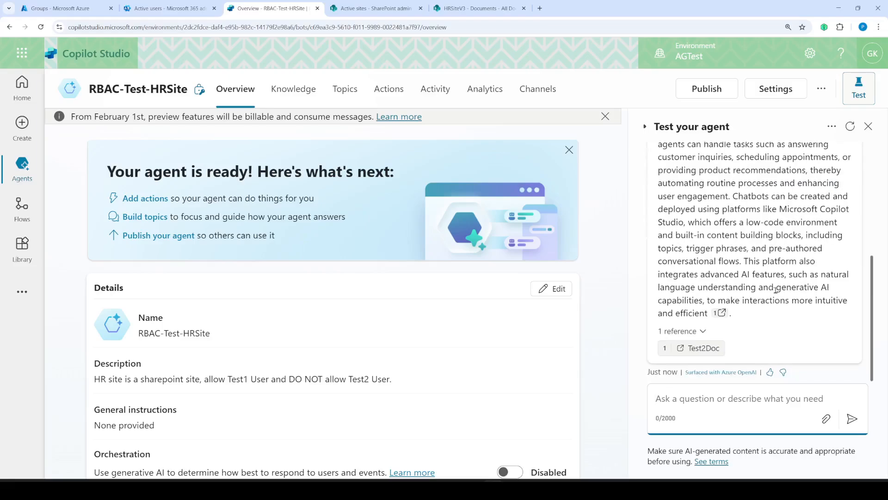
left_click(702, 349)
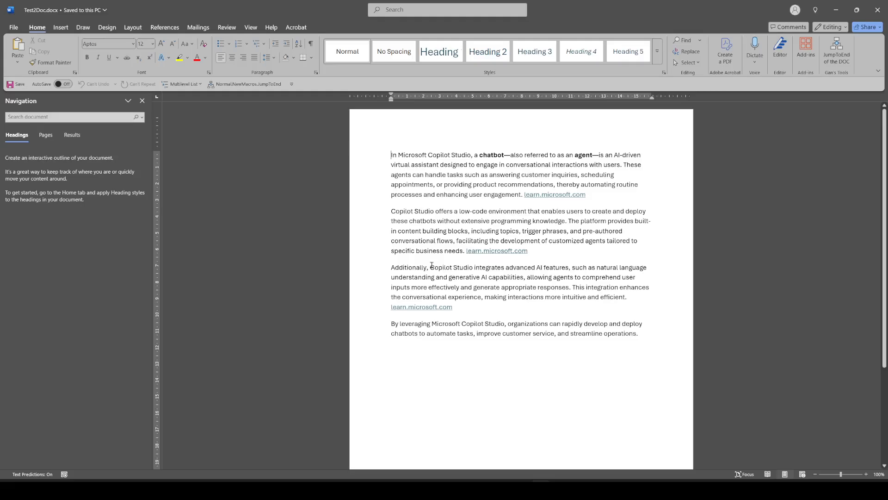
- Scroll through Test2Doc.docx in Word, then close it to return to the test chat
scroll(502, 184, "down", 5)
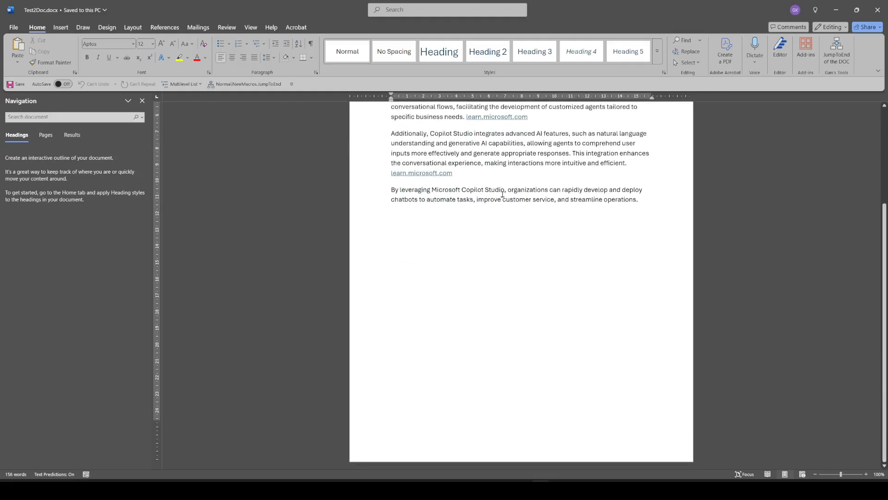
scroll(505, 194, "up", 5)
left_click(878, 10)
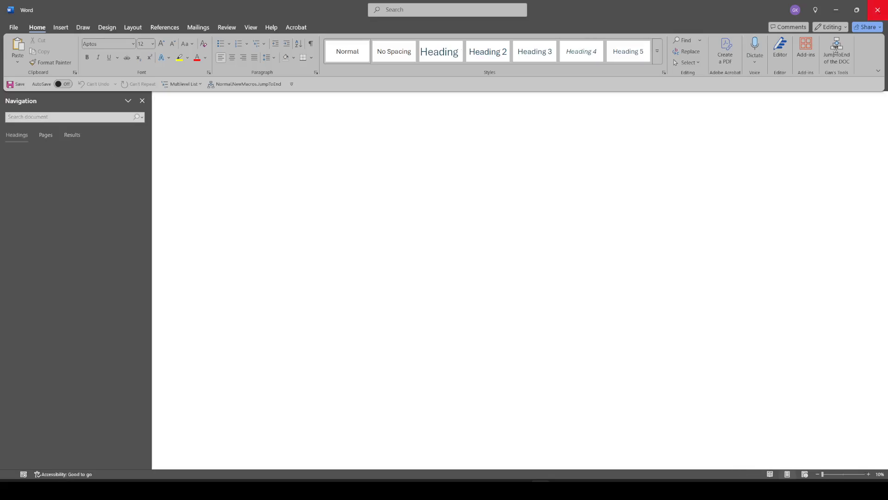
scroll(729, 212, "up", 5)
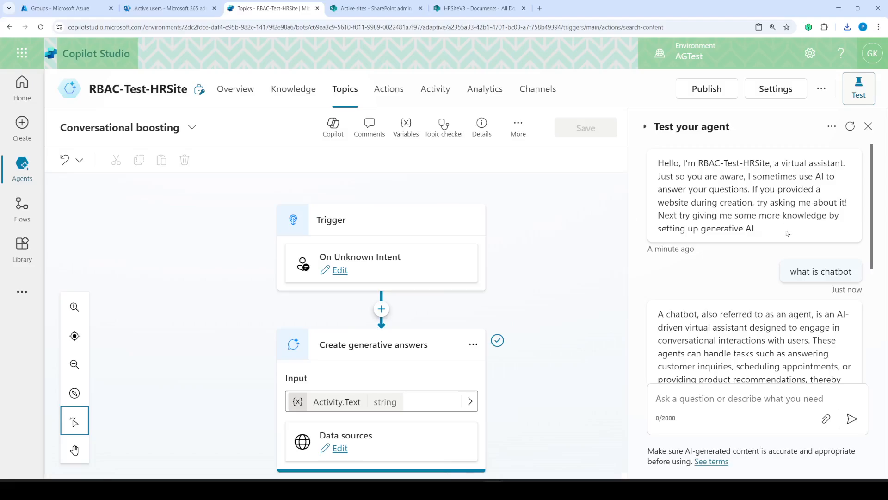
- Check the test chat options, start MouseHighlight with its settings applied, then open the agent's ... menu
left_click(831, 126)
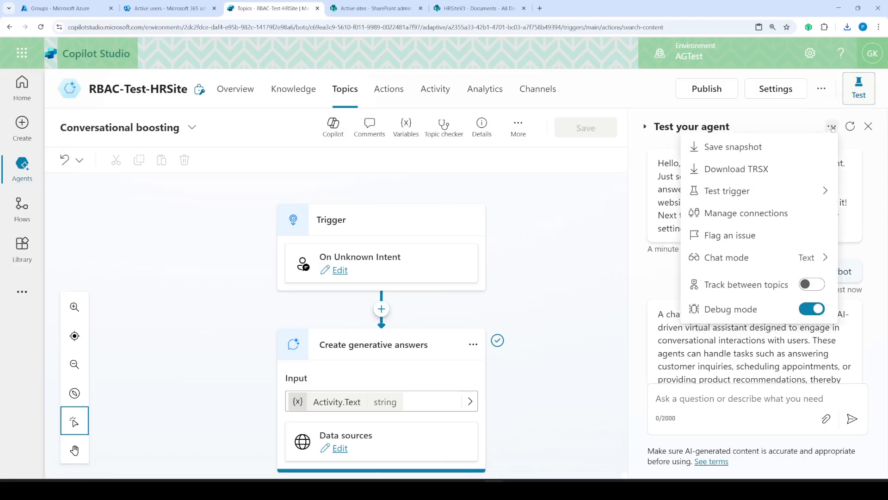
left_click(832, 126)
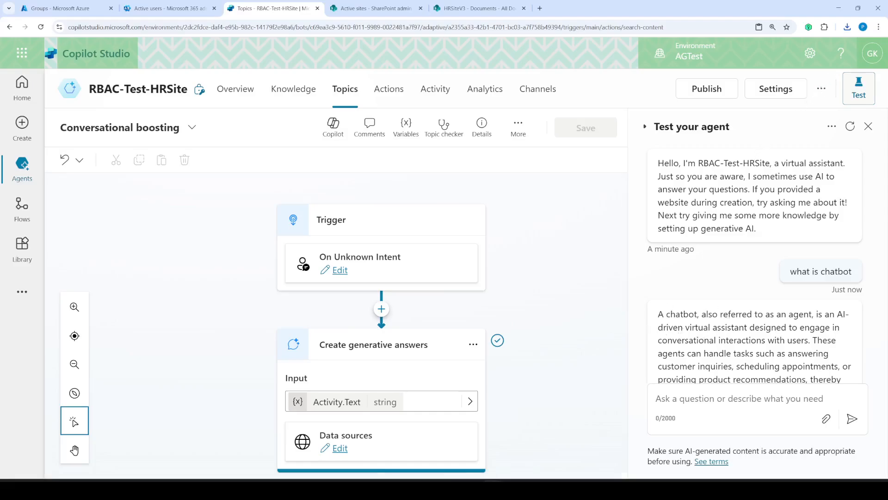
key("super")
type("mou")
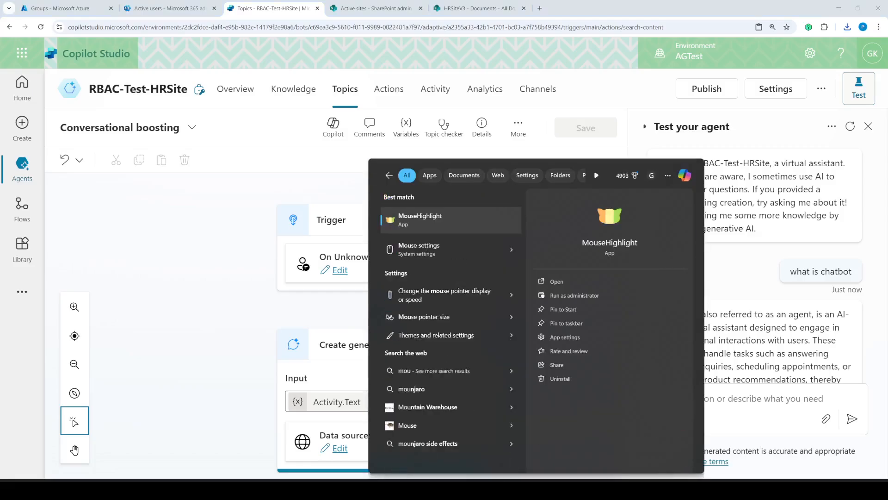
type("se")
key("Return")
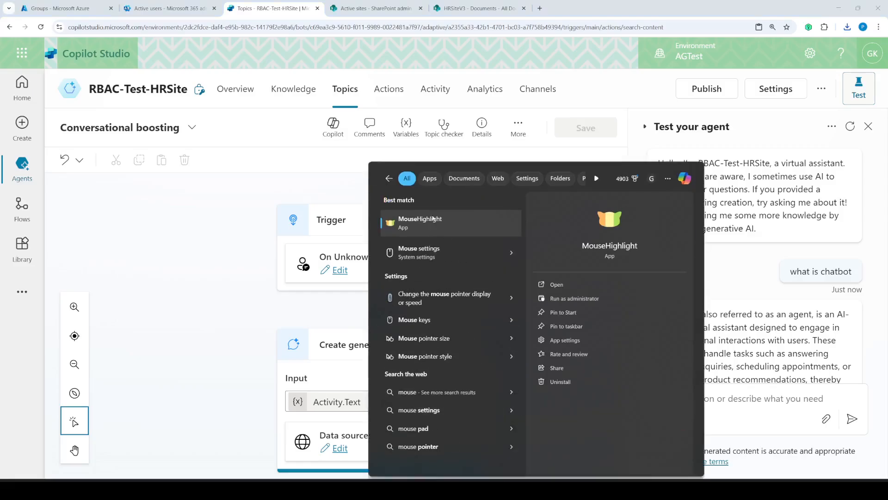
left_click(121, 279)
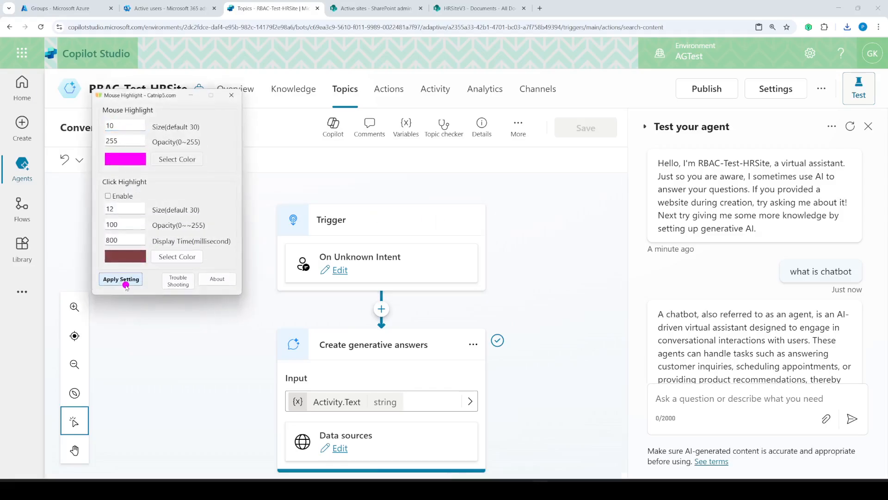
left_click(190, 96)
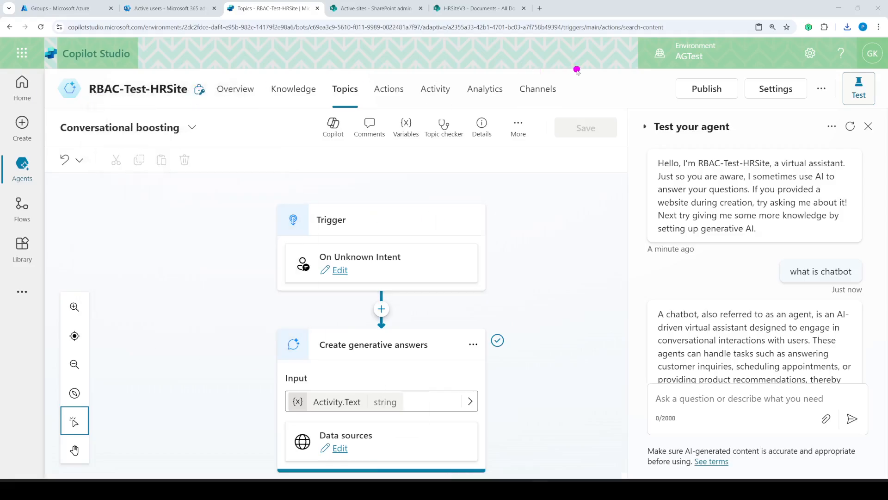
left_click(820, 89)
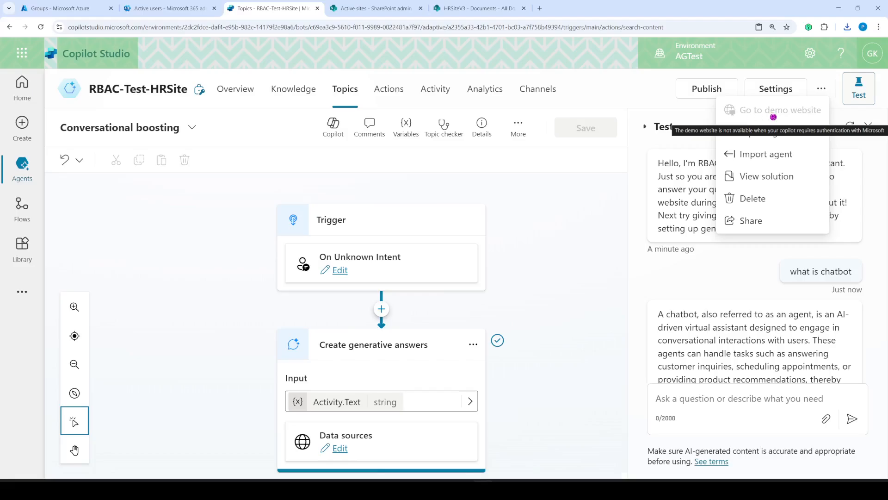
- Under Settings > Security > Authentication, choose Authenticate manually for the agent
left_click(779, 90)
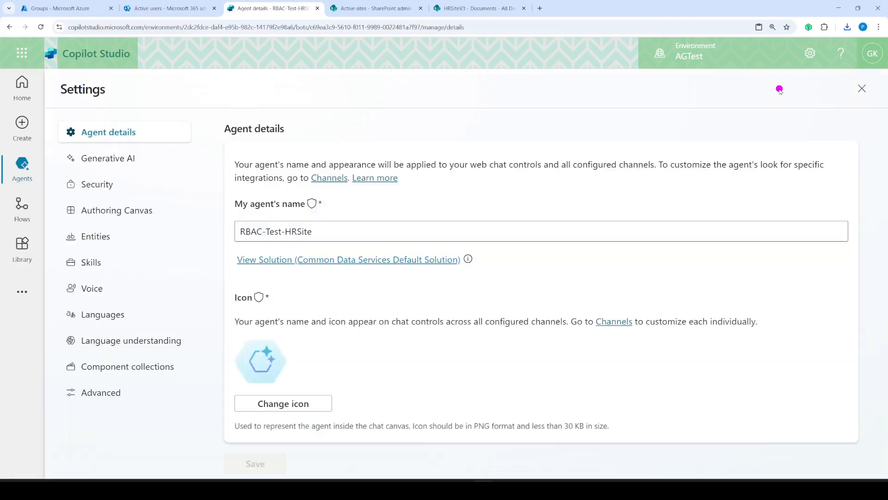
left_click(102, 185)
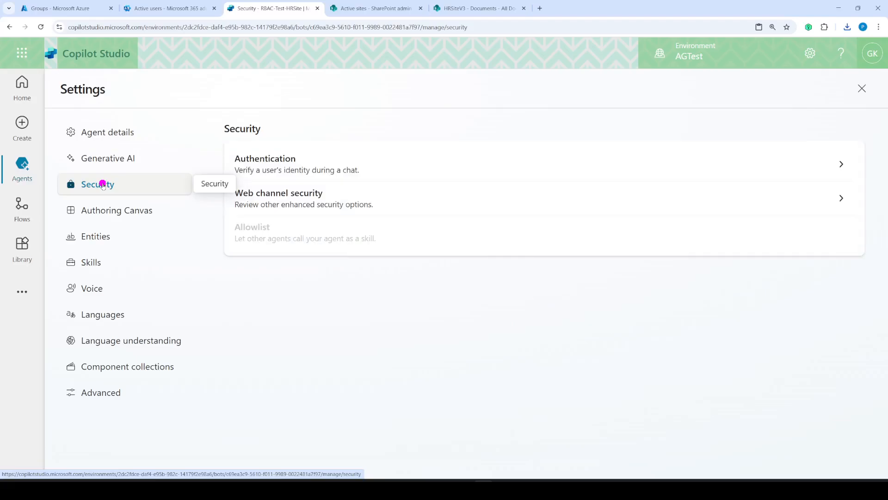
left_click(294, 162)
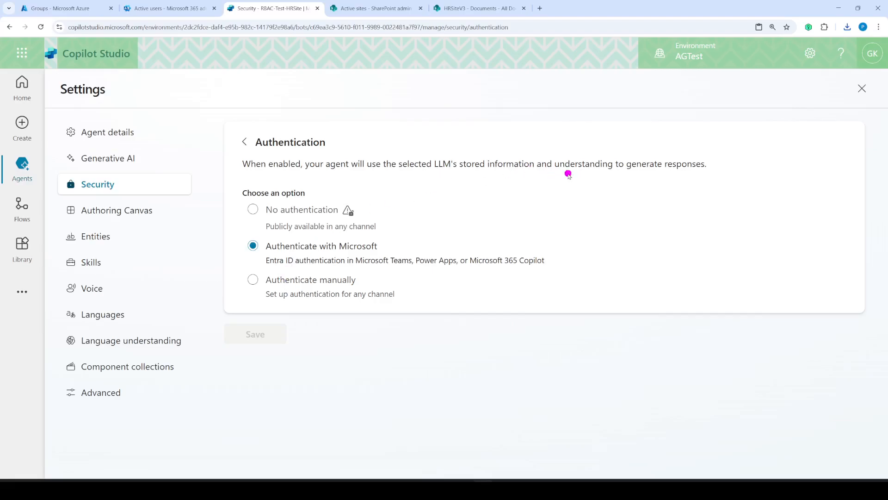
mouse_move(342, 203)
left_mouse_down()
mouse_move(295, 194)
mouse_move(254, 226)
mouse_move(349, 201)
mouse_move(338, 197)
left_mouse_up()
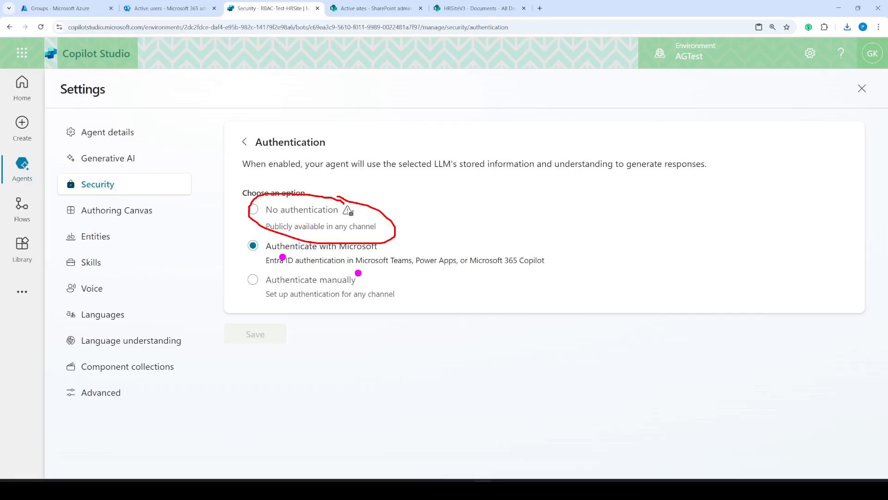
mouse_move(358, 273)
left_mouse_down()
mouse_move(214, 272)
mouse_move(390, 292)
mouse_move(340, 268)
left_mouse_up()
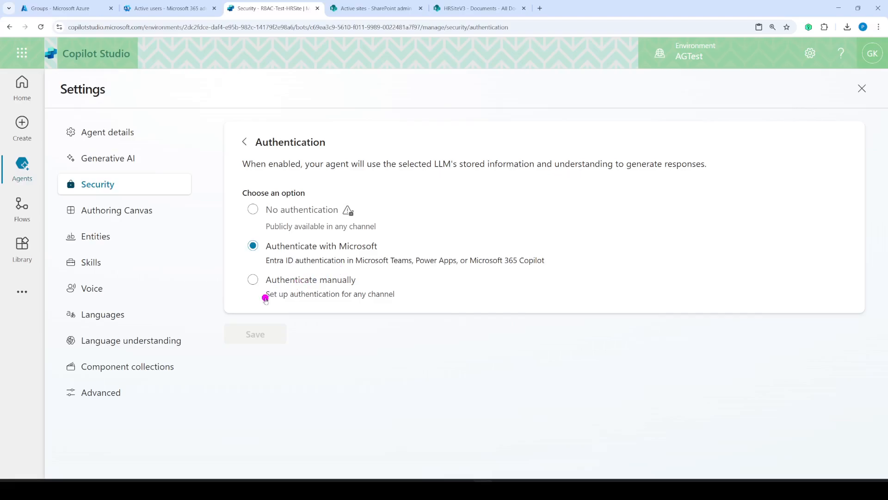
left_click(253, 280)
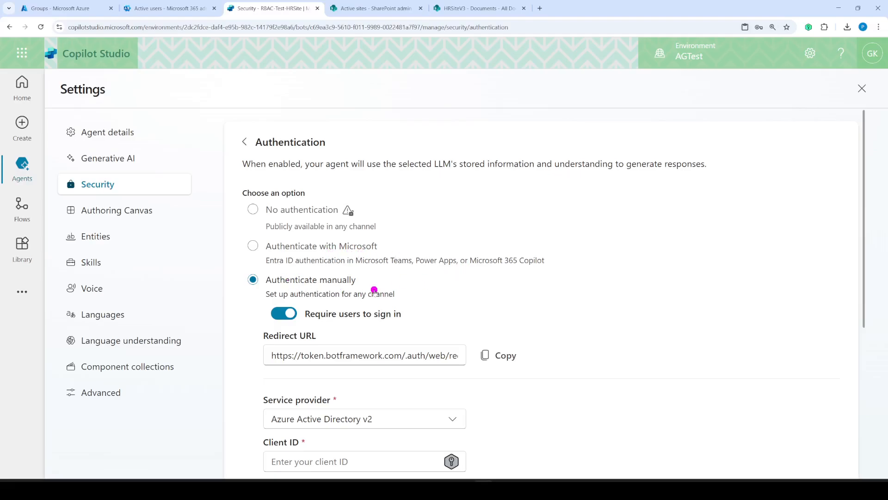
- Keep Azure Active Directory v2 as provider and review the empty Client ID, Client secret and Scopes fields
scroll(463, 303, "down", 3)
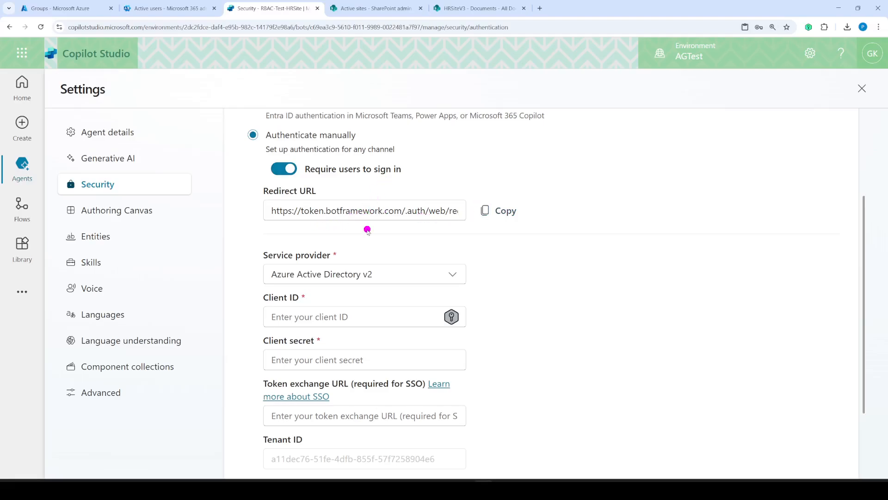
left_click(412, 277)
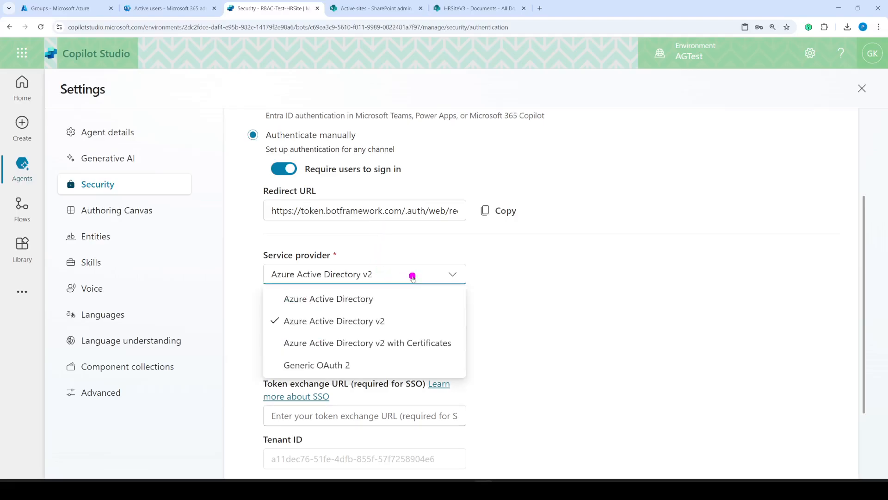
left_click(412, 276)
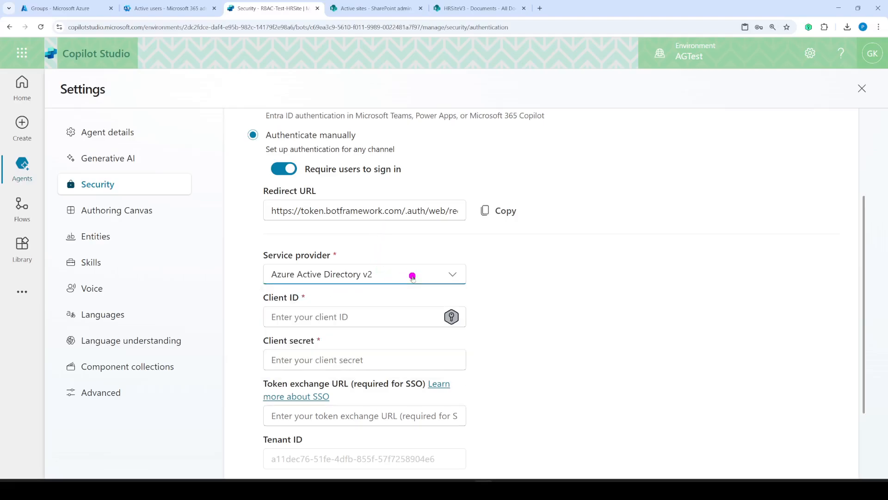
left_click(324, 316)
left_click(287, 360)
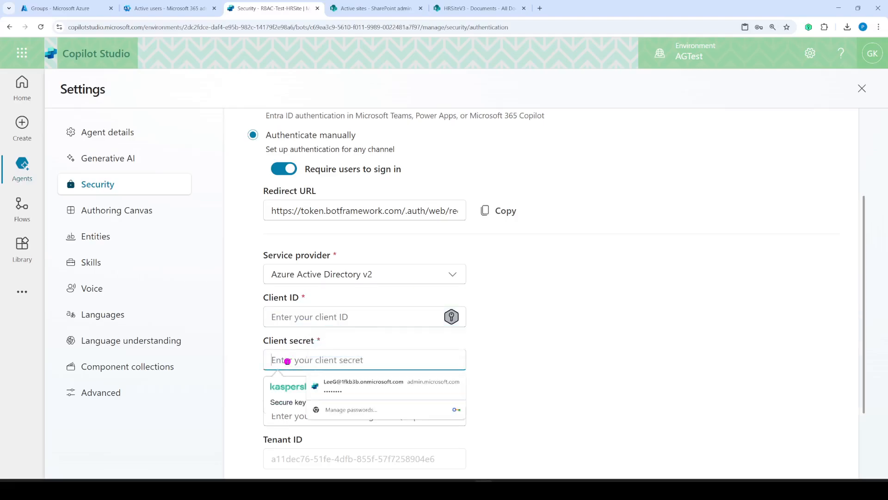
scroll(253, 361, "down", 3)
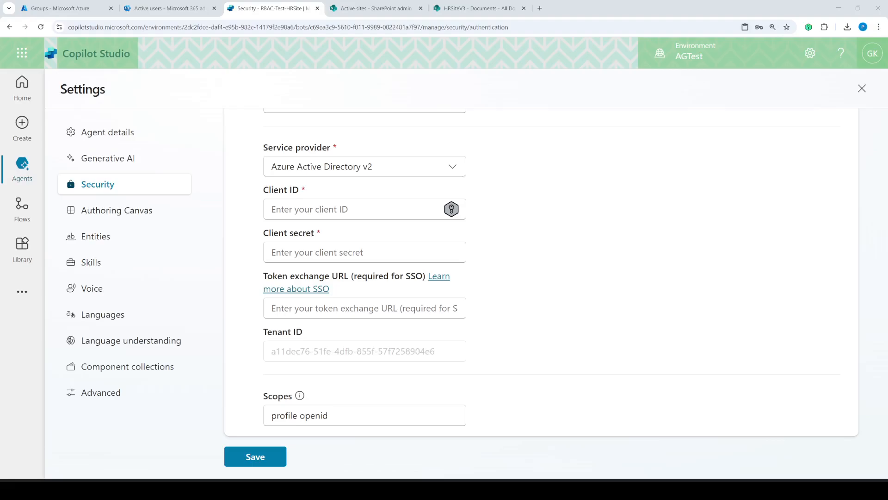
- In Azure, open Microsoft Entra ID's App registrations and show all applications
left_click(82, 5)
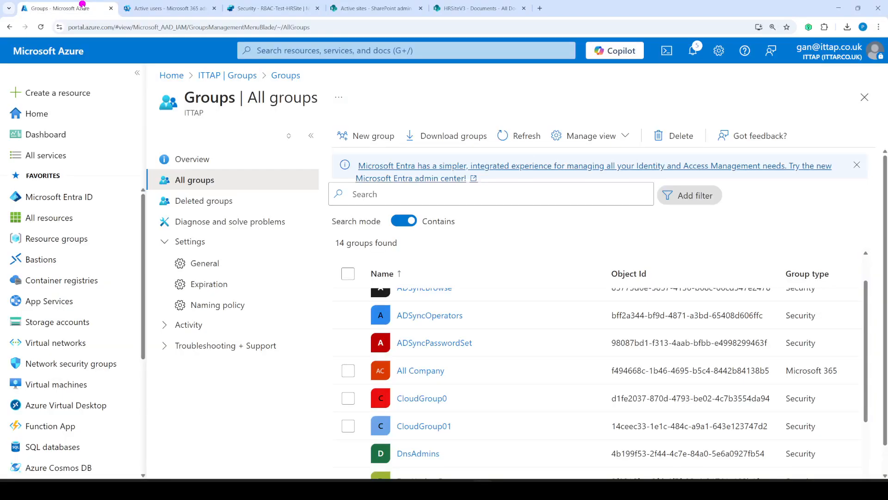
left_click(70, 197)
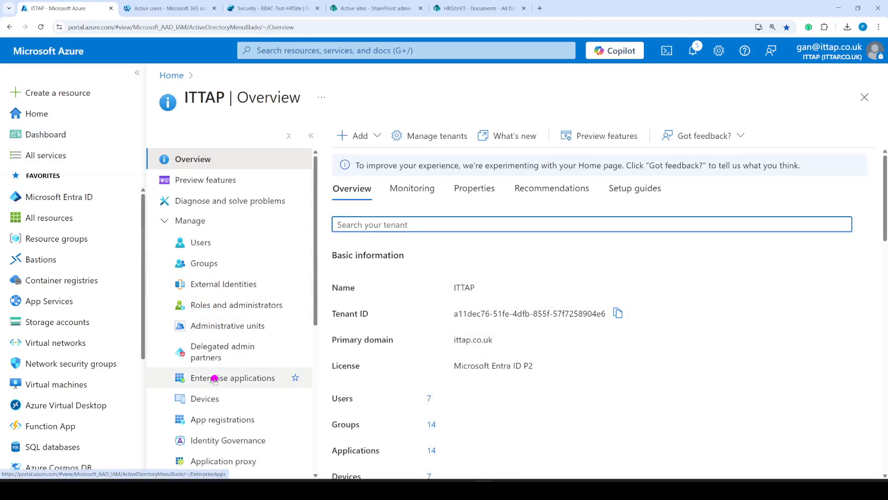
scroll(216, 315, "down", 3)
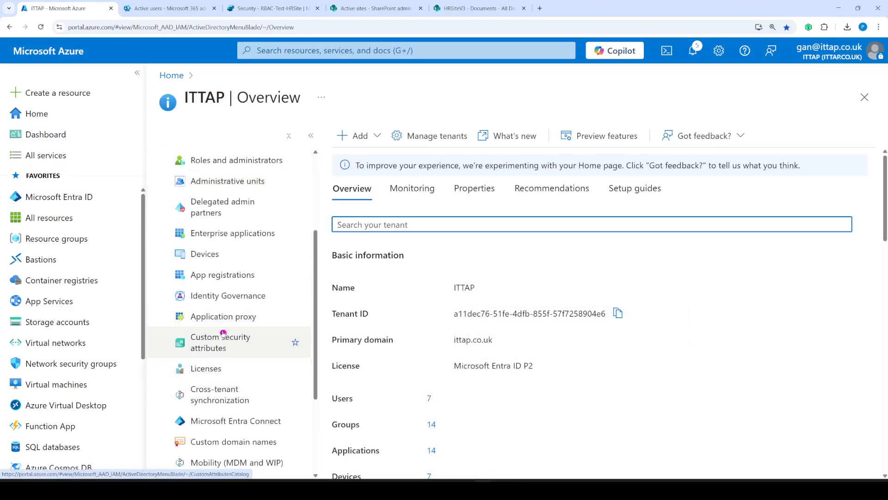
left_click(222, 275)
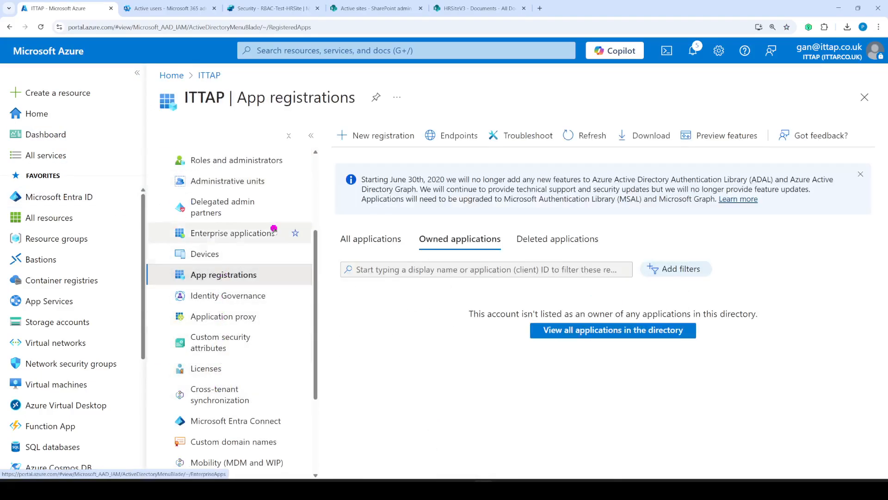
left_click(369, 240)
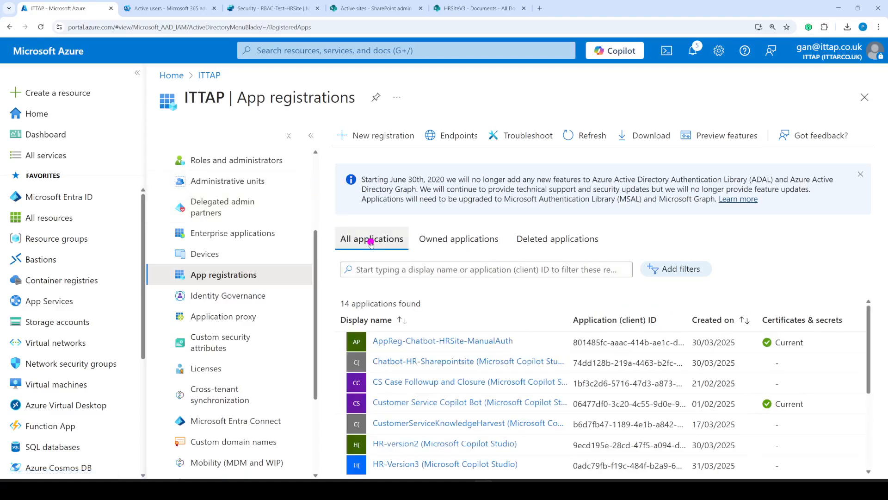
- Start a new registration with a Web redirect platform, then discard it unsaved
left_click(386, 135)
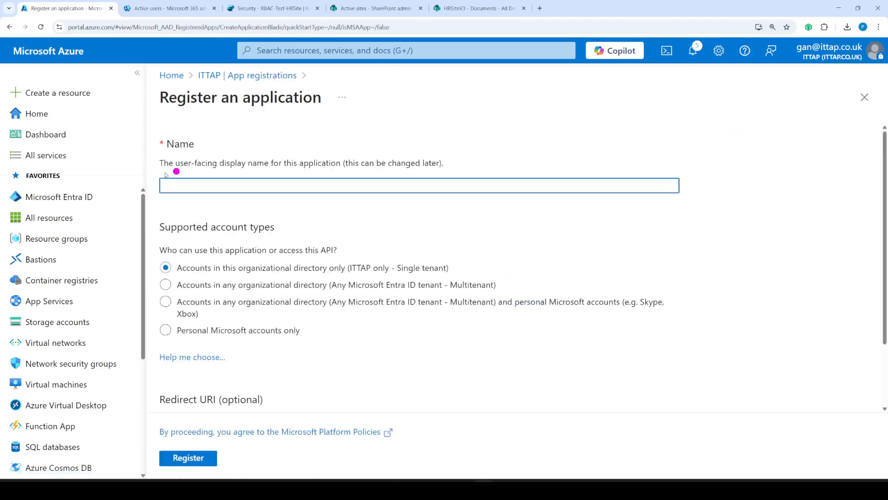
scroll(285, 371, "down", 2)
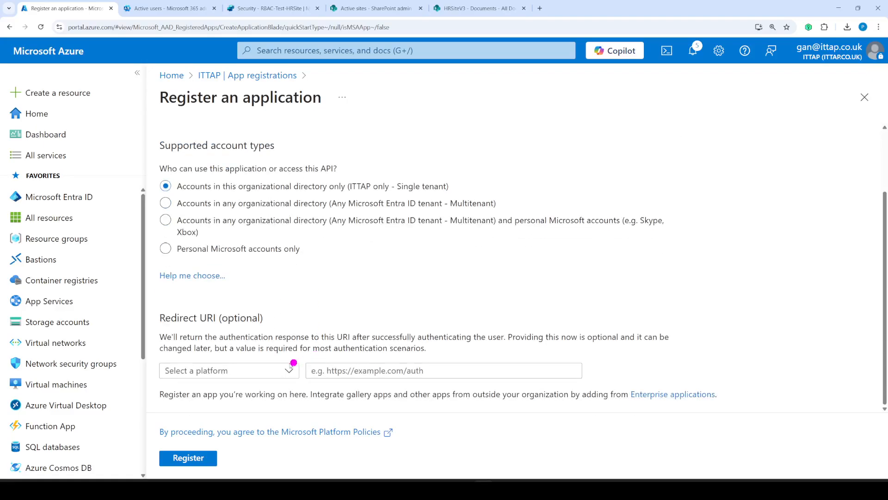
left_click(215, 372)
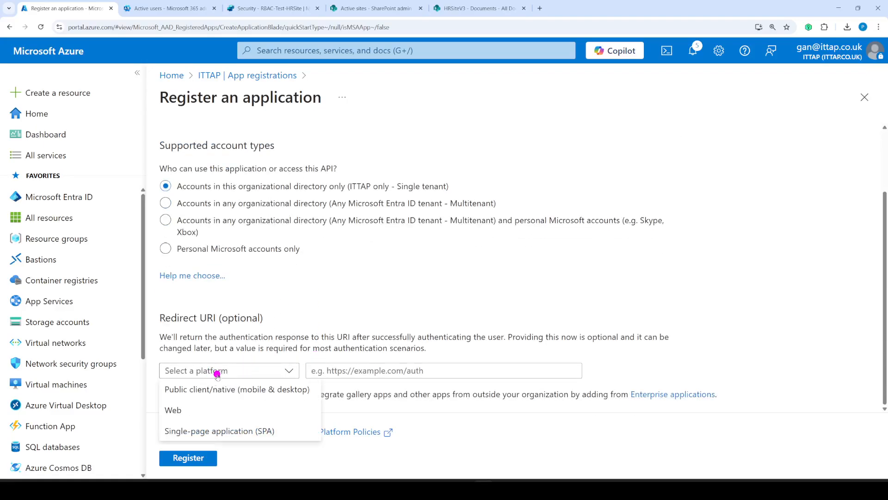
left_click(184, 408)
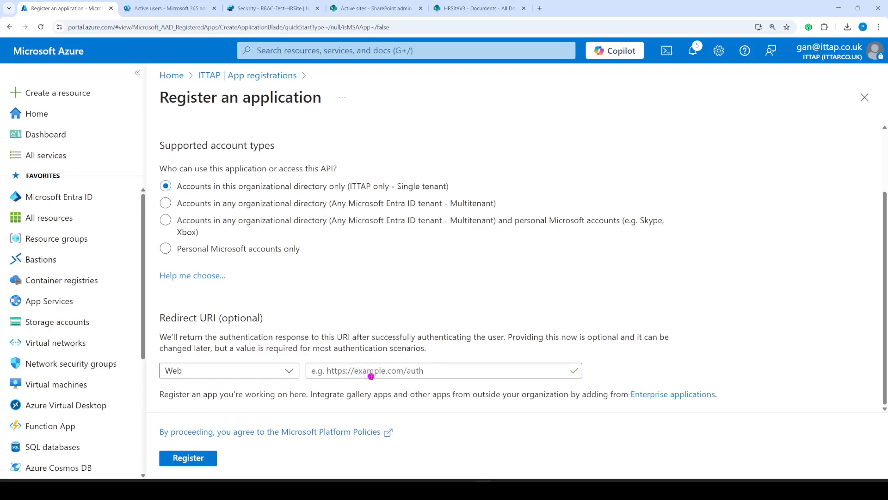
left_click(865, 96)
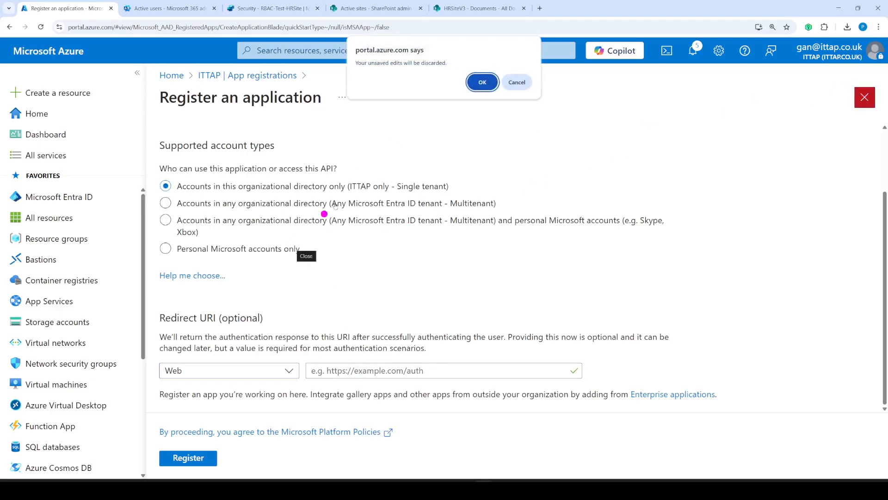
left_click(483, 82)
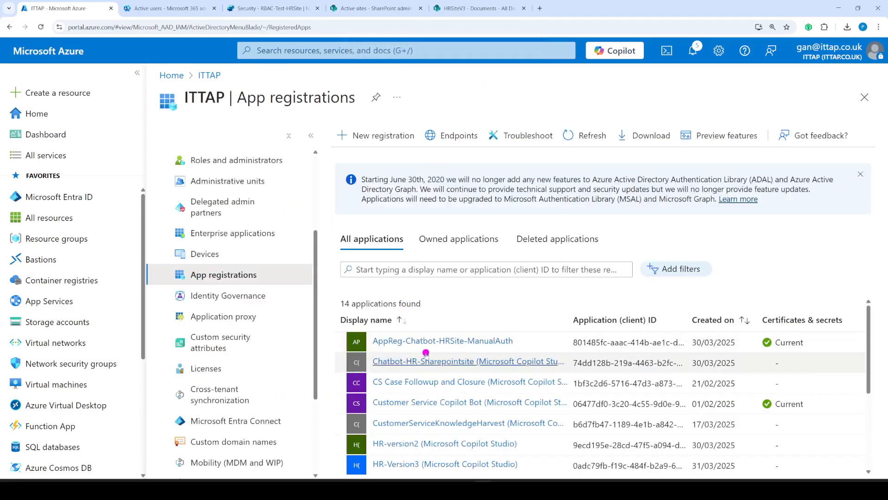
- Open the AppReg-Chatbot-HRSite-ManualAuth registration and view its Branding & properties page
left_click(452, 341)
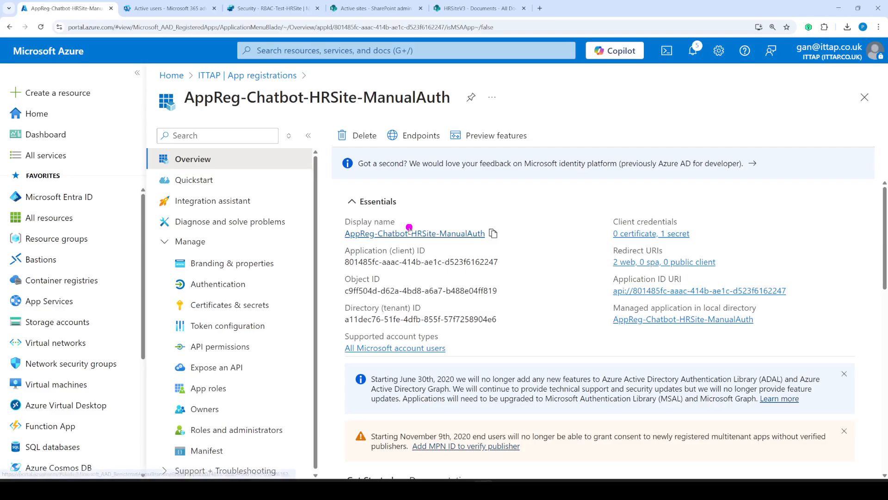
left_click(239, 268)
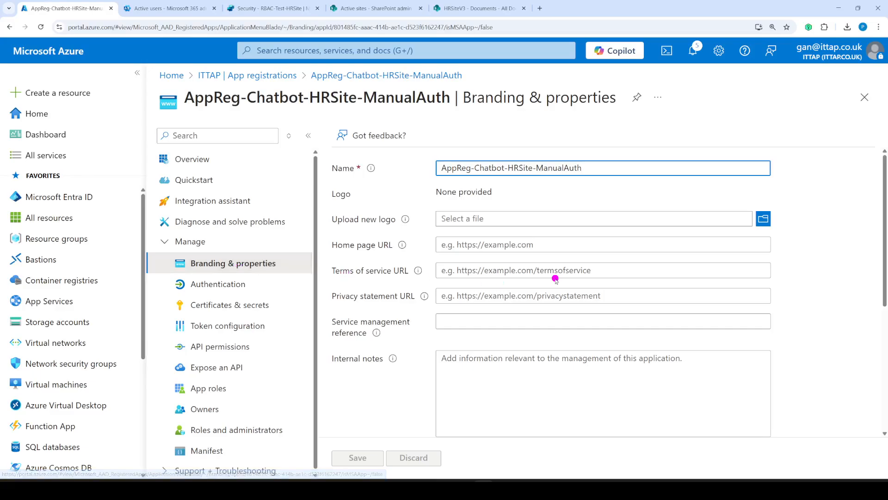
scroll(555, 279, "down", 5)
- Show the registration's Authentication page with its Redirect URIs list
scroll(556, 279, "up", 5)
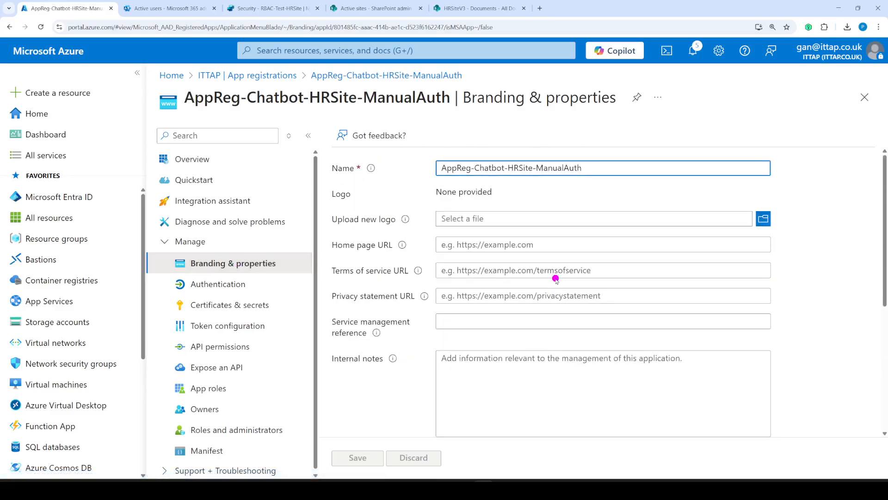
left_click(231, 284)
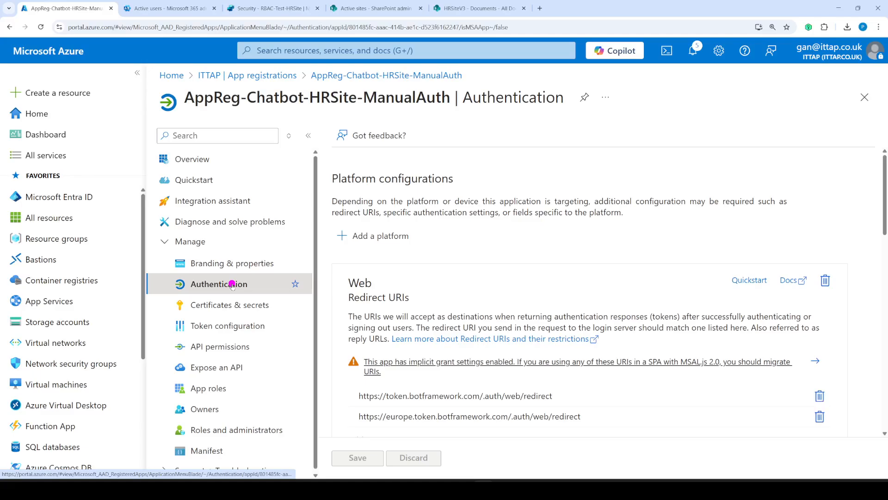
scroll(634, 256, "down", 3)
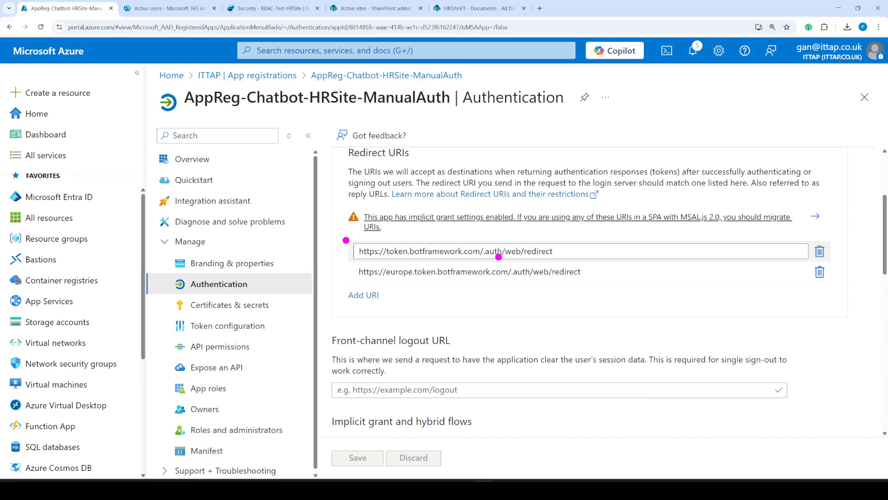
mouse_move(346, 240)
left_mouse_down()
mouse_move(540, 233)
mouse_move(591, 253)
mouse_move(352, 260)
mouse_move(351, 239)
left_mouse_up()
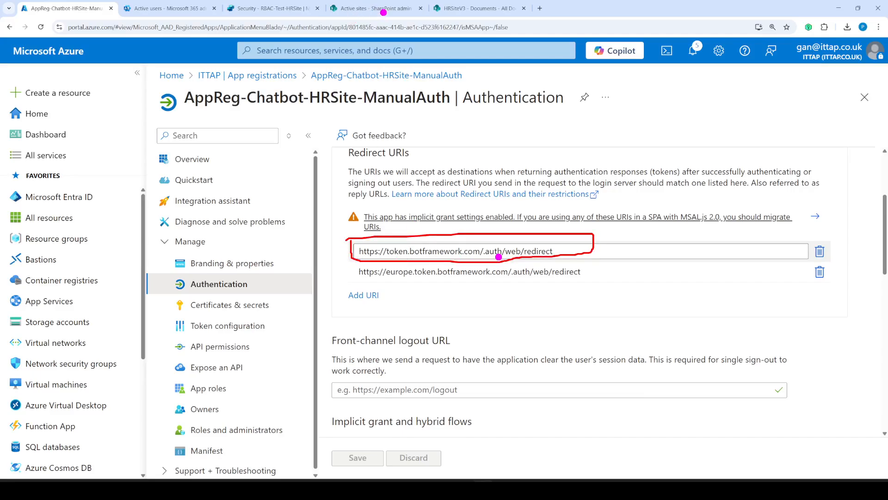
- Copy the agent's Redirect URL from Copilot Studio and compare it with the token.botframework.com URI
left_click(462, 7)
left_click(372, 8)
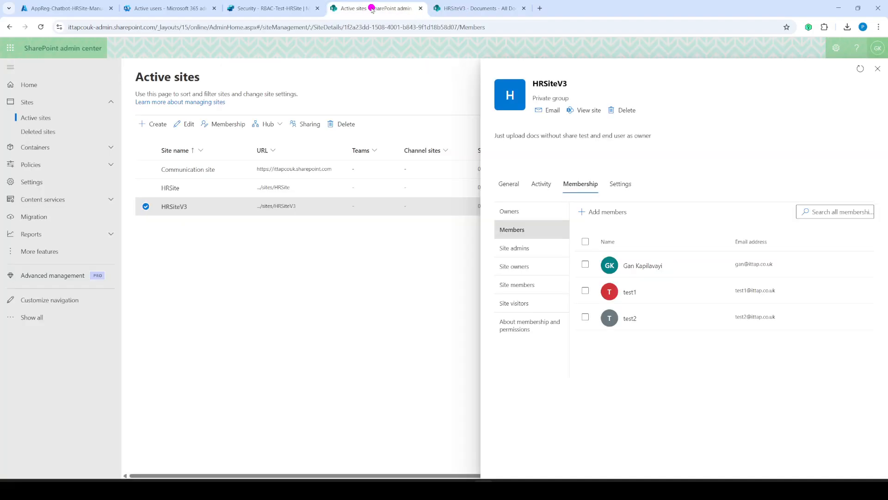
left_click(264, 8)
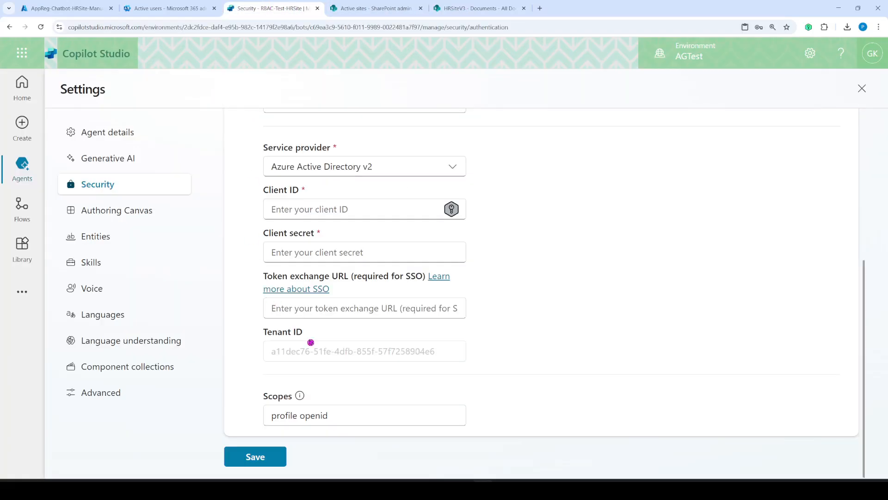
scroll(413, 255, "up", 3)
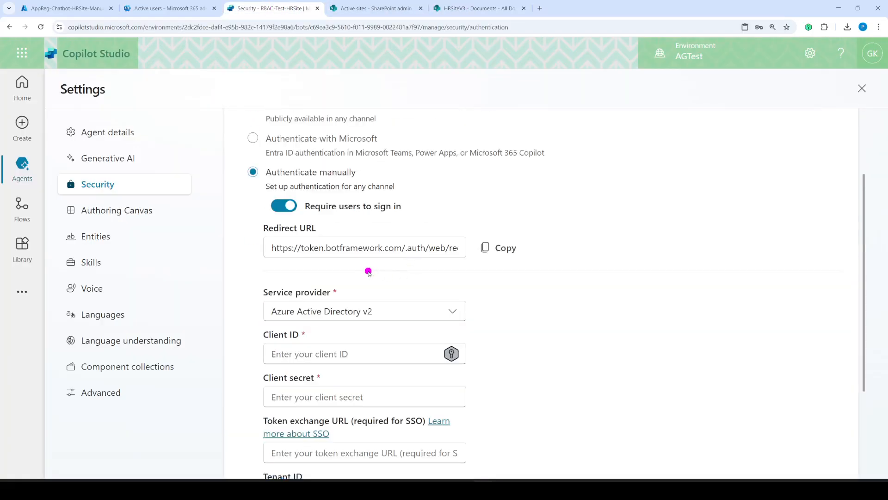
left_click(506, 248)
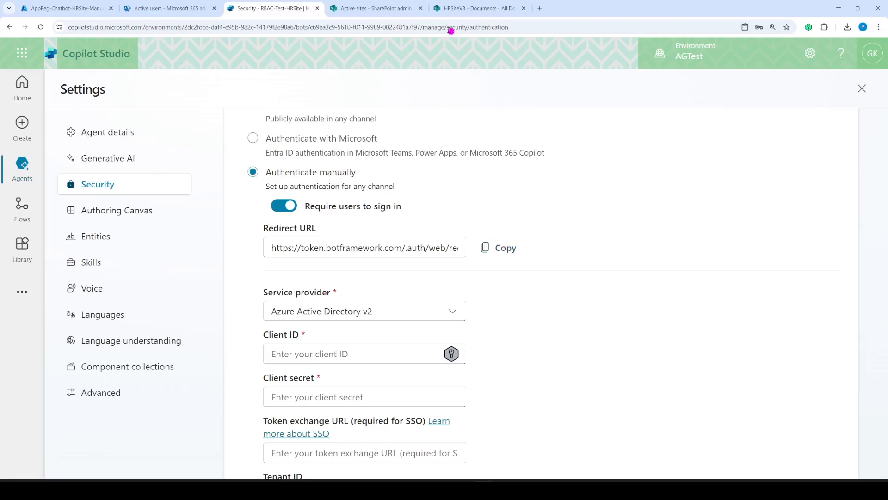
left_click(65, 8)
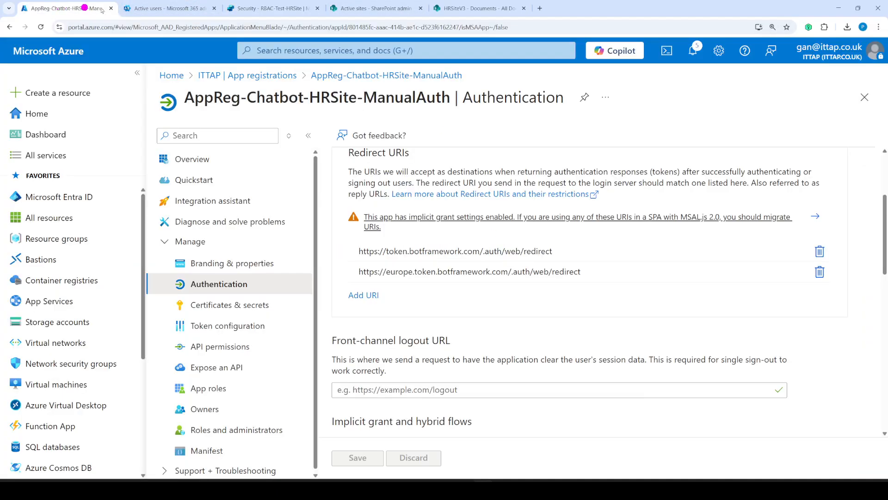
left_click(572, 255)
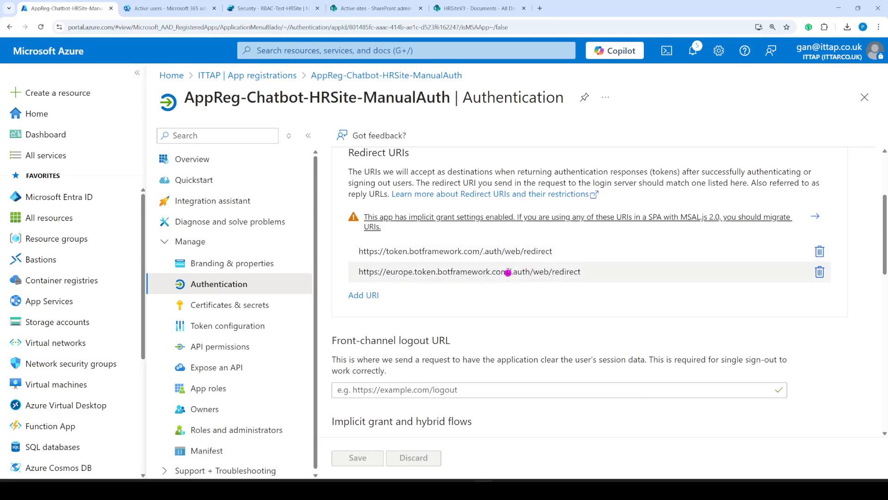
- Review the remaining authentication settings, then display the HRappsecret client secret under Certificates & secrets
left_click(536, 271)
scroll(521, 288, "down", 6)
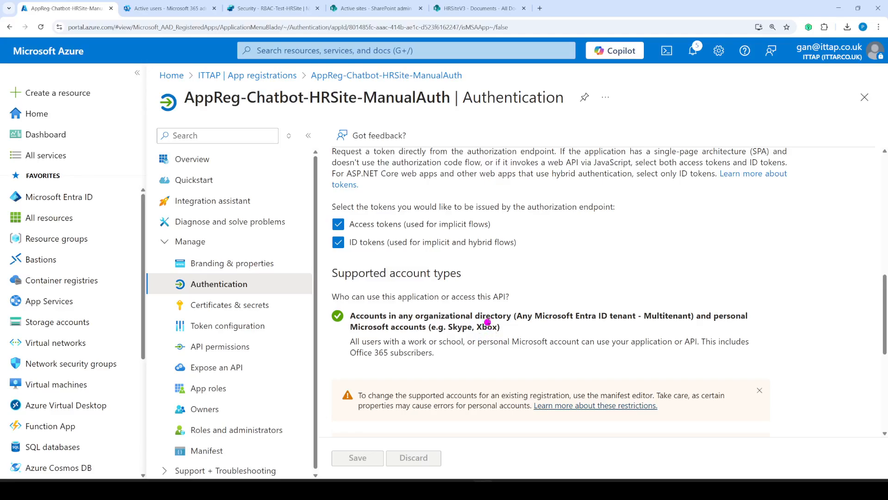
scroll(472, 246, "down", 3)
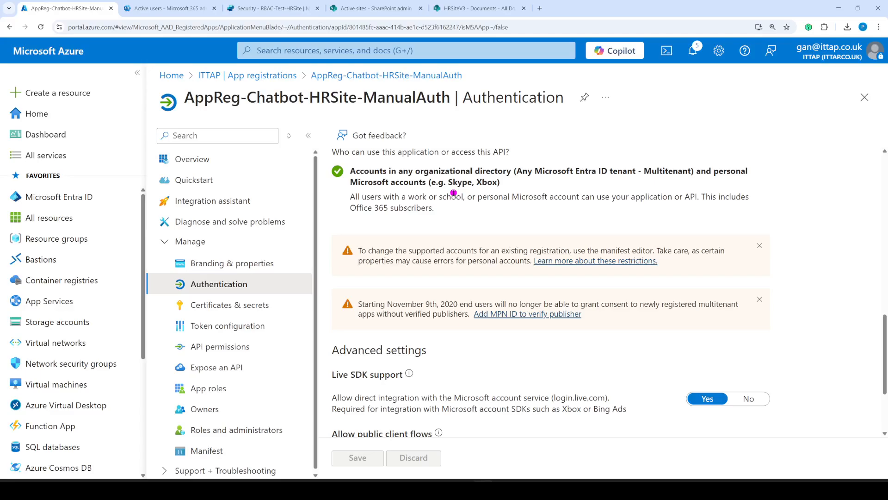
scroll(451, 199, "down", 3)
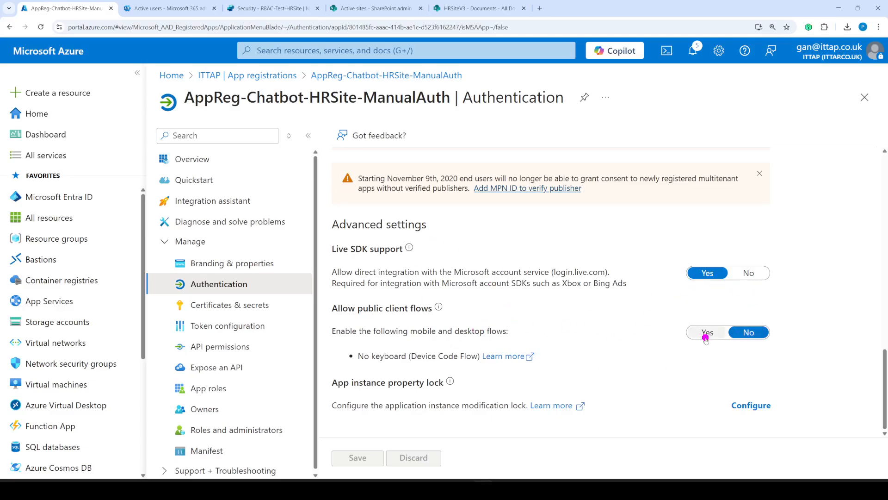
left_click(252, 304)
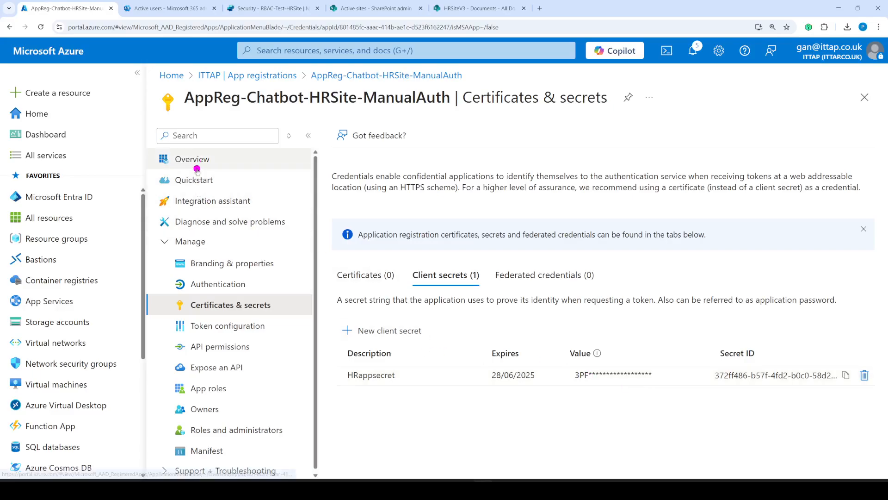
- List the 13 delegated Microsoft Graph API permissions with their full names shown
left_click(230, 347)
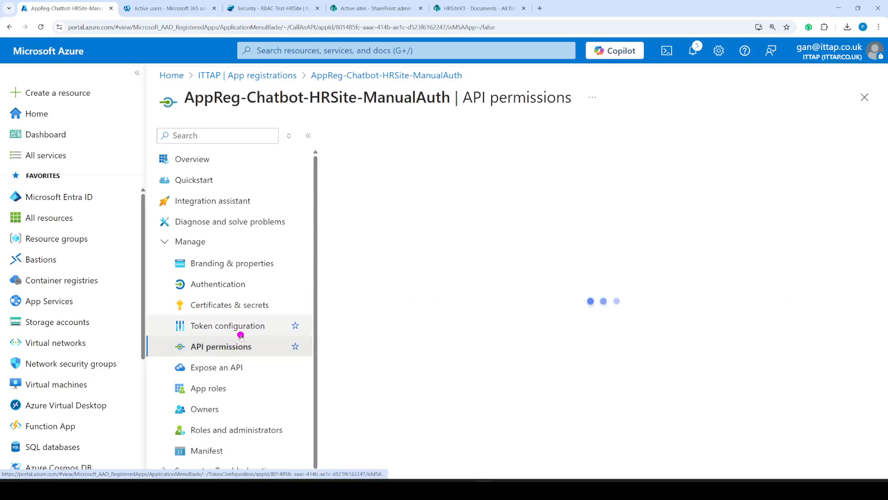
left_click(249, 325)
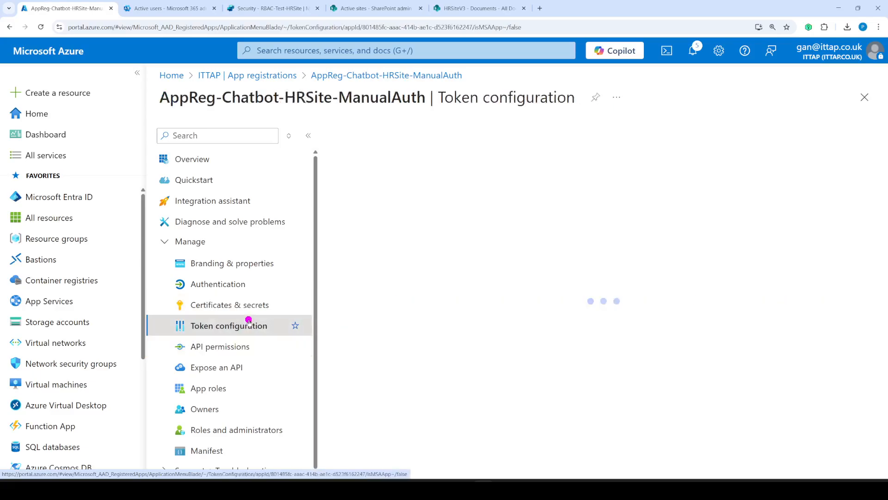
left_click(212, 347)
scroll(557, 271, "down", 5)
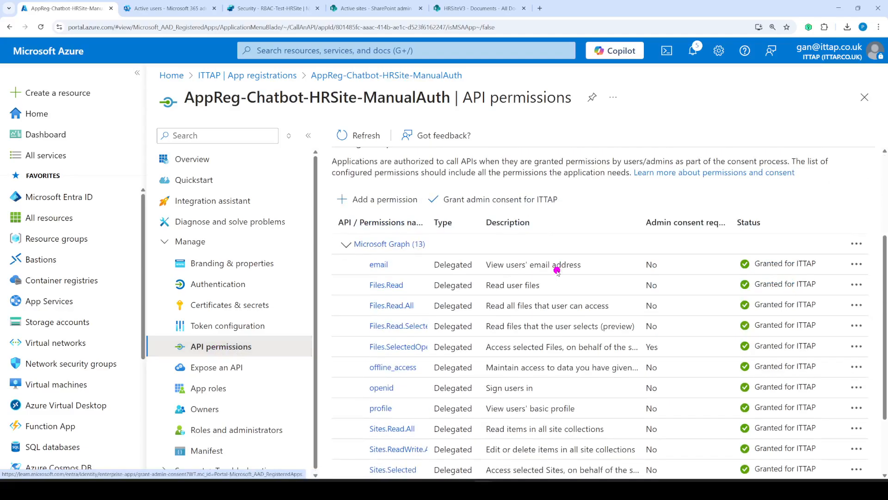
scroll(557, 271, "up", 3)
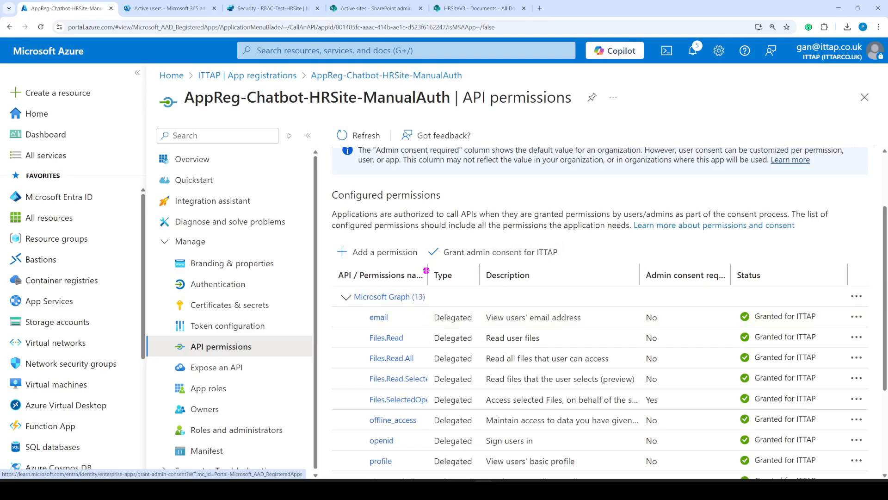
left_click_drag(428, 275, 488, 279)
scroll(591, 278, "down", 3)
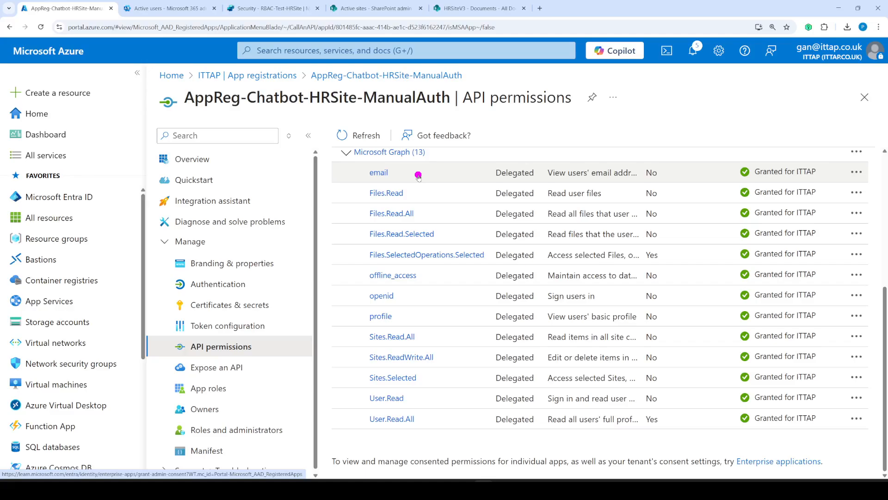
- Cross-check the agent's Copilot Studio security settings against the granted API permissions
left_click(239, 8)
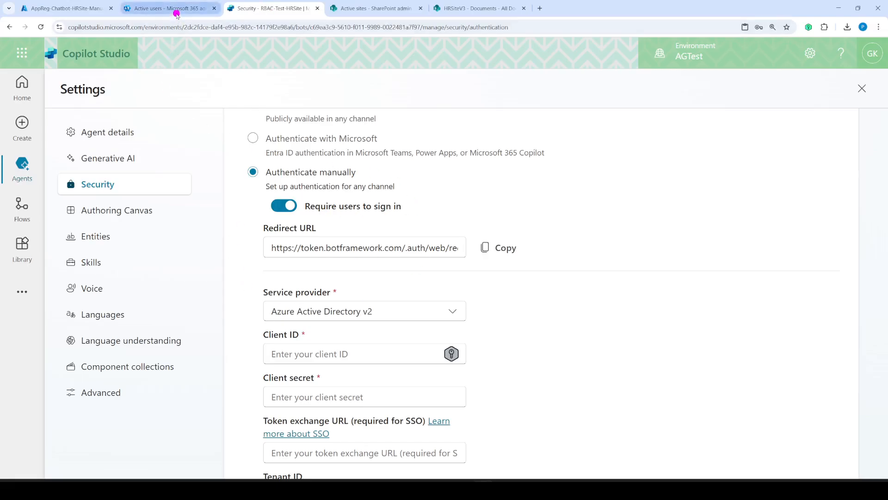
left_click(75, 7)
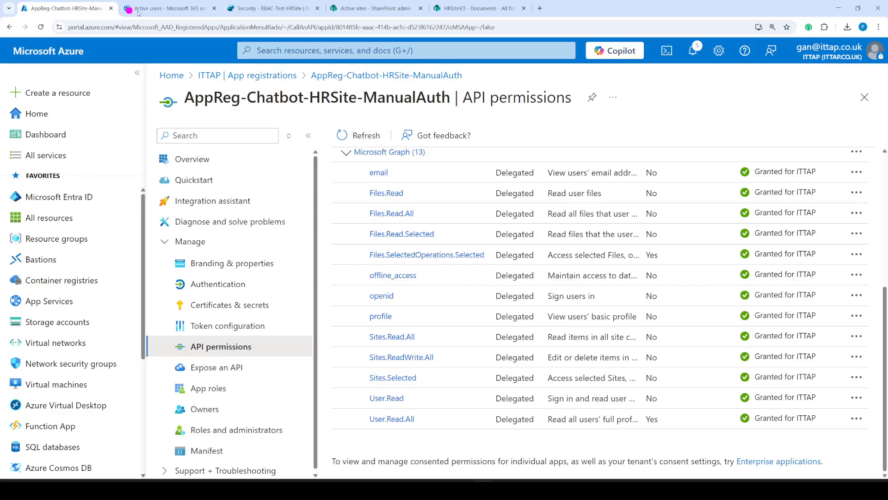
left_click(157, 9)
left_click(237, 9)
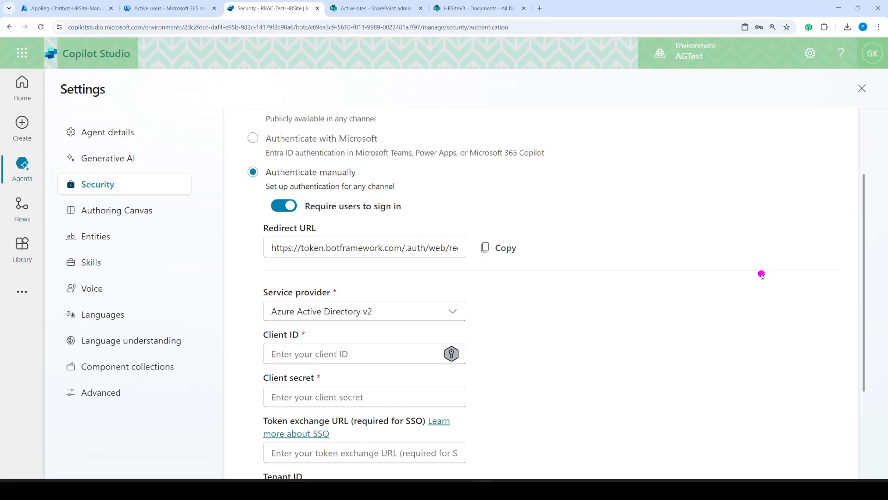
left_click(91, 8)
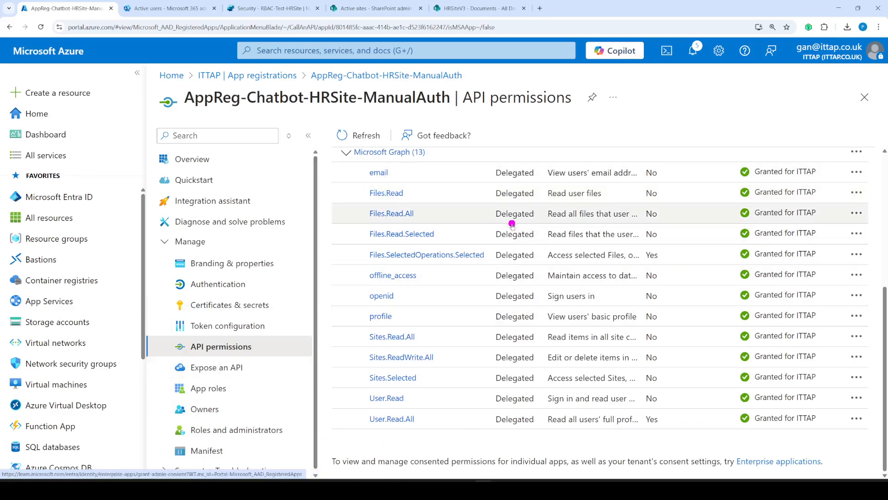
- Show the four exposed scopes (Sites.Selected, Files.Read, Files.Read.All, Sites.Read.All), cancelling a started new scope
left_click(232, 370)
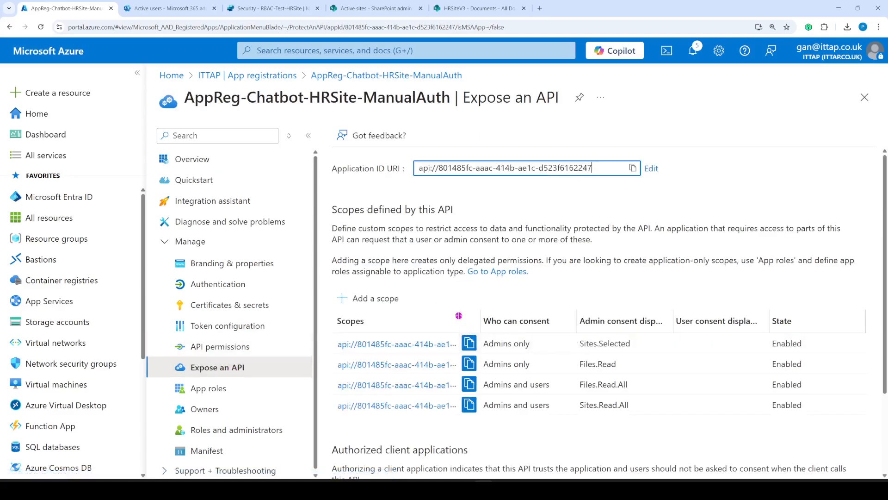
left_click_drag(459, 315, 560, 319)
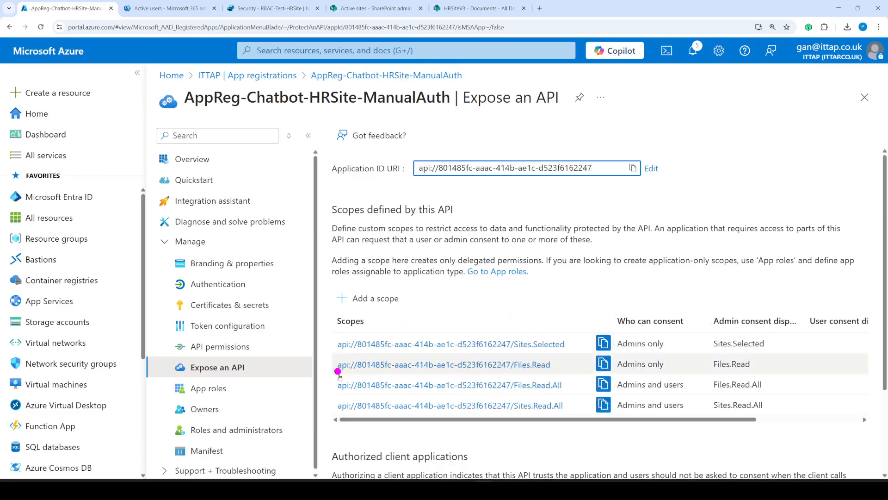
left_click(390, 300)
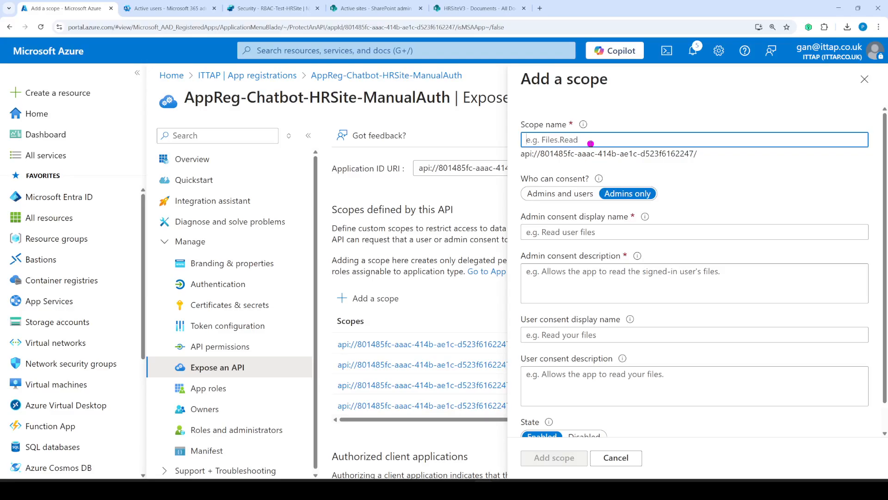
type("Files.Read.All")
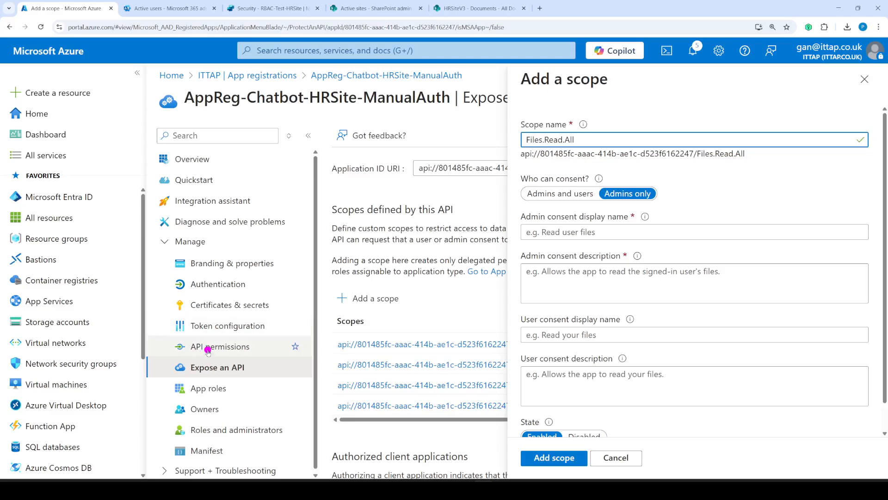
left_click(618, 458)
scroll(630, 332, "down", 3)
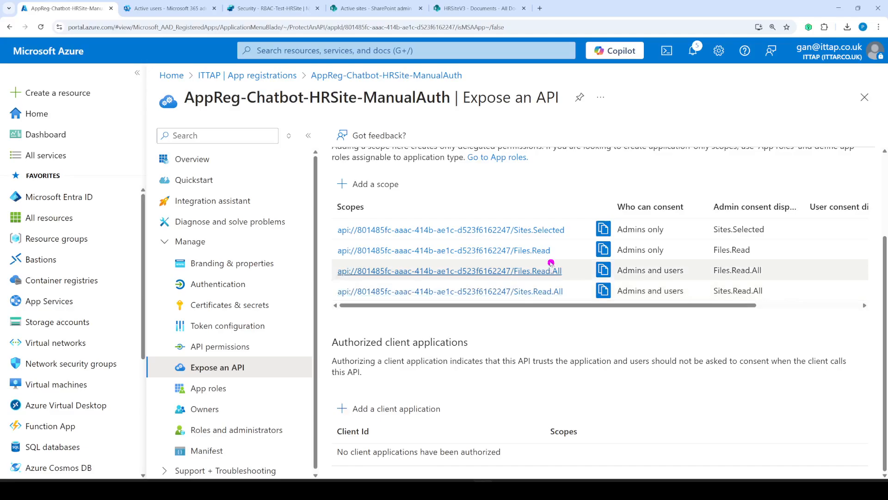
scroll(557, 250, "up", 3)
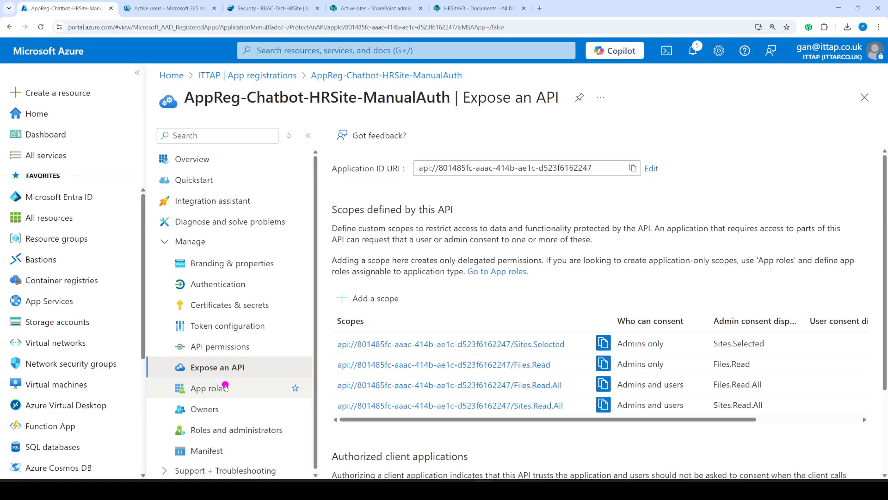
- Browse App roles, Owners, Roles and administrators and Manifest, ending on the Overview with client and tenant IDs
left_click(209, 389)
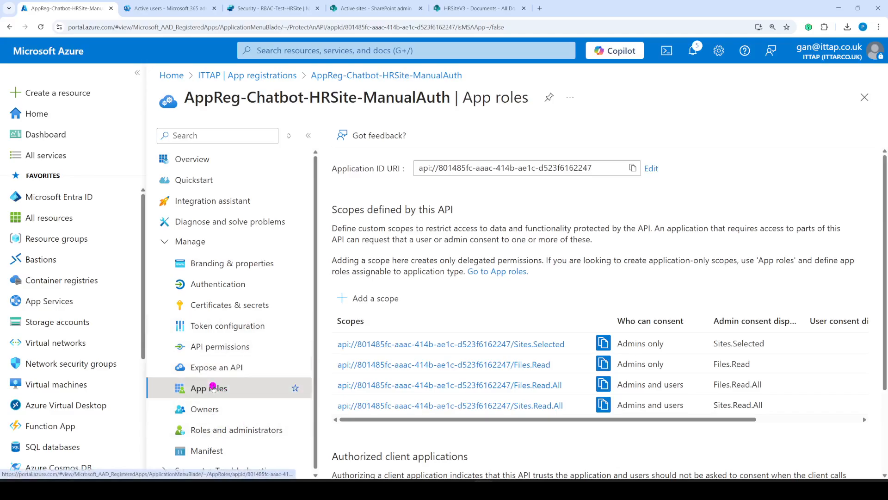
left_click(214, 406)
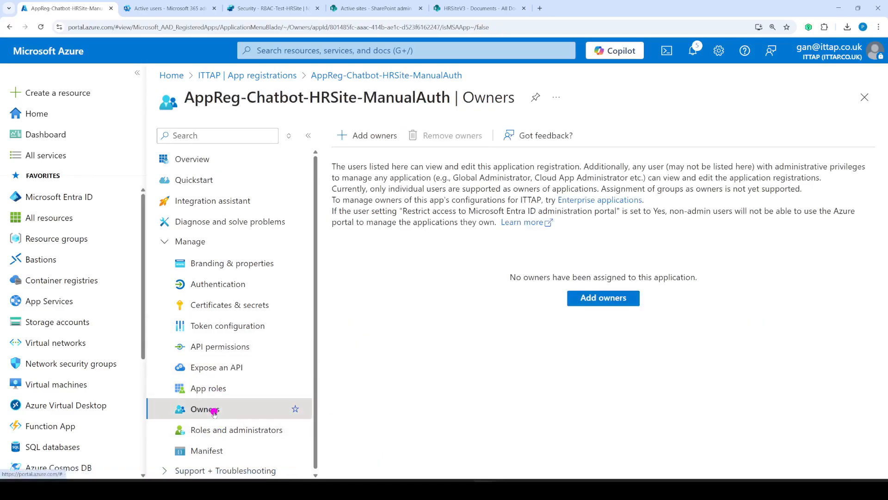
left_click(211, 430)
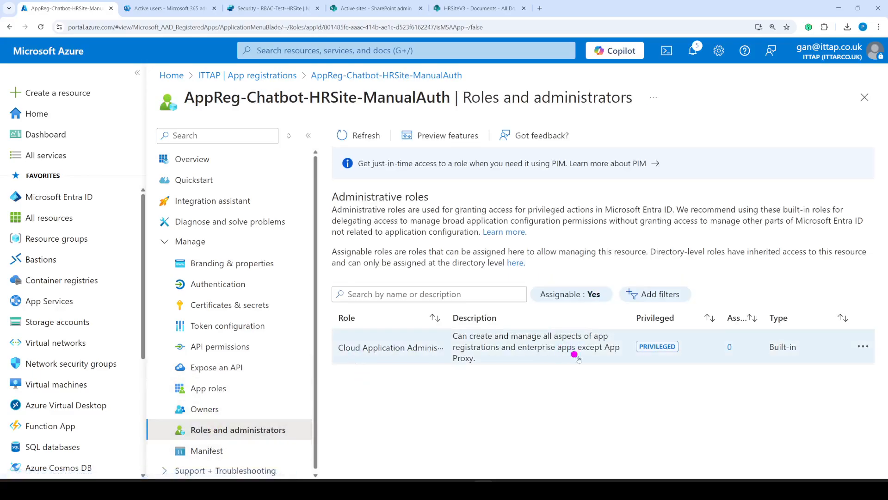
left_click(200, 452)
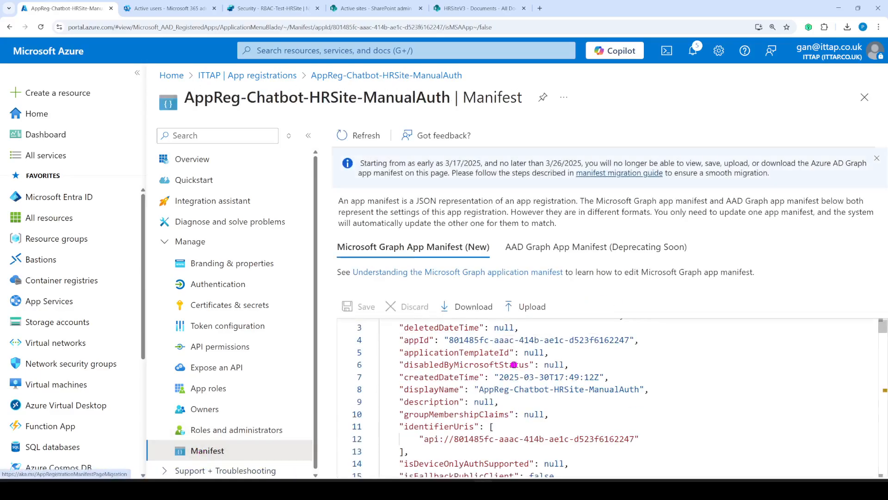
scroll(514, 365, "down", 3)
scroll(571, 359, "up", 4)
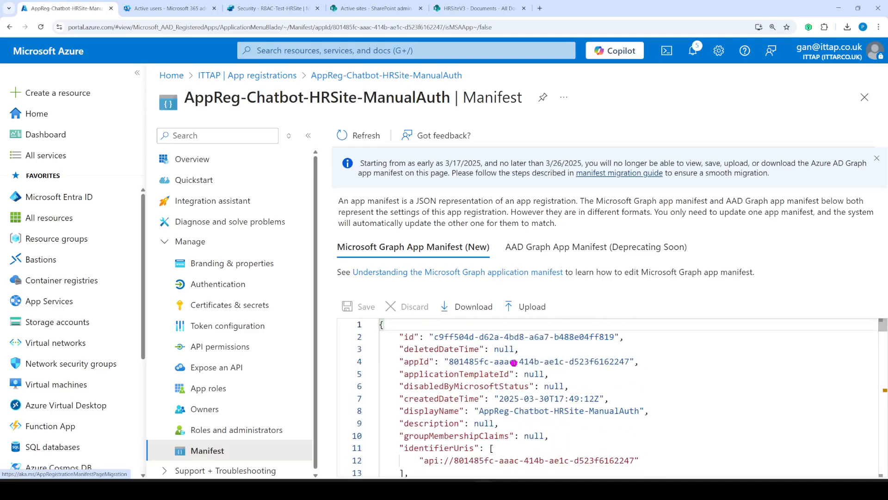
left_click(184, 159)
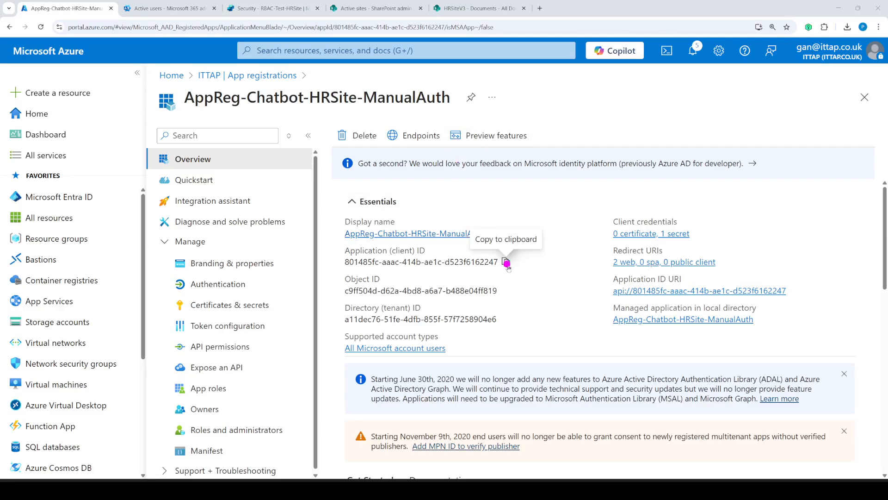
- Paste the copied Application (client) ID into Client ID and the secret into Client secret
left_click(507, 263)
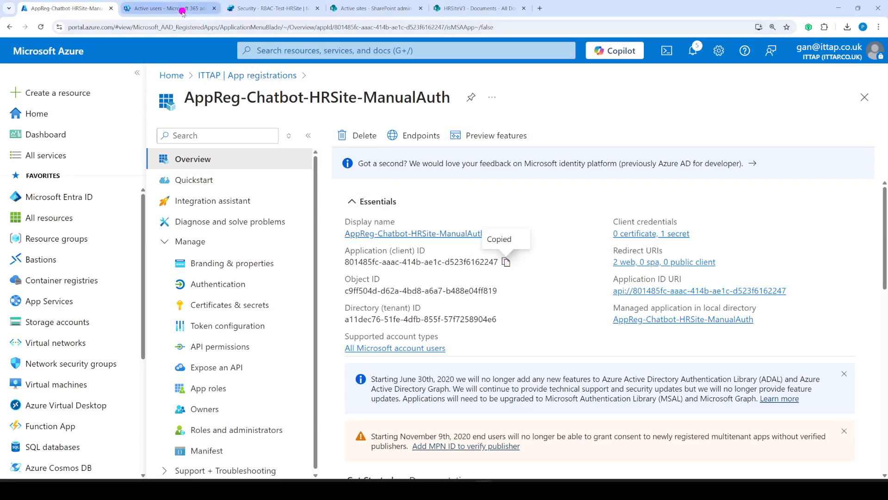
left_click(273, 11)
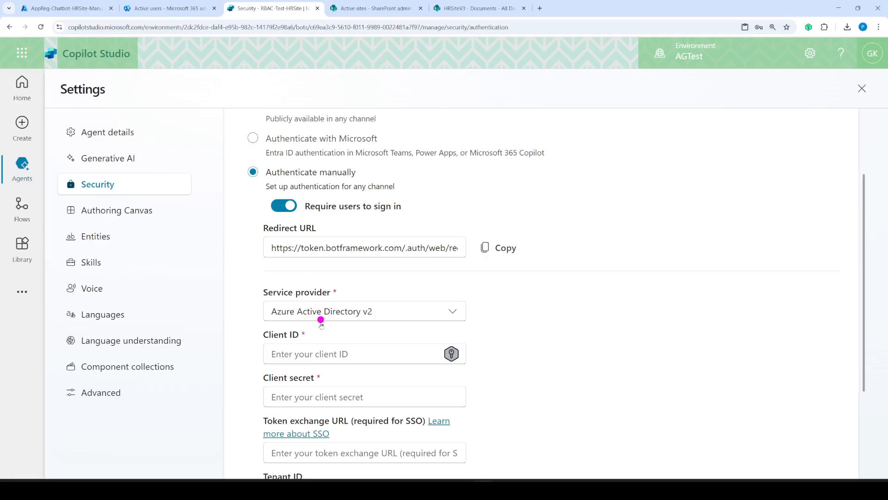
left_click(316, 354)
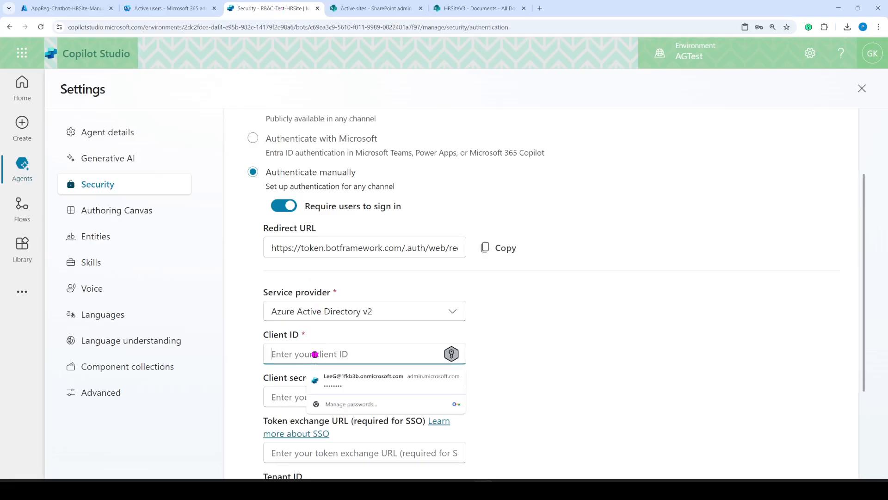
key("ctrl+v")
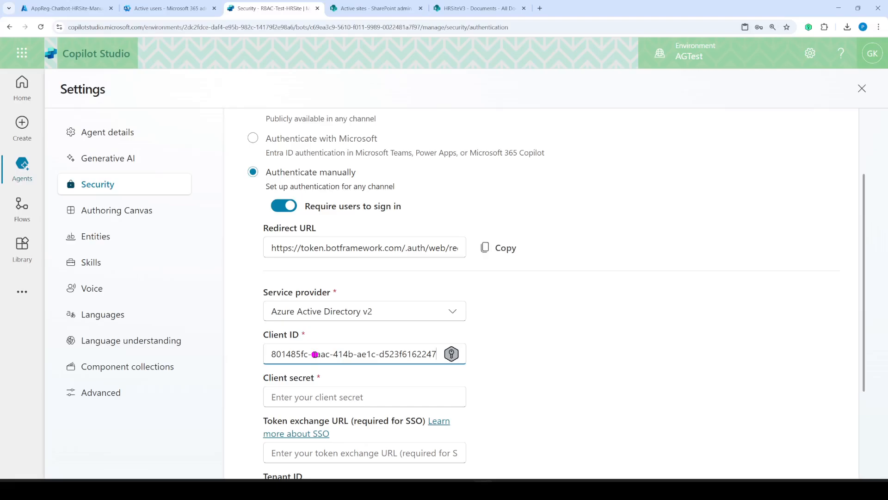
left_click(294, 396)
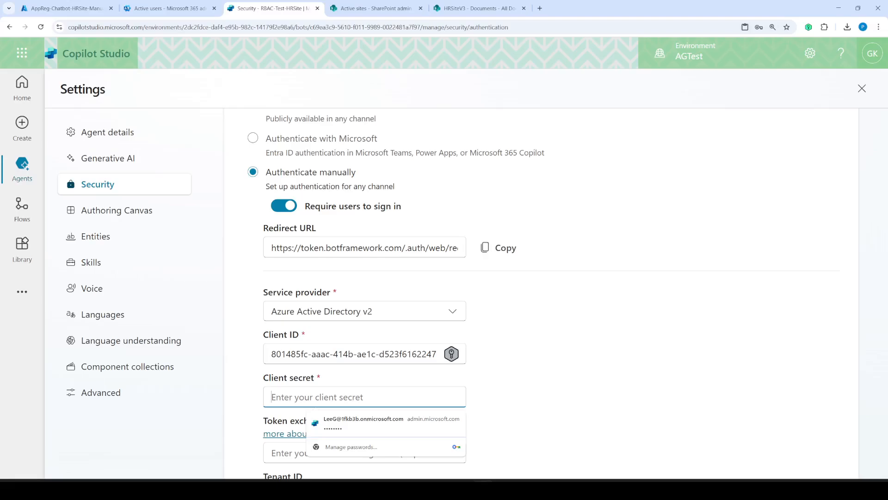
left_click(483, 489)
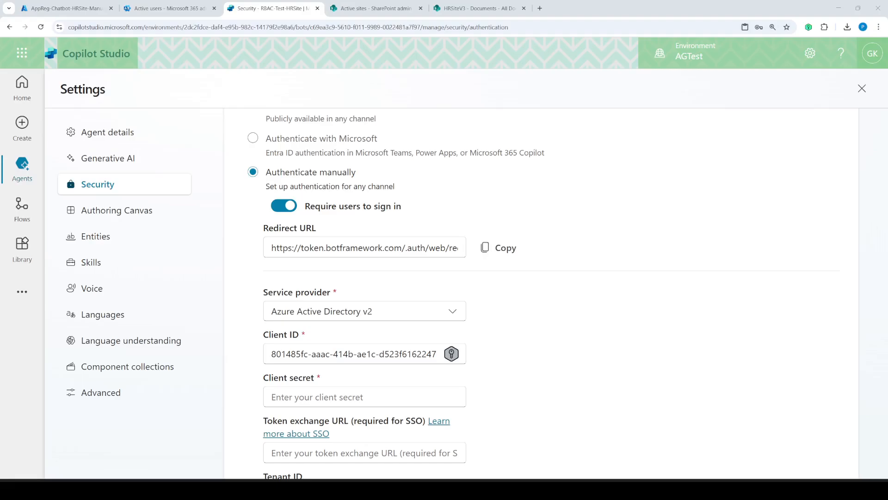
left_click(294, 398)
key("ctrl+v")
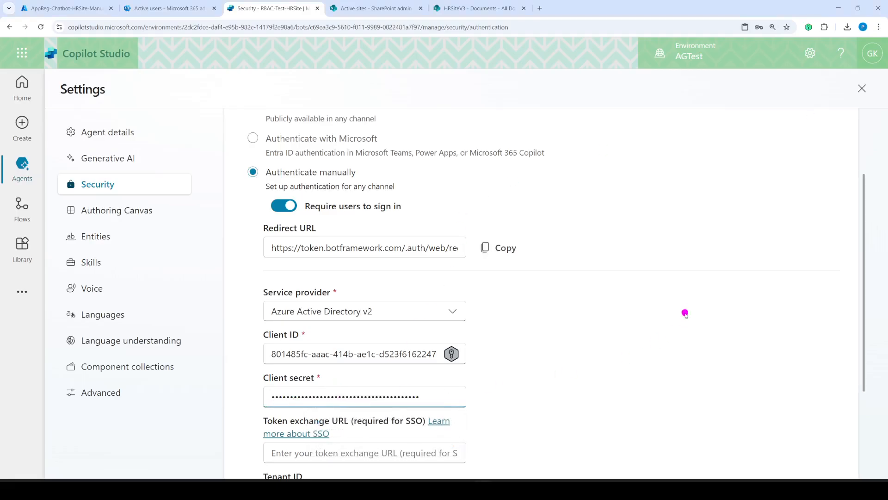
scroll(681, 305, "down", 3)
left_click(353, 420)
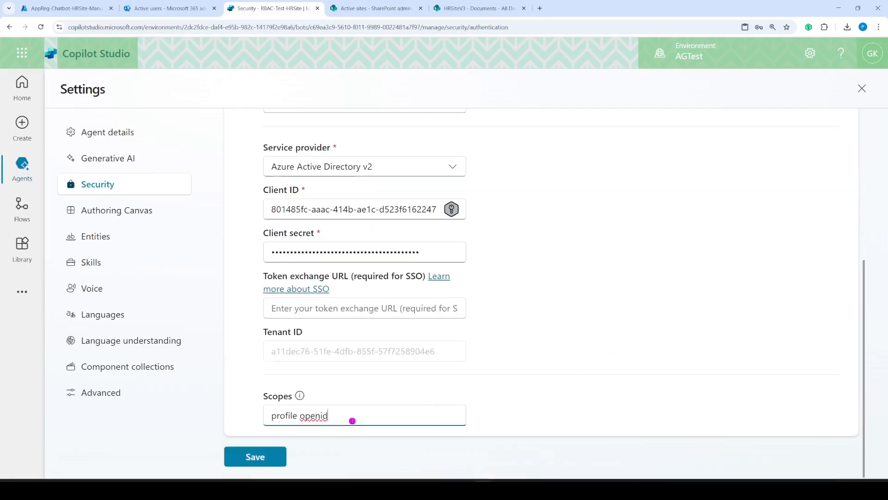
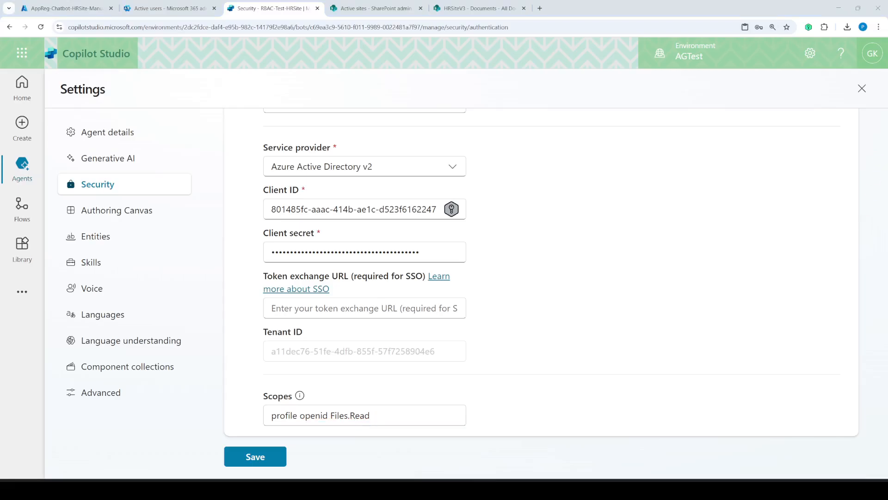
- Replace the scopes with 'profile openid Files.Read Files.Read.All Sites.Read.All User.Read User.Read.All' and review the text
left_click(382, 415)
key("ctrl+a")
type("profile openid Files.Read.All Sites.Read.All User.Read User.Read.All")
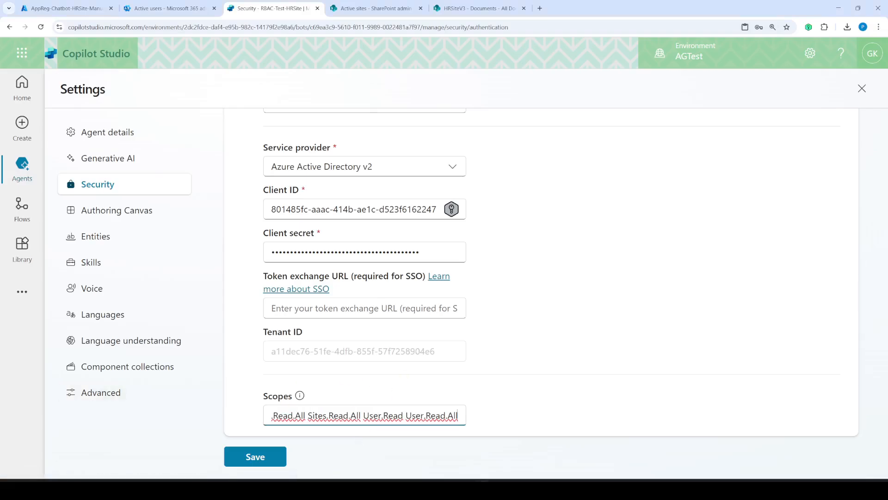
key("Home")
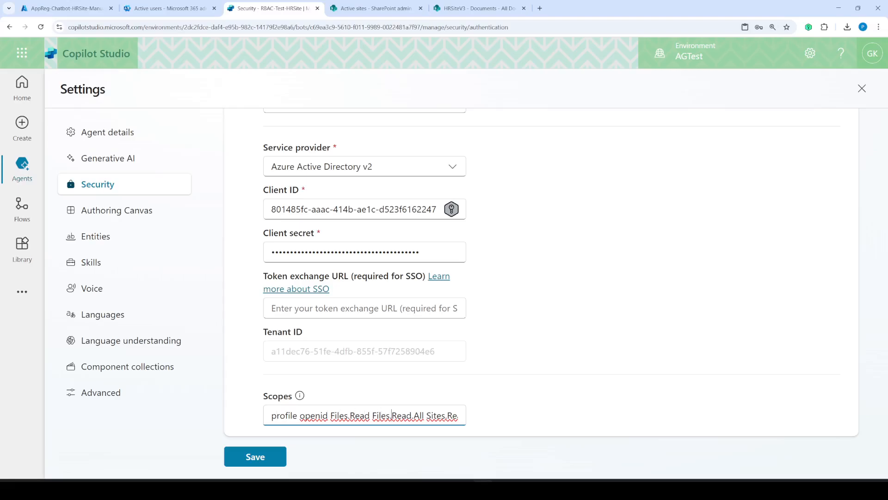
key("Right")
key("Right")
key("Right")
key("Right")
key("Right")
key("Right")
key("Right")
key("Right")
key("Right")
key("Right")
key("Right")
key("Right")
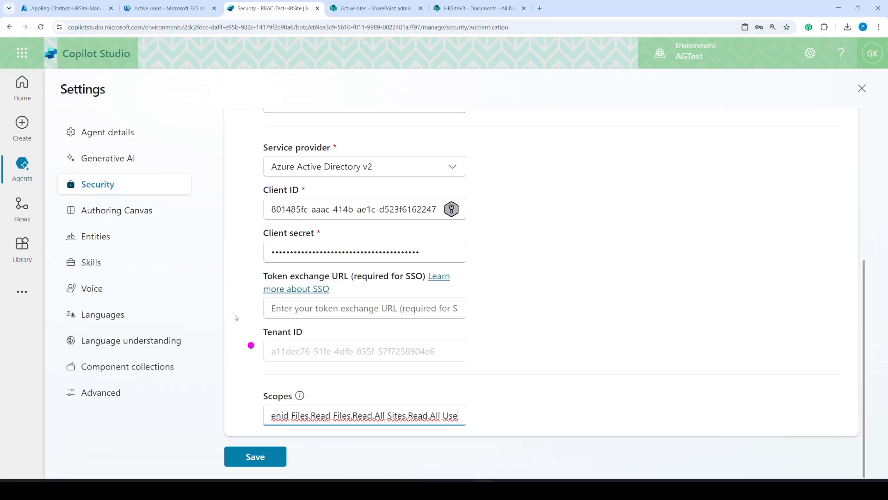
- Check the Microsoft Graph API permissions granted to the app registration in Azure portal
left_click(67, 8)
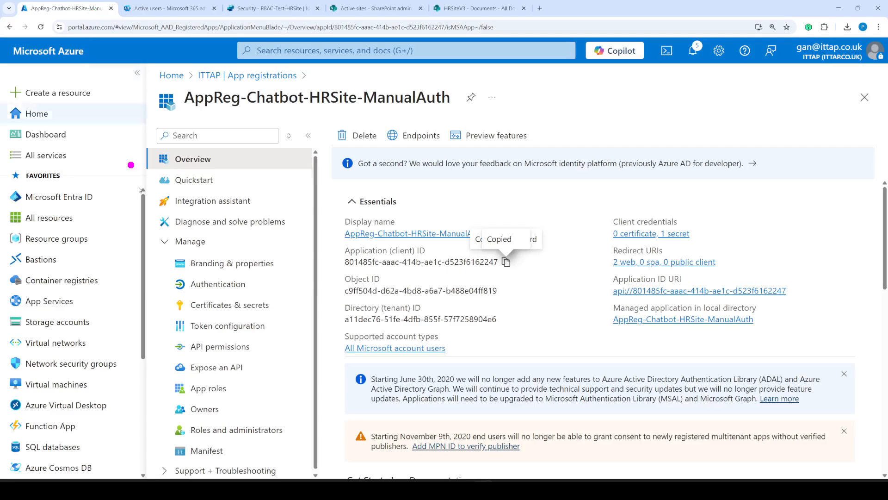
left_click(222, 346)
scroll(418, 327, "down", 3)
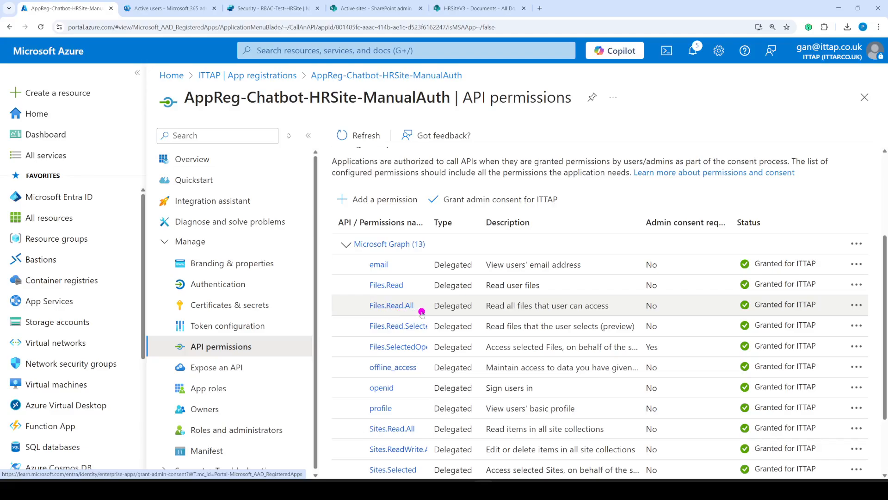
scroll(421, 313, "down", 2)
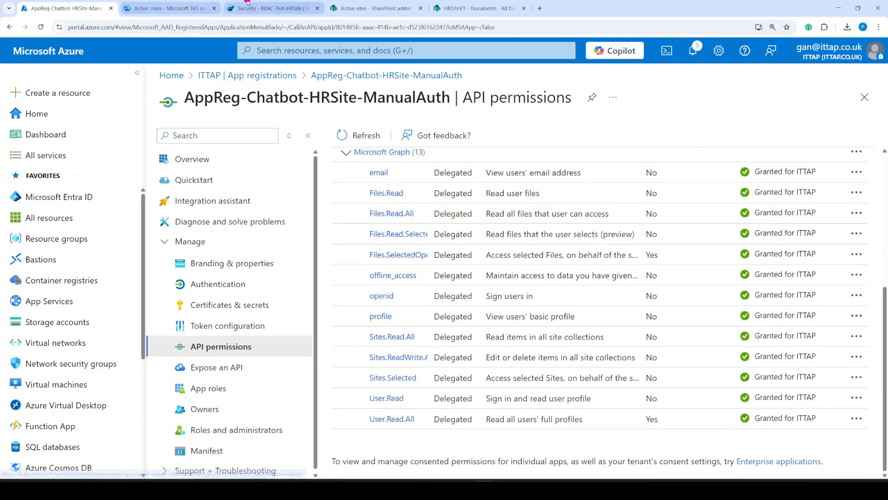
left_click(271, 8)
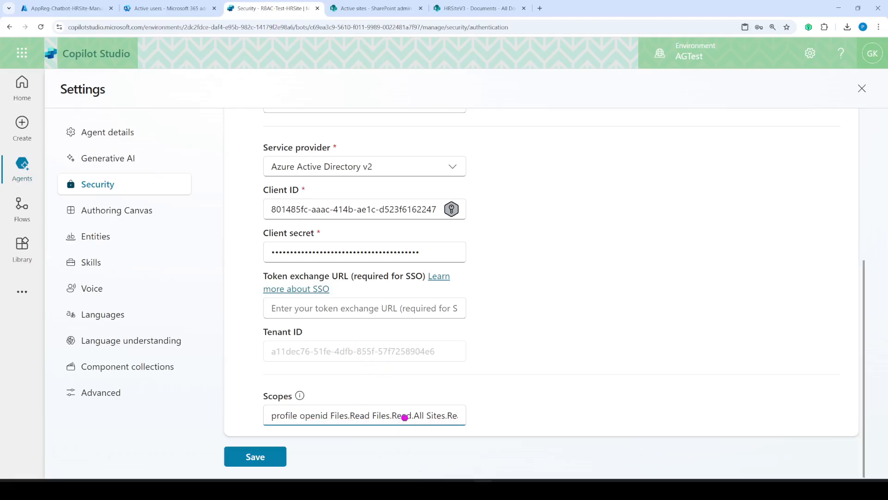
- Save the manual authentication settings with the seven-scope list and confirm the save
left_click_drag(403, 416, 486, 414)
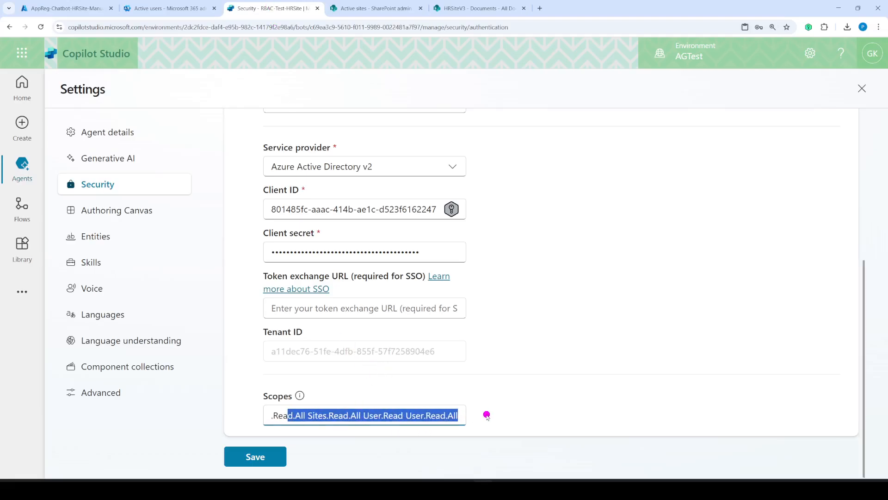
left_click(248, 457)
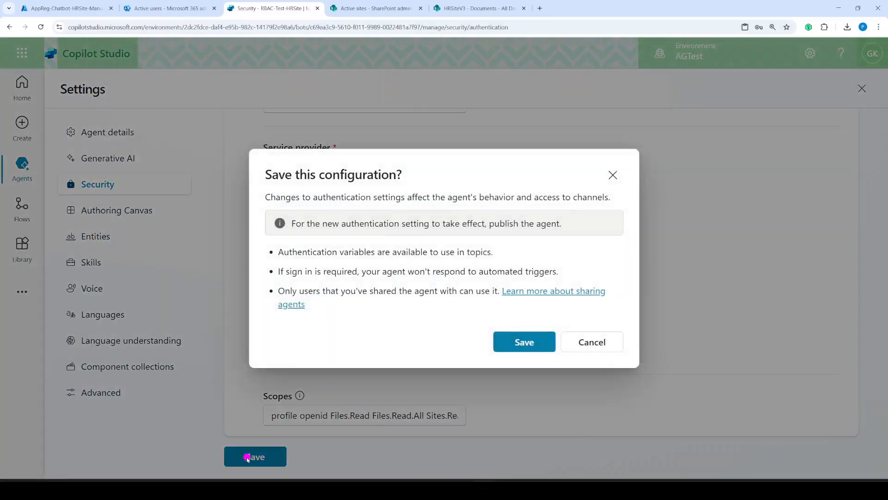
left_click(520, 342)
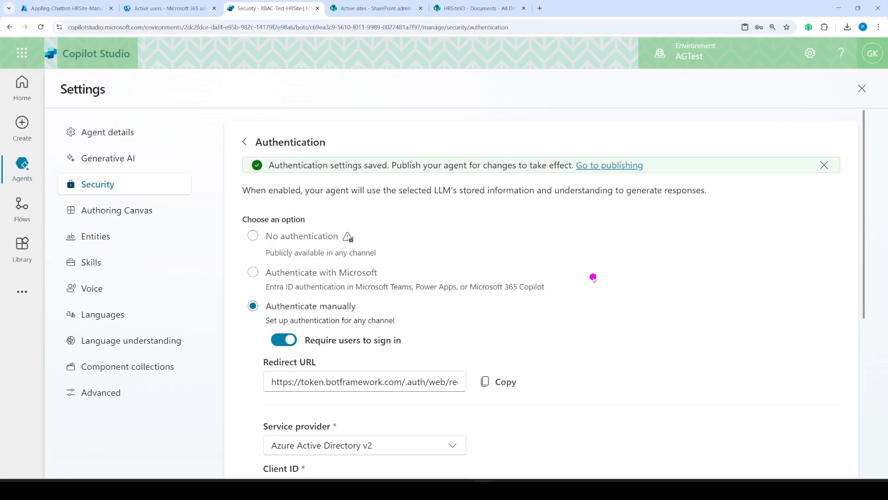
- Scroll through the saved Authentication settings to review the configuration
scroll(519, 392, "down", 5)
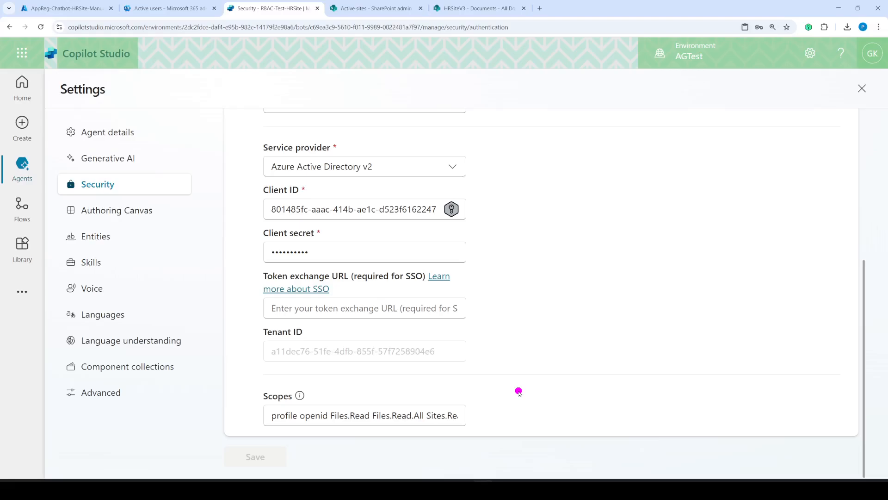
scroll(518, 392, "up", 5)
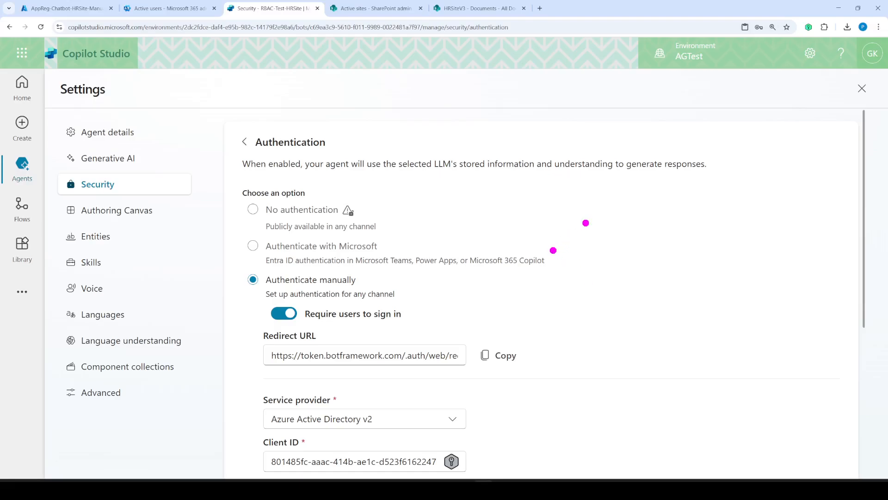
mouse_move(604, 219)
left_mouse_down()
mouse_move(634, 218)
mouse_move(612, 246)
mouse_move(615, 218)
left_mouse_up()
mouse_move(679, 198)
left_mouse_down()
mouse_move(716, 214)
mouse_move(679, 196)
mouse_move(643, 226)
mouse_move(667, 218)
left_mouse_up()
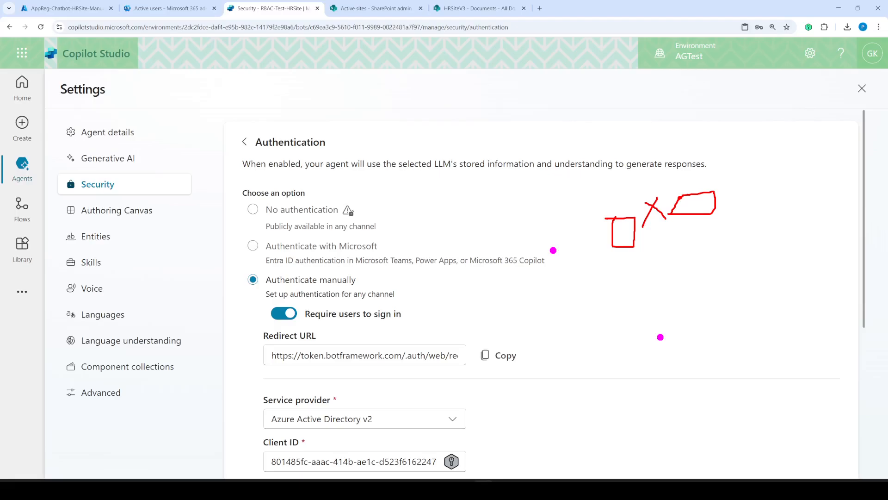
key("Escape")
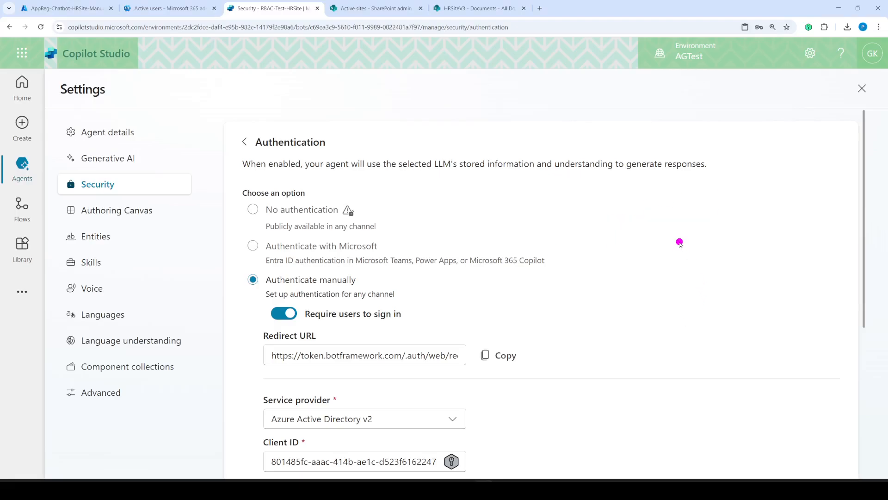
scroll(679, 241, "down", 5)
scroll(680, 241, "up", 5)
scroll(571, 256, "down", 3)
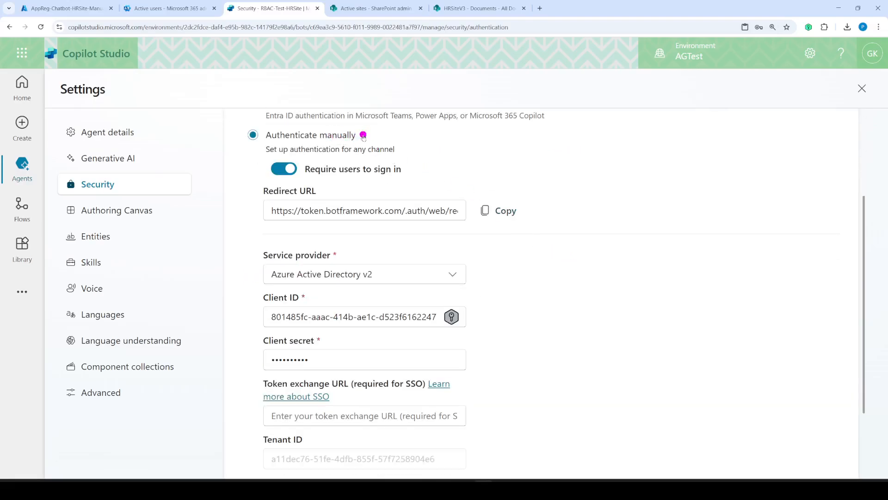
scroll(594, 240, "down", 2)
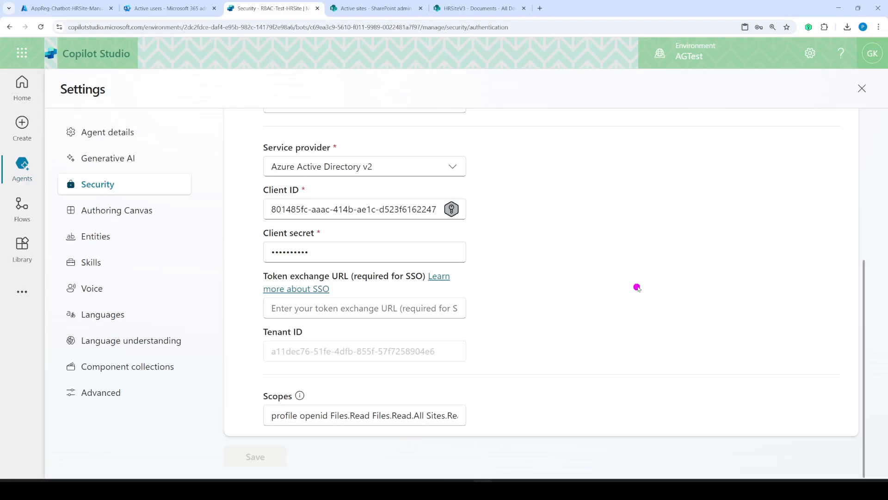
scroll(639, 289, "up", 5)
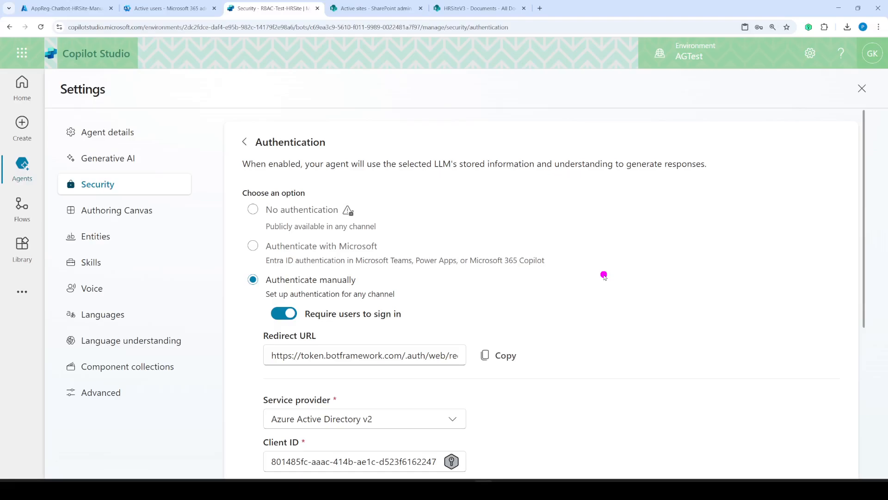
- Point out details in the authentication settings, then close Settings to return to the agent
key("ctrl+2")
mouse_move(644, 236)
left_mouse_down()
mouse_move(643, 257)
mouse_move(648, 235)
mouse_move(666, 252)
mouse_move(692, 249)
left_mouse_up()
mouse_move(651, 277)
left_mouse_down()
mouse_move(648, 296)
mouse_move(658, 278)
mouse_move(697, 292)
left_mouse_up()
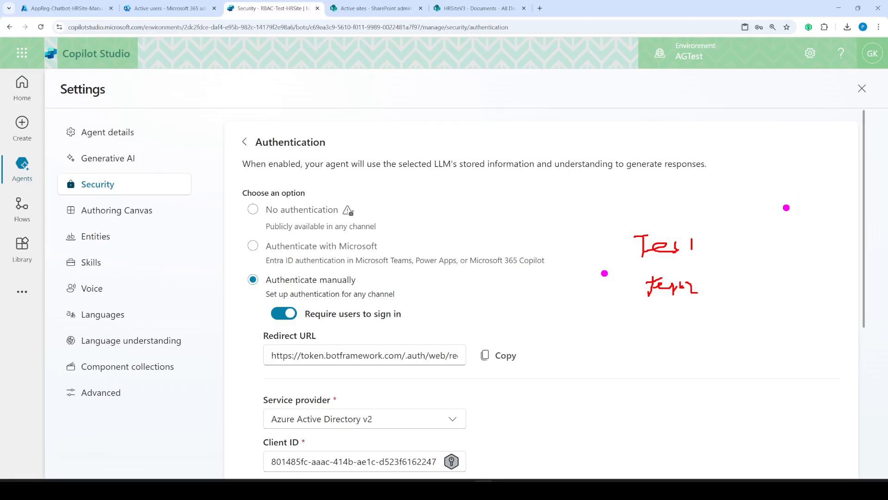
mouse_move(674, 218)
left_mouse_down()
mouse_move(729, 307)
mouse_move(672, 314)
left_mouse_up()
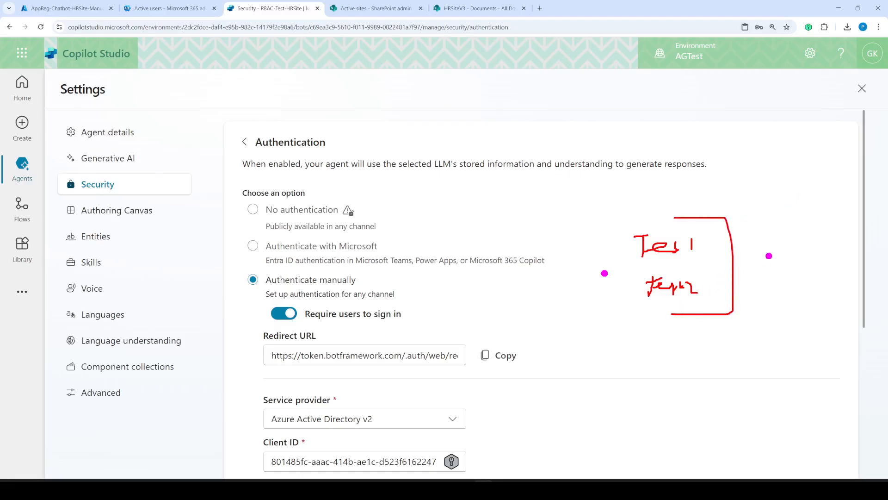
left_click(863, 89)
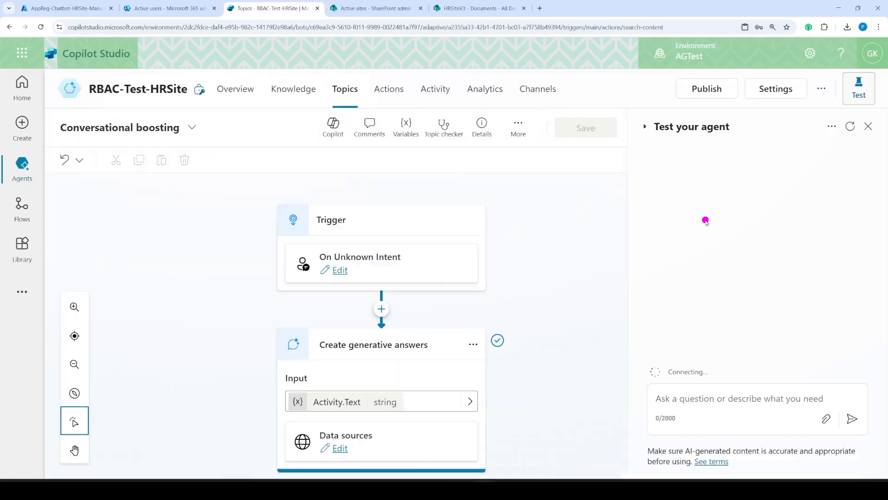
- In the agent's Share dialog, add user test1 as viewer, then remove it again
left_click(821, 89)
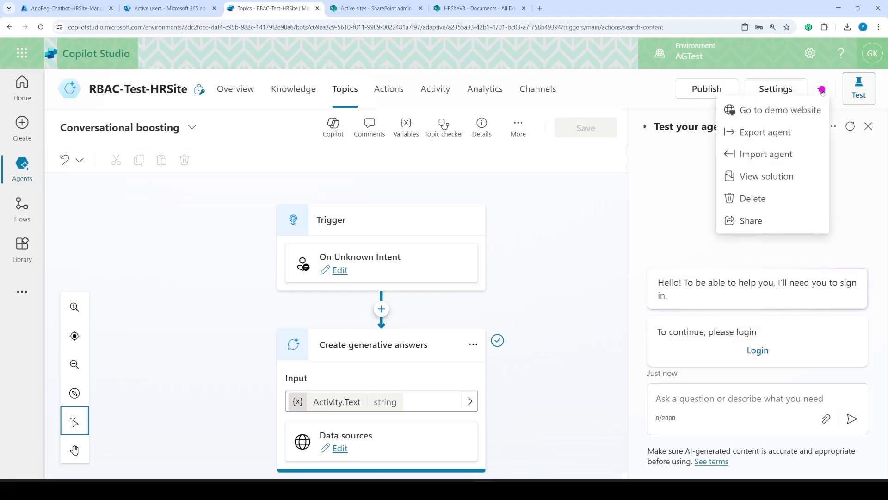
left_click(750, 220)
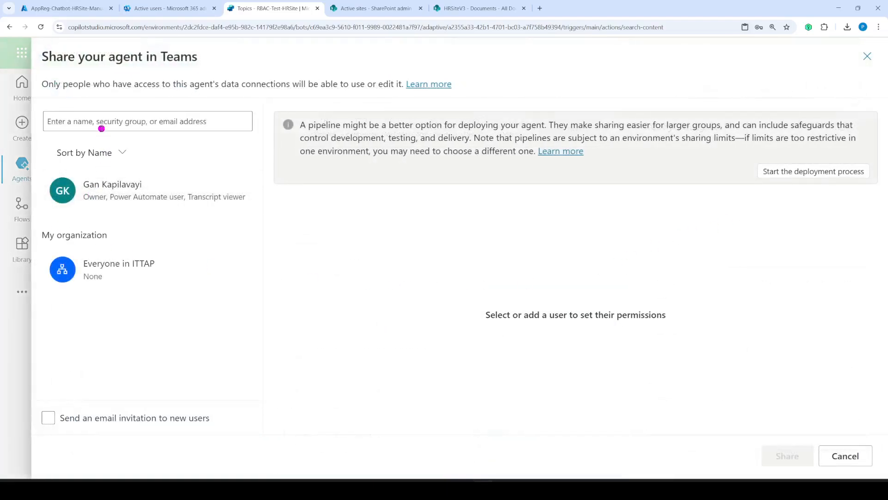
left_click(103, 123)
type("test1")
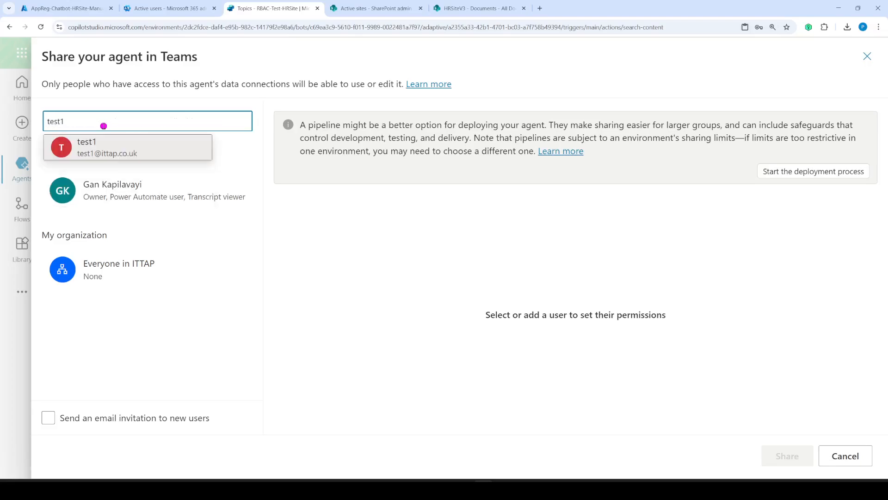
left_click(114, 148)
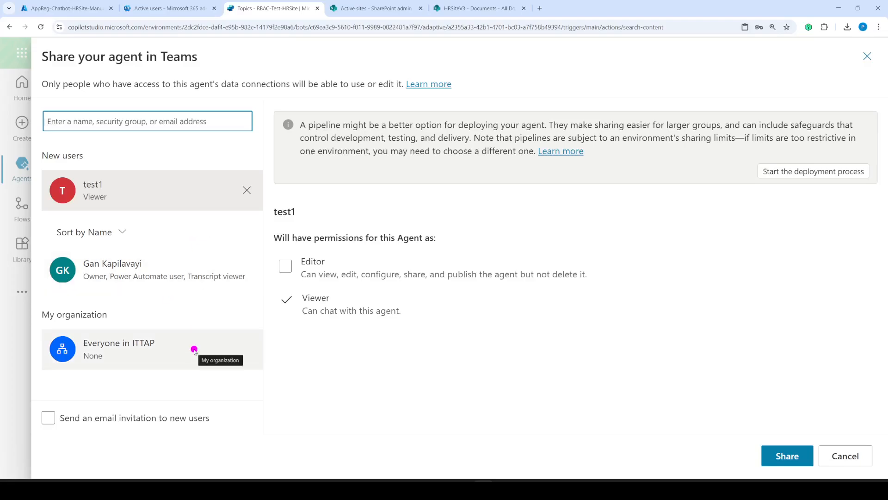
left_click(246, 190)
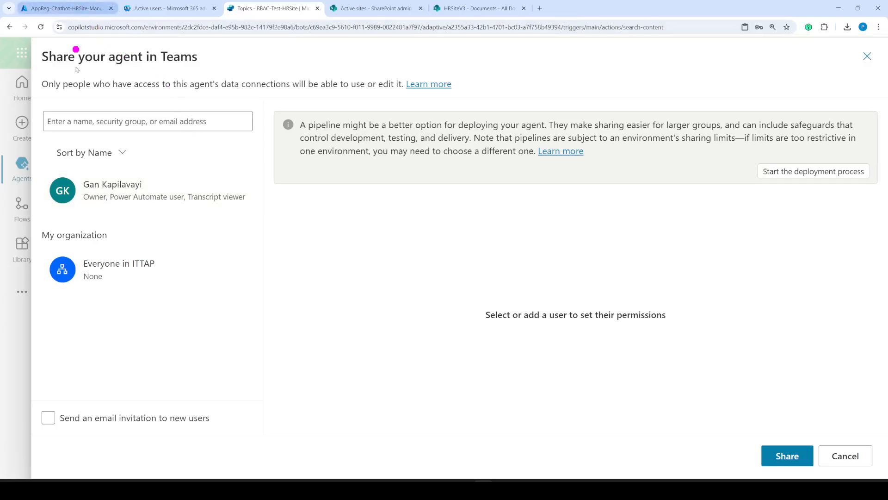
left_click(60, 11)
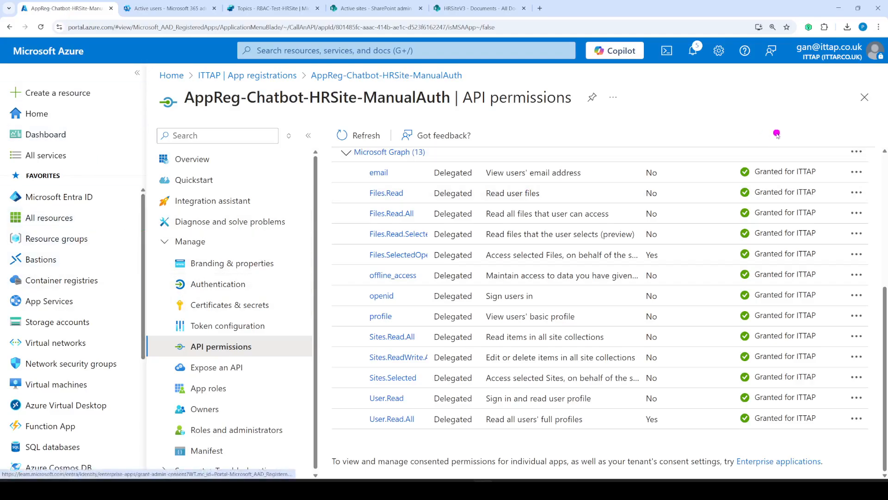
- Navigate from the app registration to Groups in Microsoft Entra ID
left_click(864, 97)
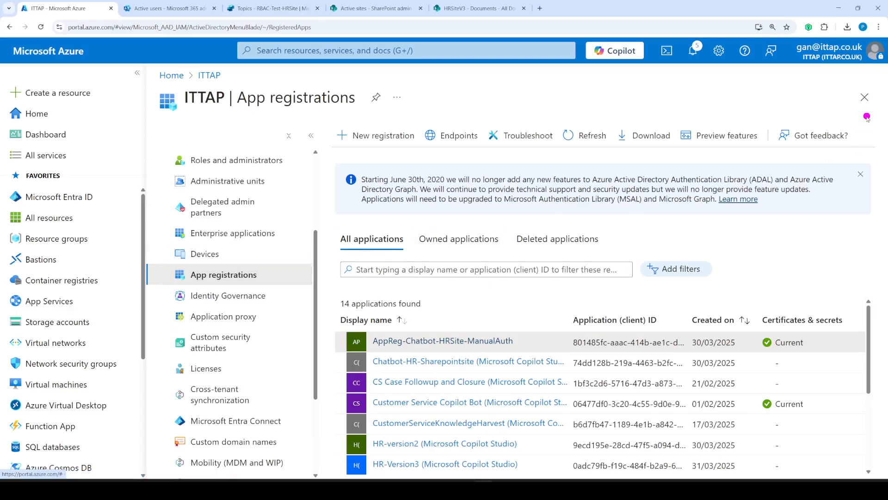
left_click(864, 96)
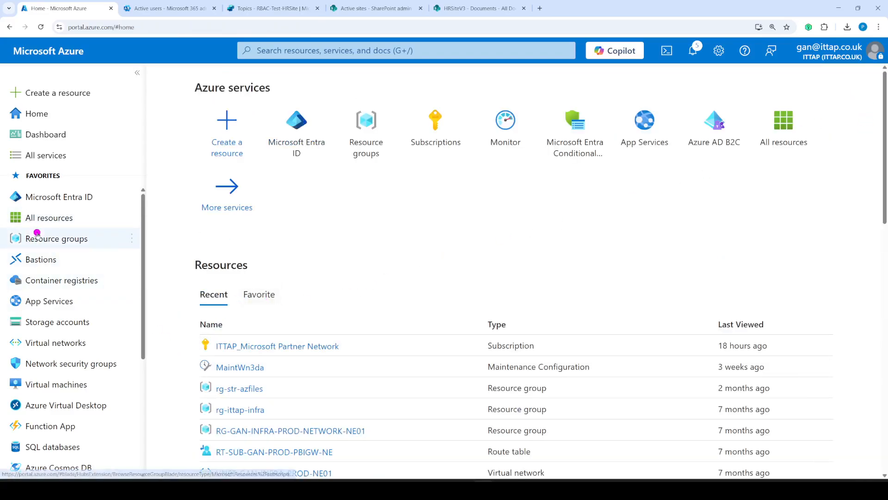
left_click(54, 195)
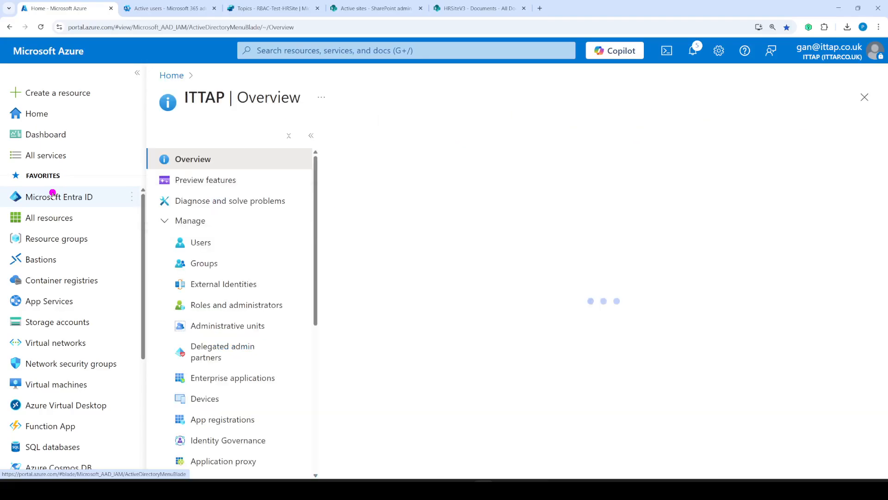
left_click(222, 263)
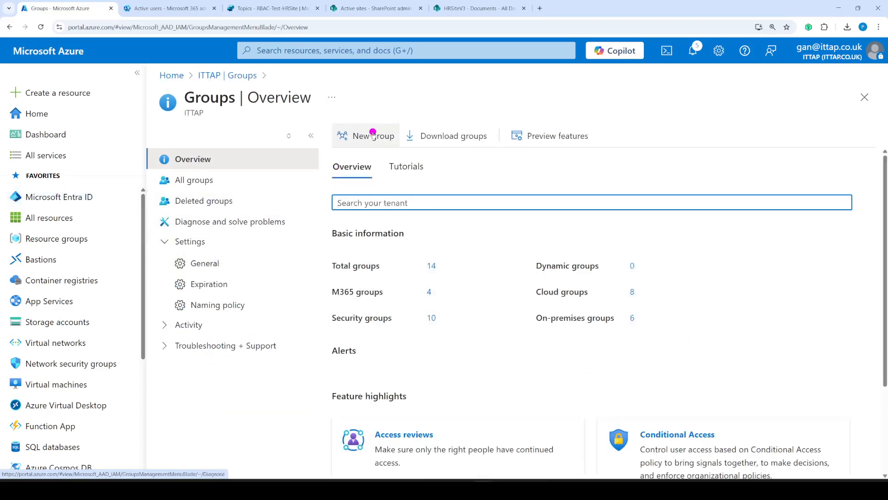
- Start a new Security group named RABC-Test-V2 with RABC-Test-V2 as its description
left_click(372, 135)
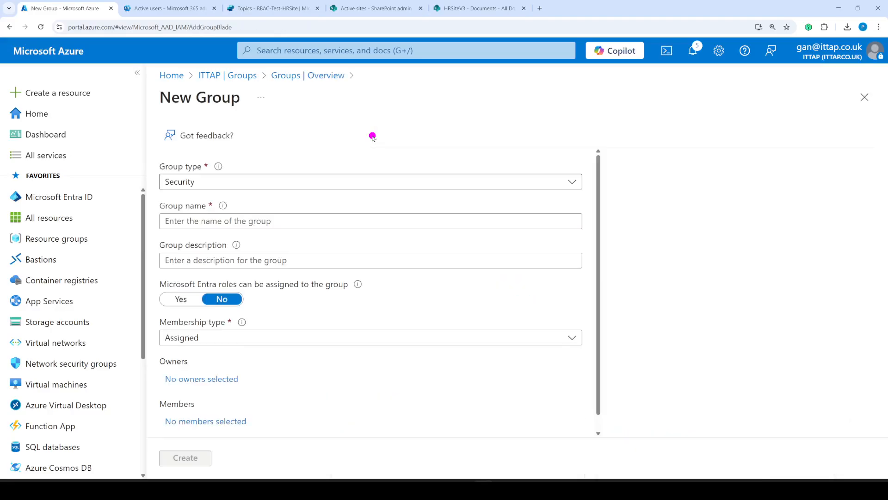
left_click(212, 176)
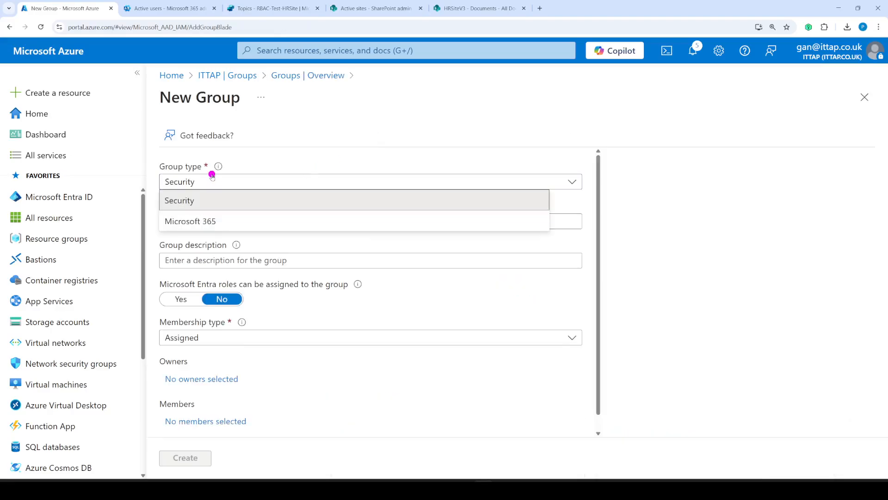
left_click(200, 199)
left_click(193, 222)
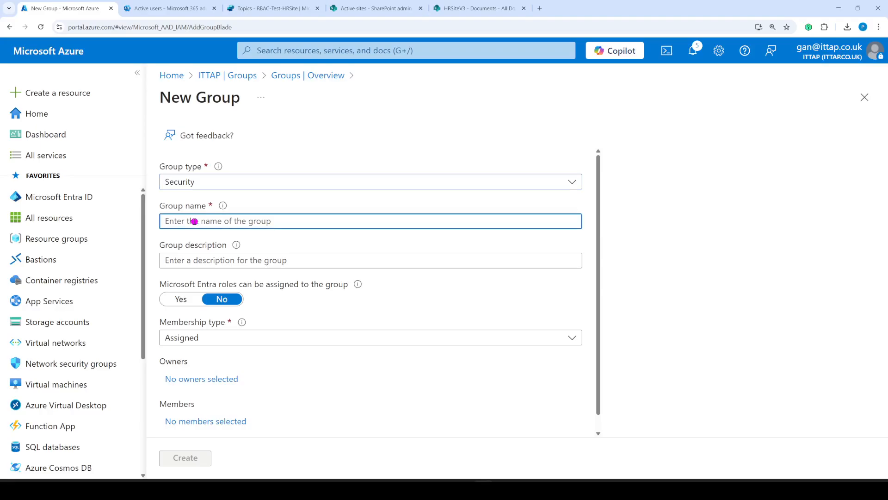
type("RABC-")
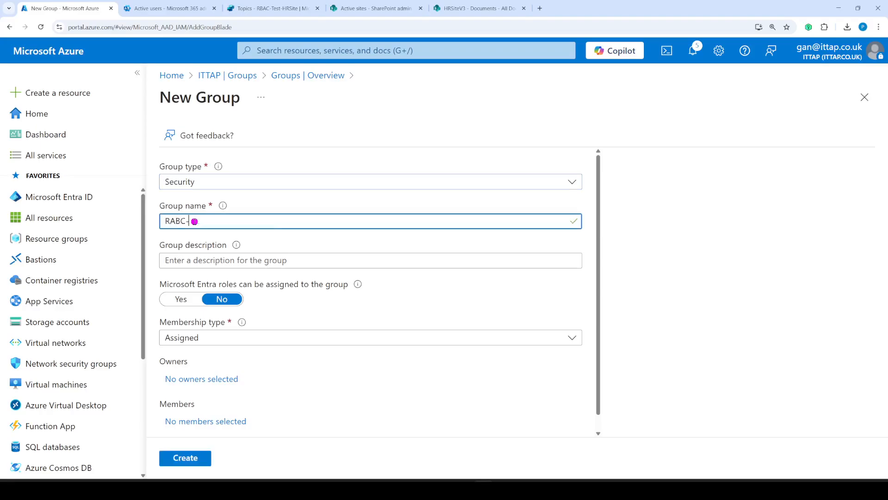
type("Test-V2")
left_click_drag(236, 224, 150, 217)
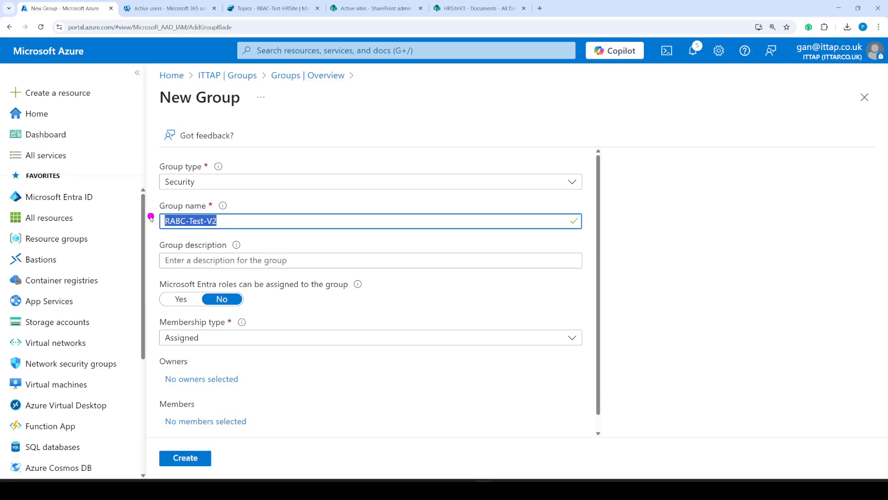
key("ctrl+c")
left_click(210, 261)
key("ctrl+v")
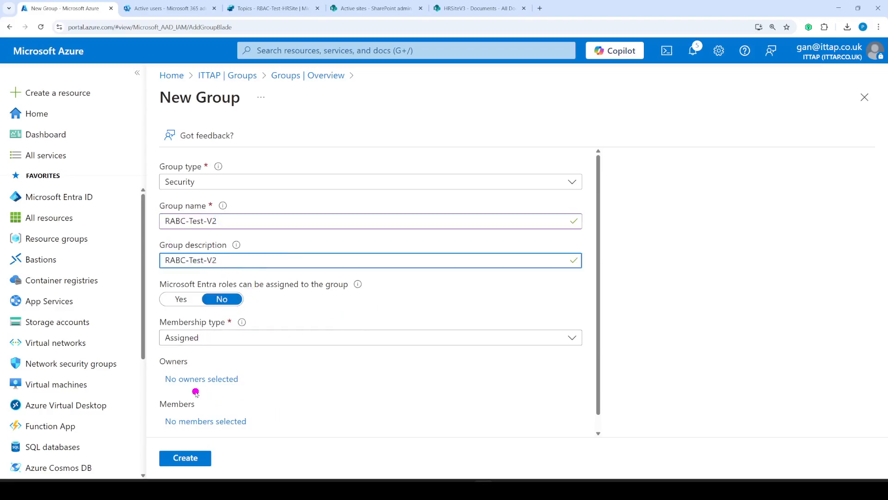
- Add the test1 user as the group's member and the admin account as owner
left_click(184, 420)
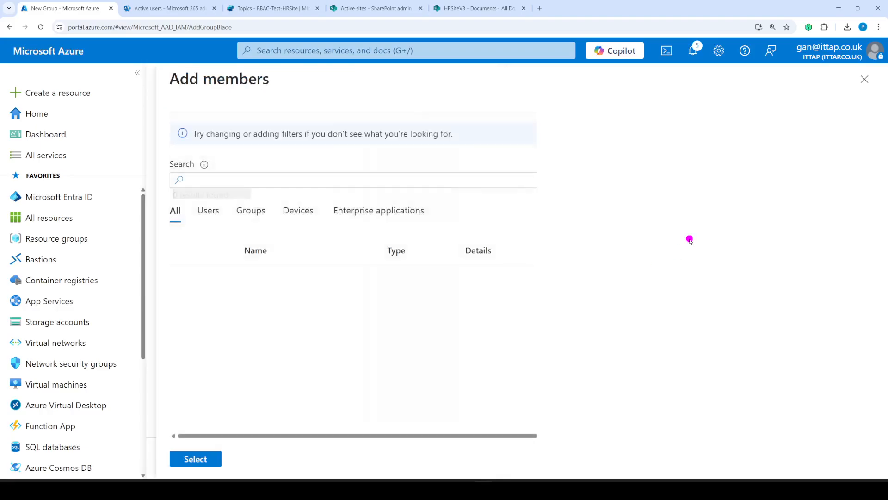
left_click(219, 176)
type("test1")
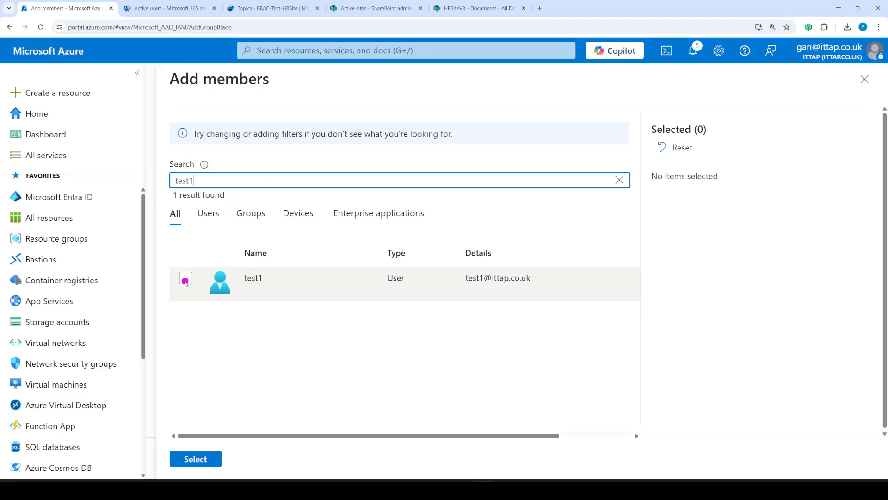
left_click(183, 296)
left_click(197, 460)
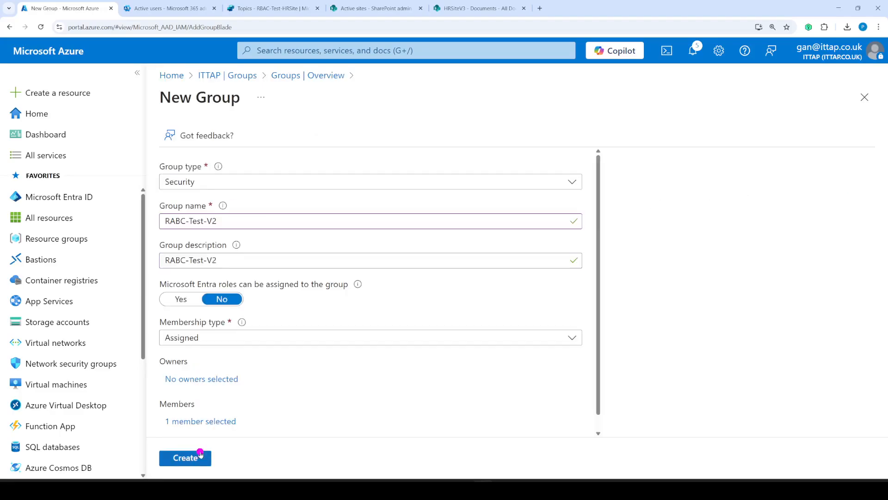
left_click(197, 378)
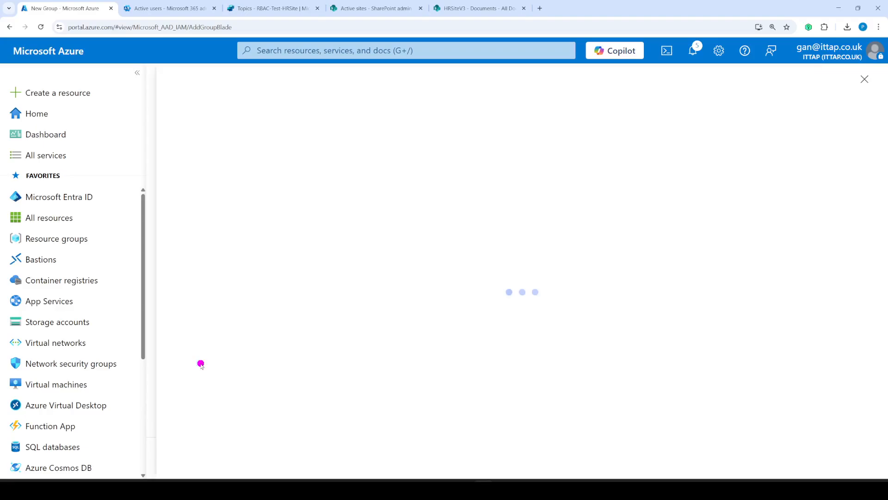
left_click(268, 182)
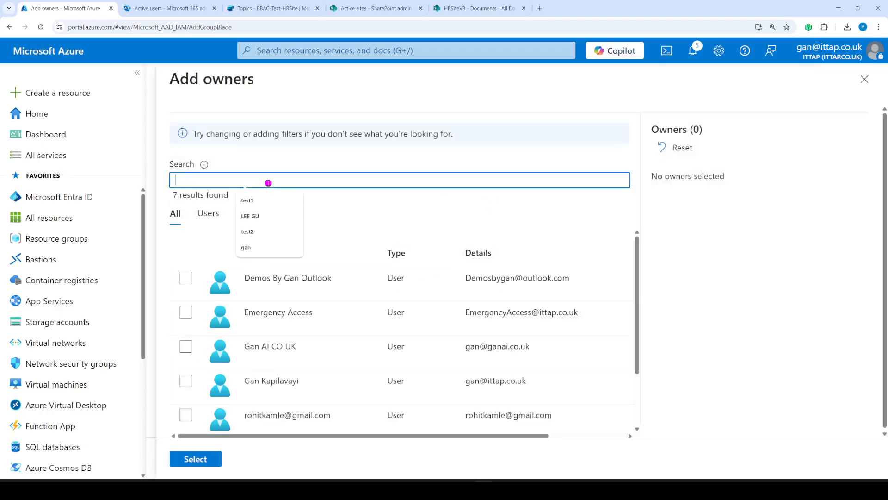
type("gan")
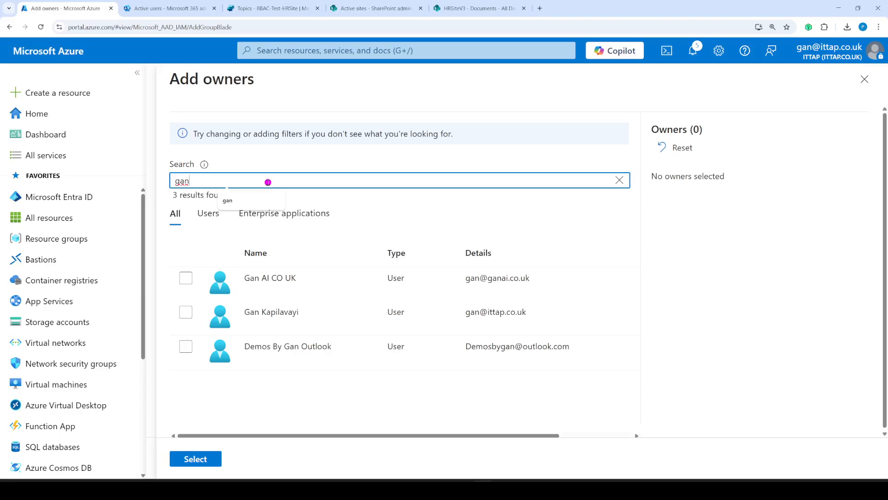
left_click(186, 312)
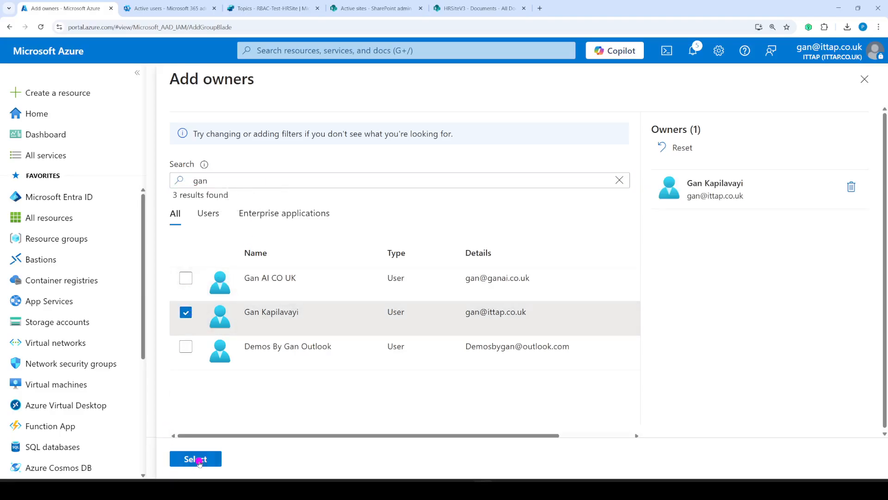
left_click(195, 459)
- Create the group, then open RABC-Test-V2 from All groups and select its name
left_click(199, 459)
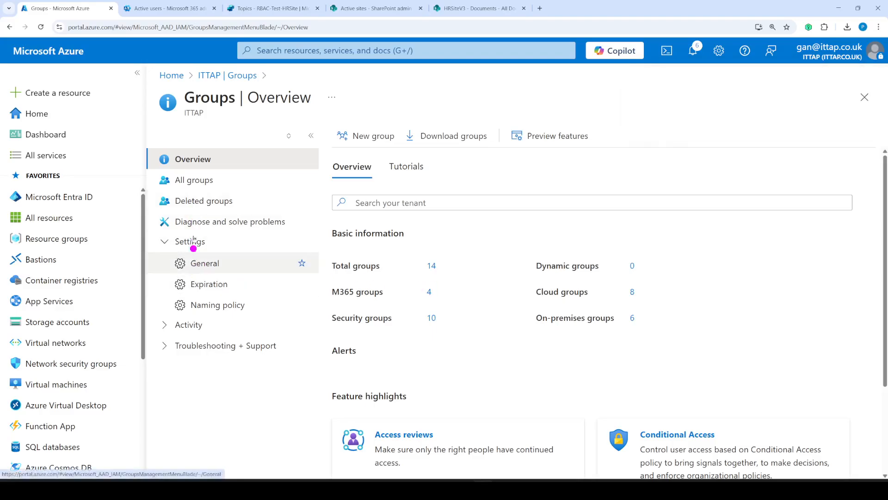
left_click(433, 267)
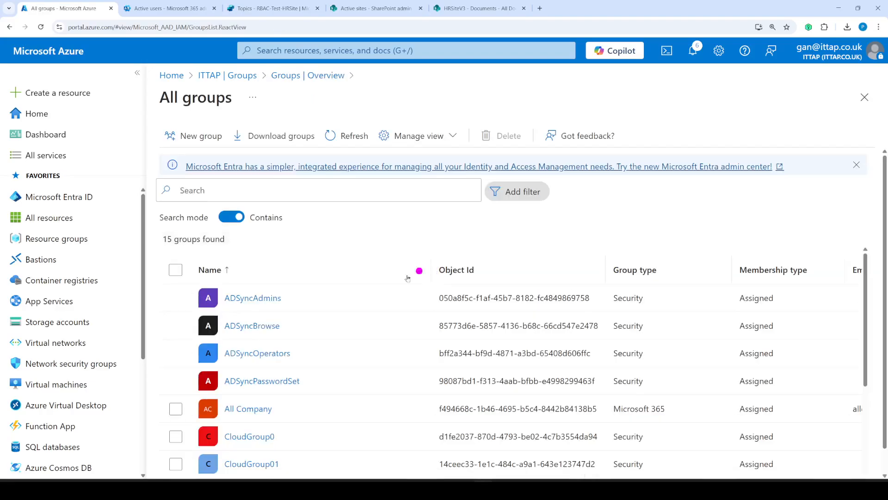
scroll(324, 352, "down", 5)
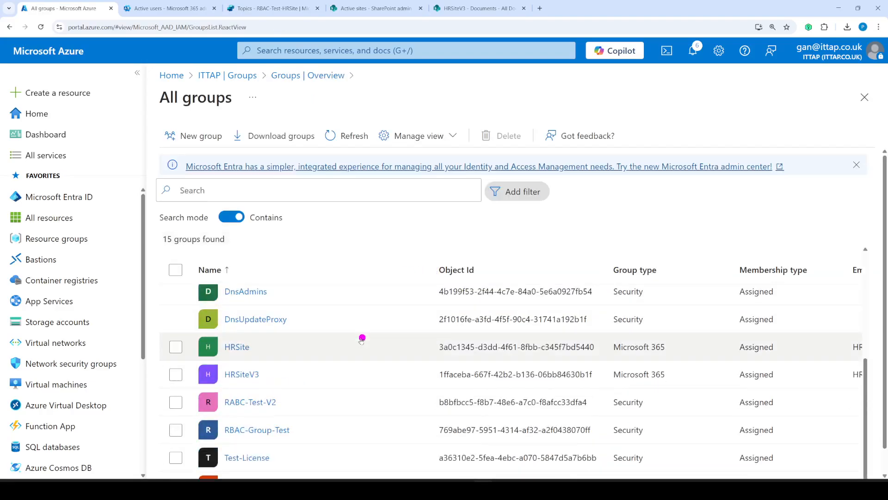
left_click(242, 404)
left_click(242, 405)
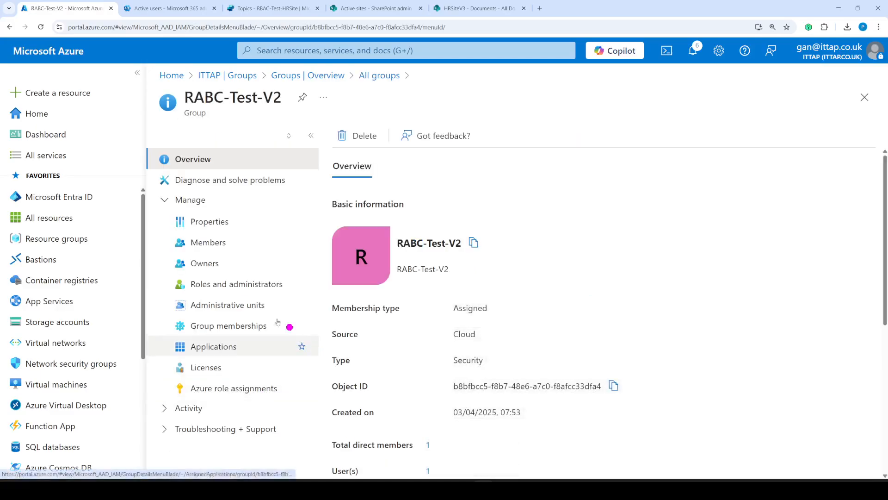
left_click_drag(284, 101, 185, 101)
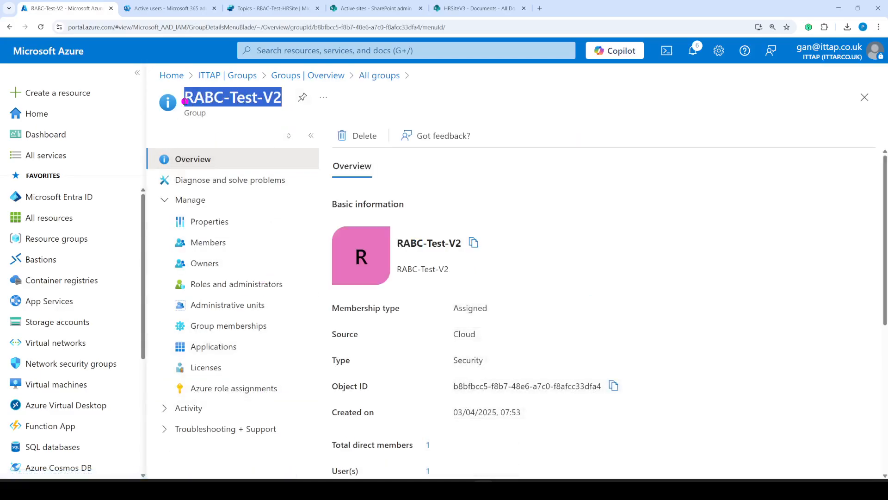
- Paste RABC-Test-V2 into the Share dialog, add the group as Viewer, share, and close
left_click(256, 8)
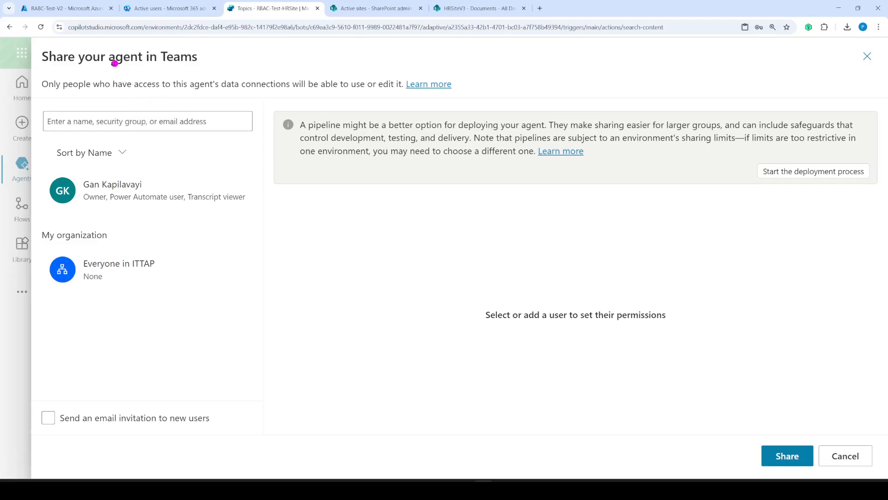
left_click(95, 121)
key("ctrl+v")
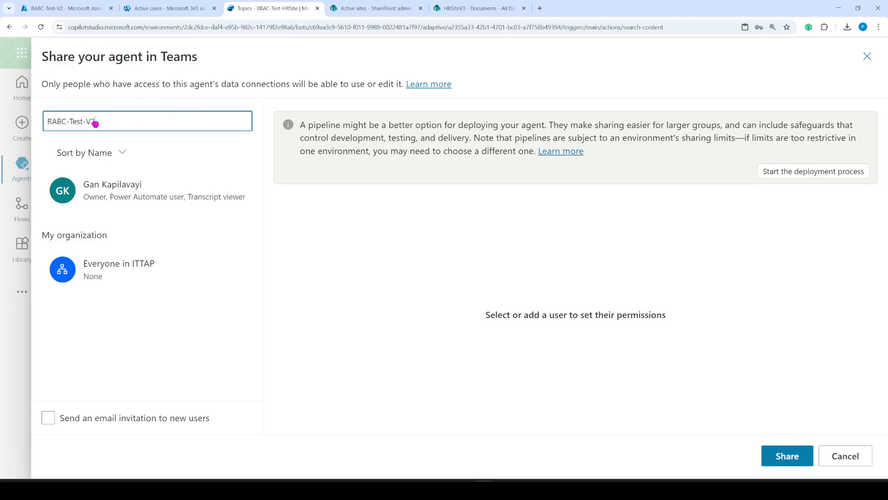
left_click(108, 148)
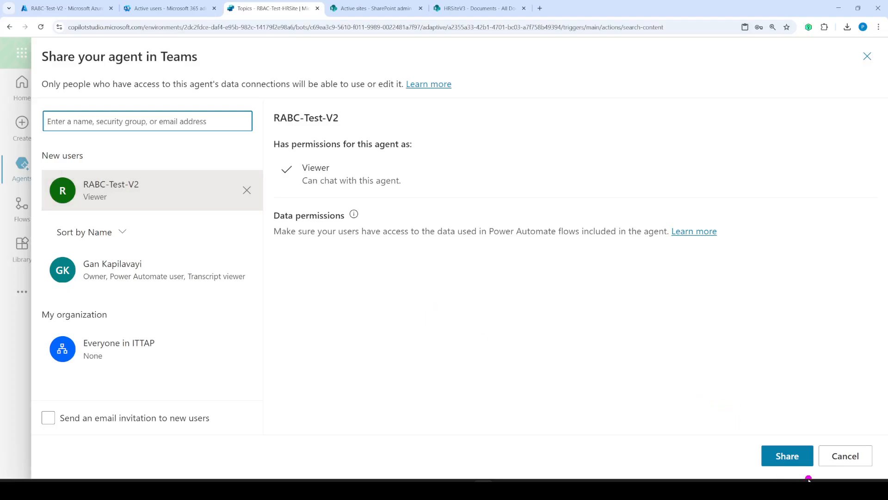
left_click(799, 456)
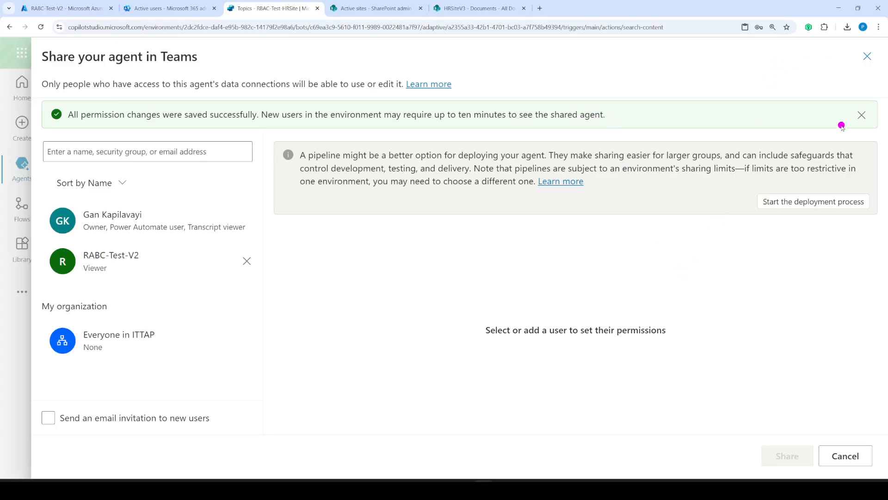
left_click(867, 56)
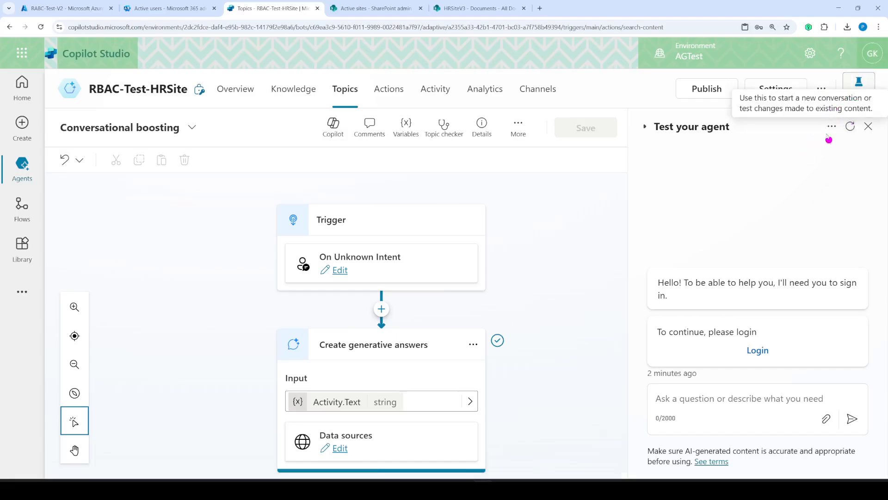
- Verify manual authentication under Settings > Security > Authentication, then close Settings and choose Publish
left_click(822, 90)
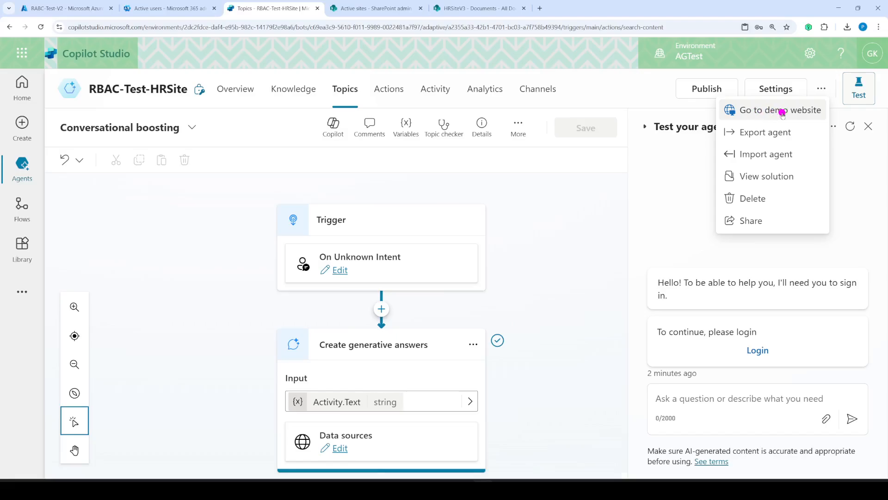
left_click(775, 89)
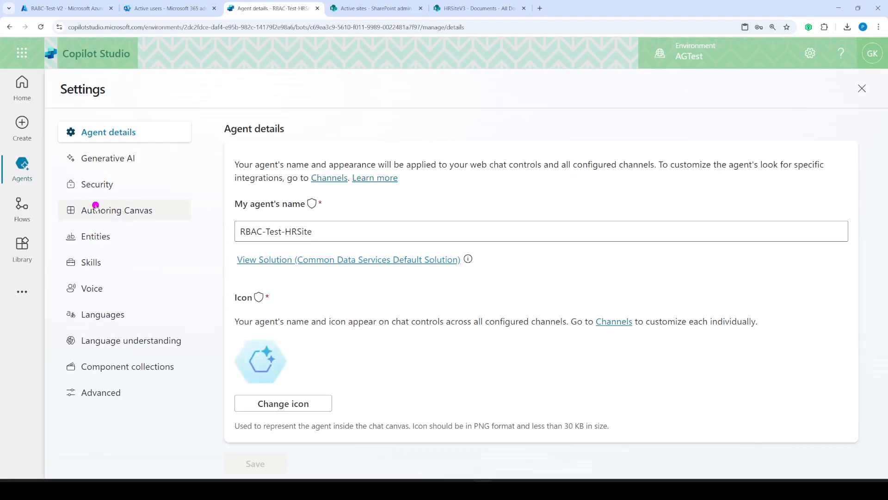
left_click(104, 184)
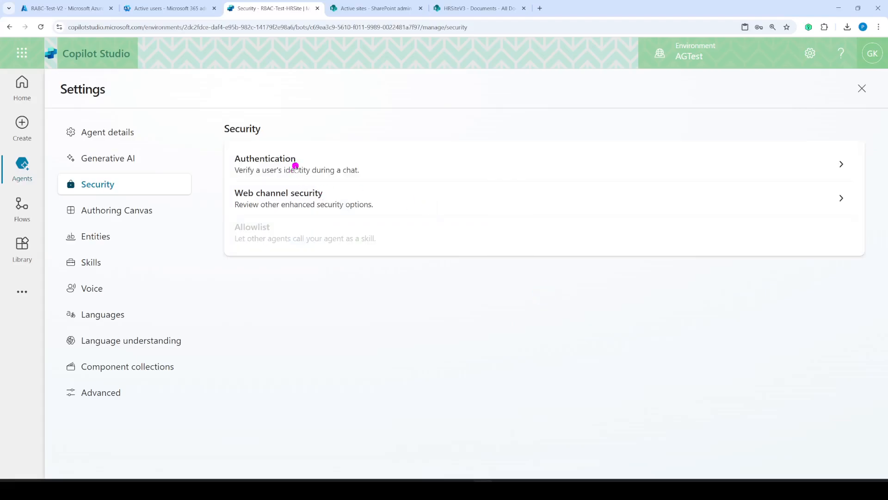
left_click(296, 166)
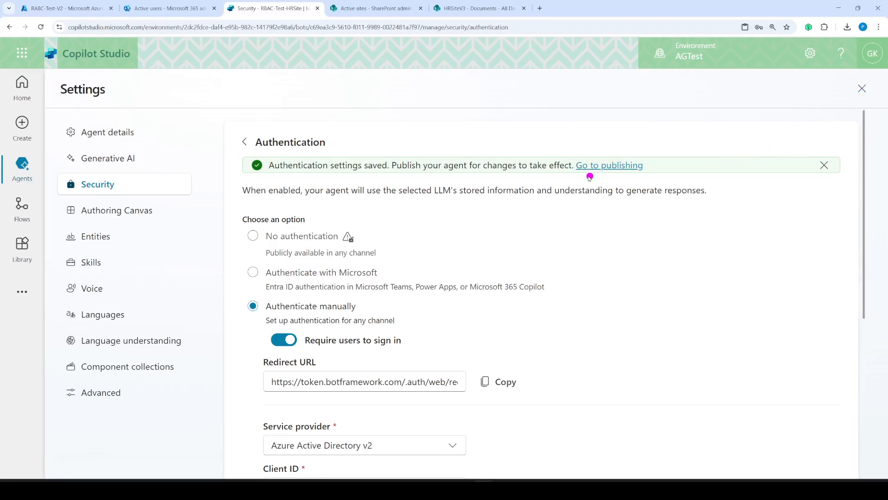
left_click(862, 88)
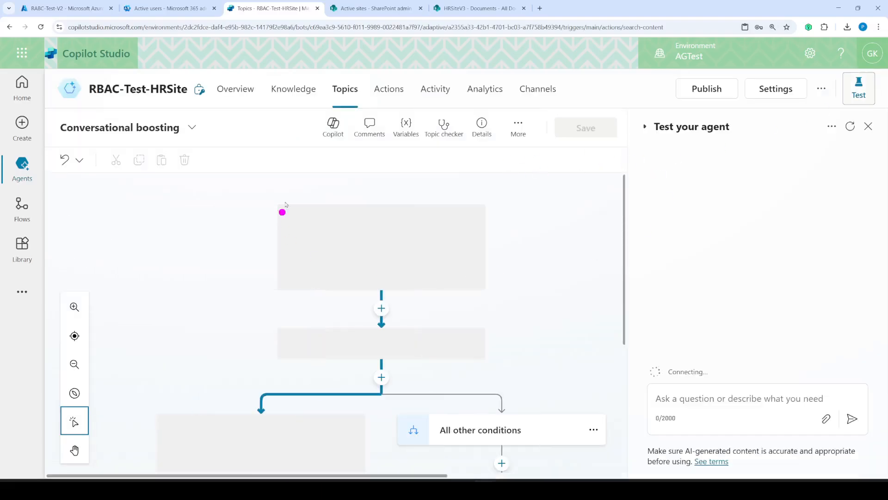
left_click(703, 88)
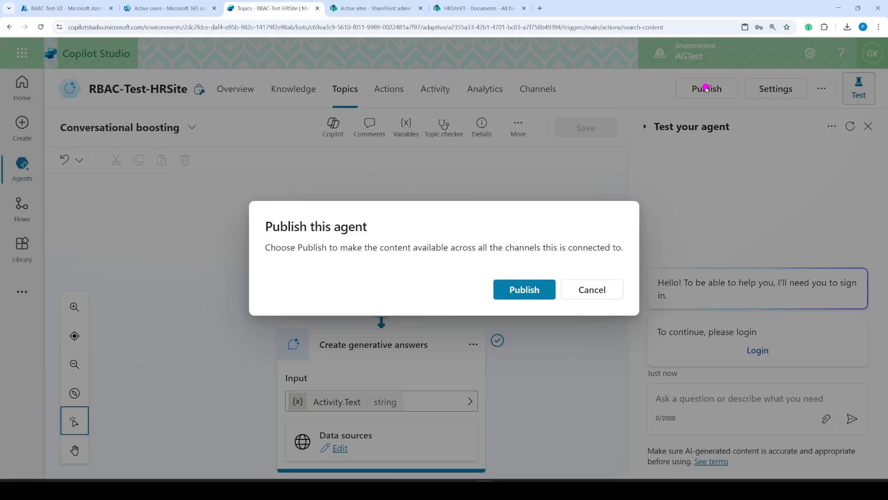
- Publish the RBAC-Test-HRSite agent and restart the test conversation
left_click(523, 290)
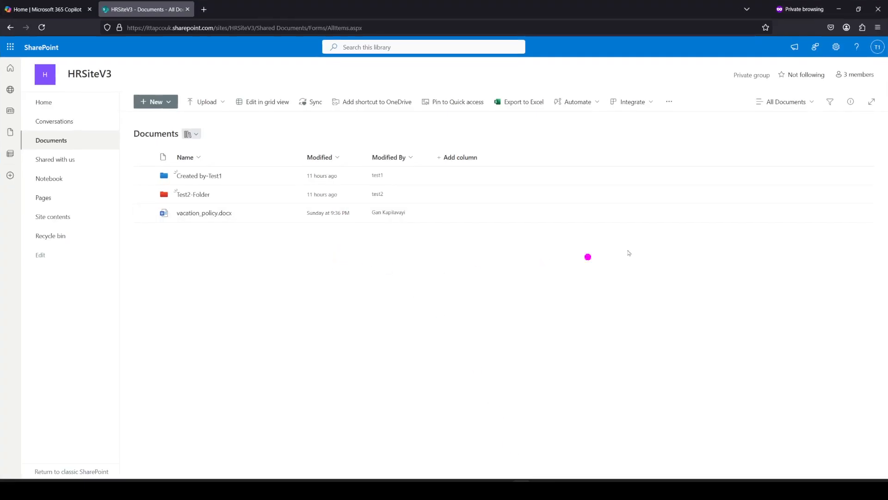
left_click(881, 46)
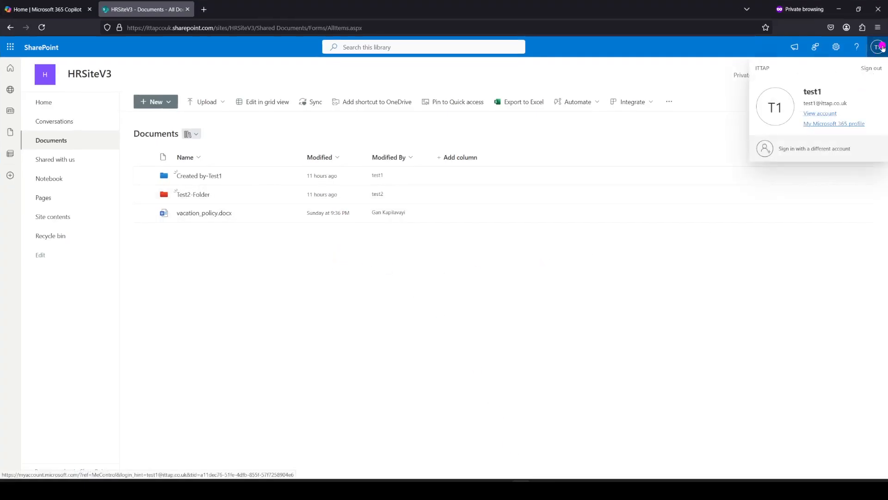
left_click(719, 277)
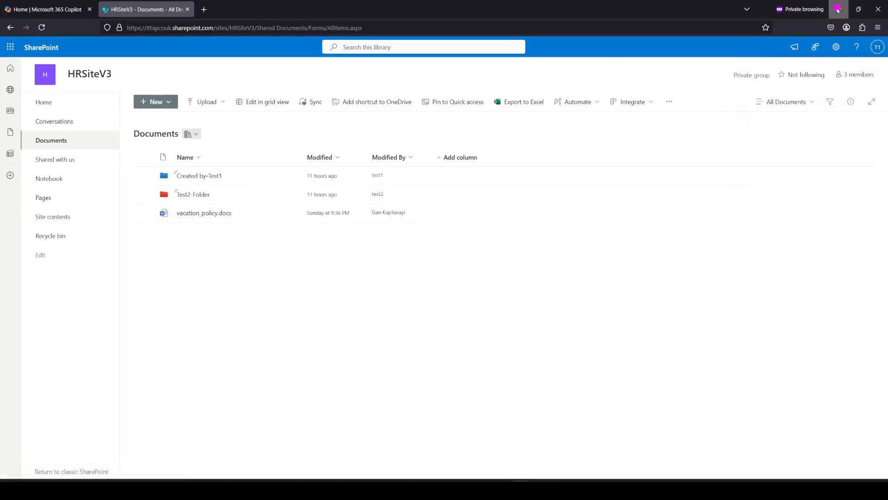
left_click(839, 8)
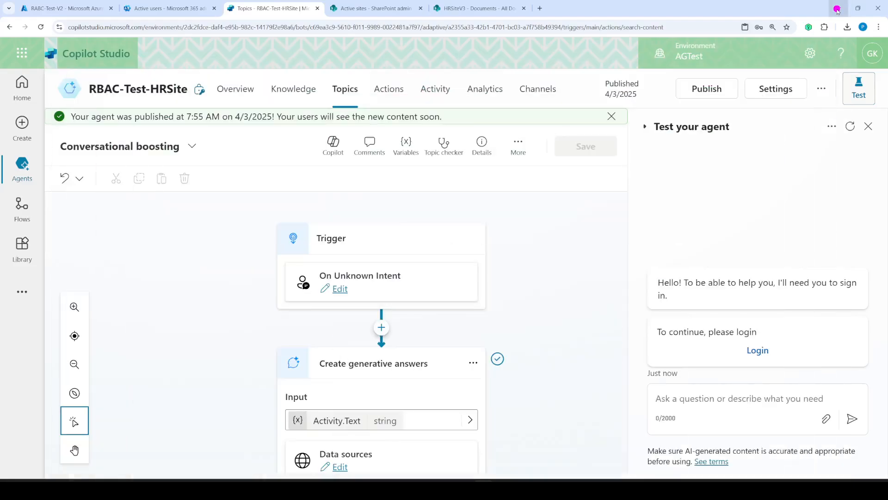
left_click(850, 126)
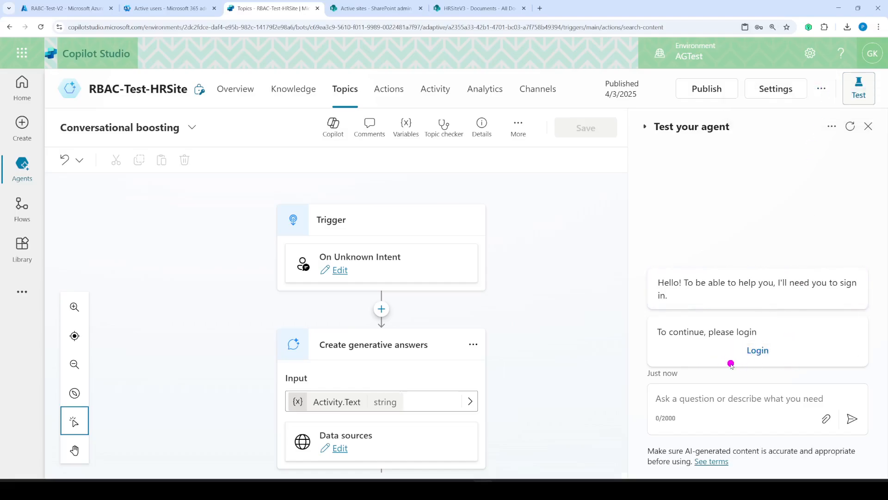
- Open the agent's demo website from the extra options, then close its tab
left_click(821, 89)
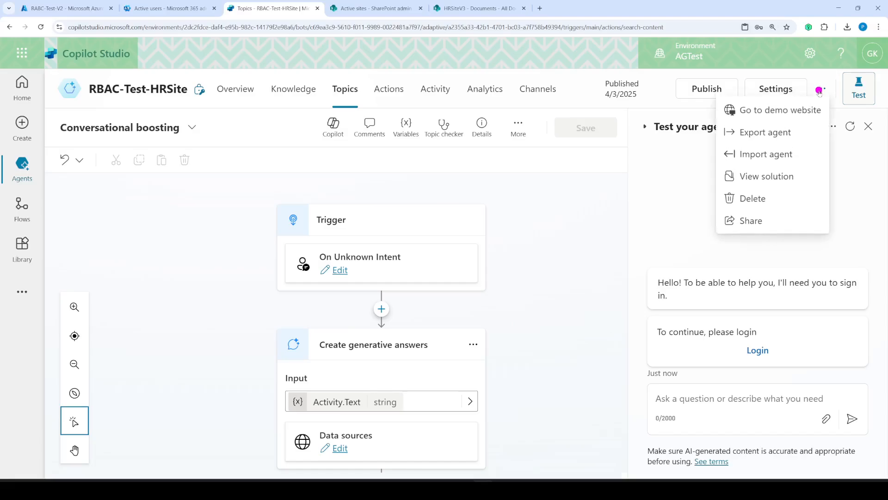
left_click(793, 110)
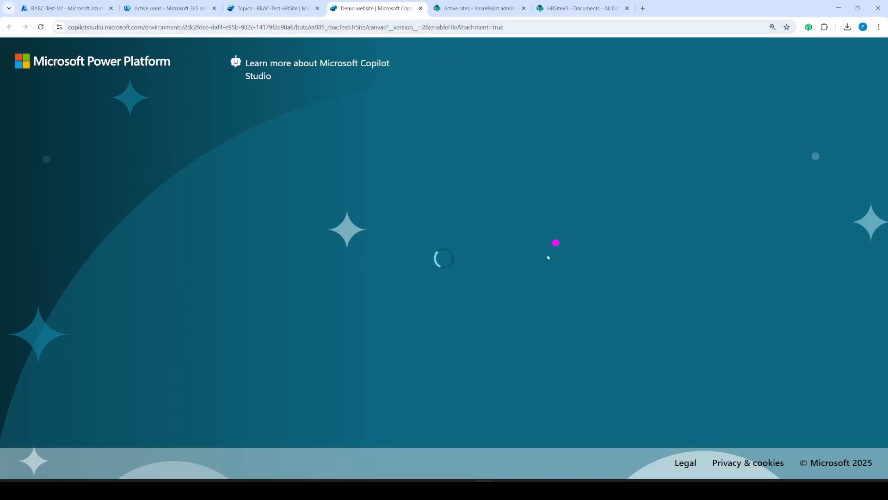
left_click(420, 8)
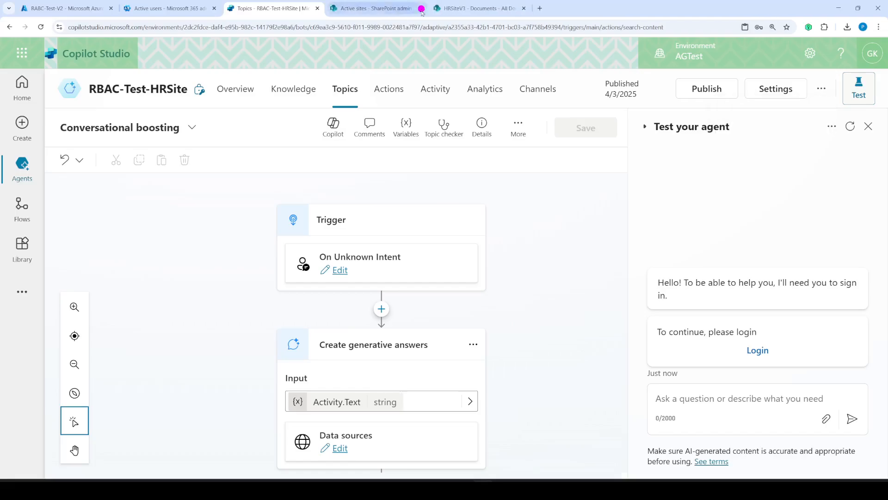
- Republish the agent, open its demo website and select its URL, then switch to private Firefox
left_click(705, 89)
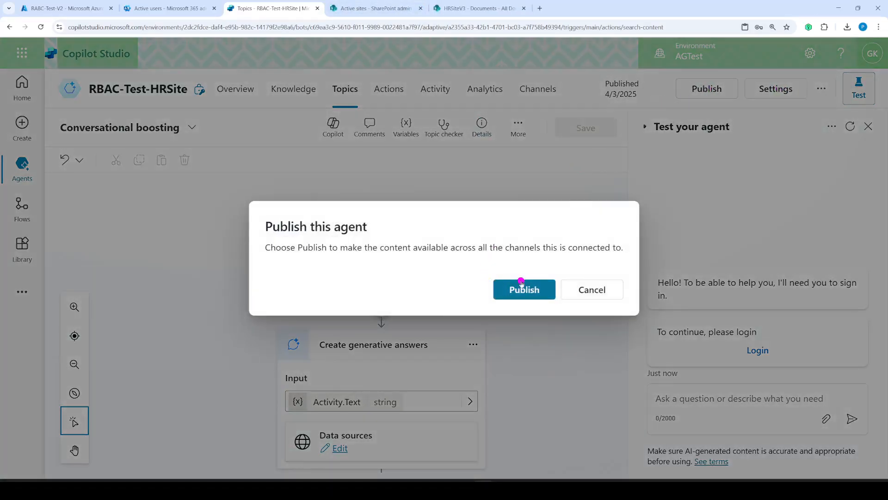
left_click(523, 288)
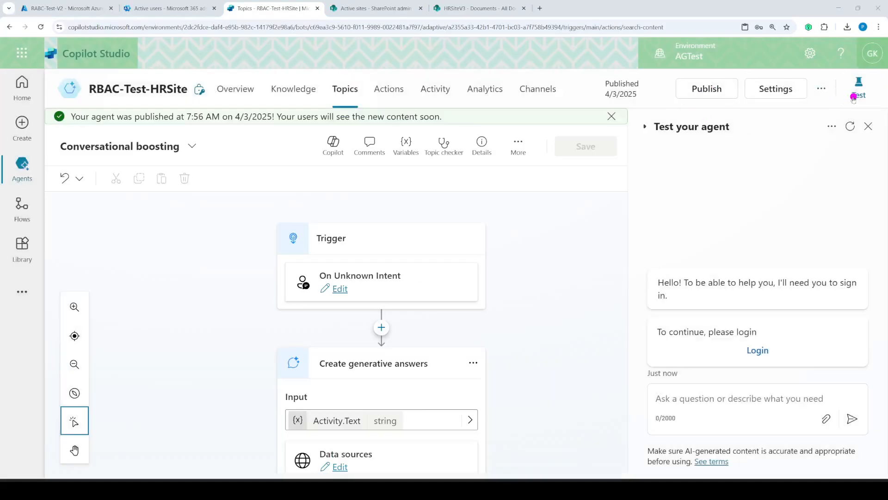
left_click(823, 90)
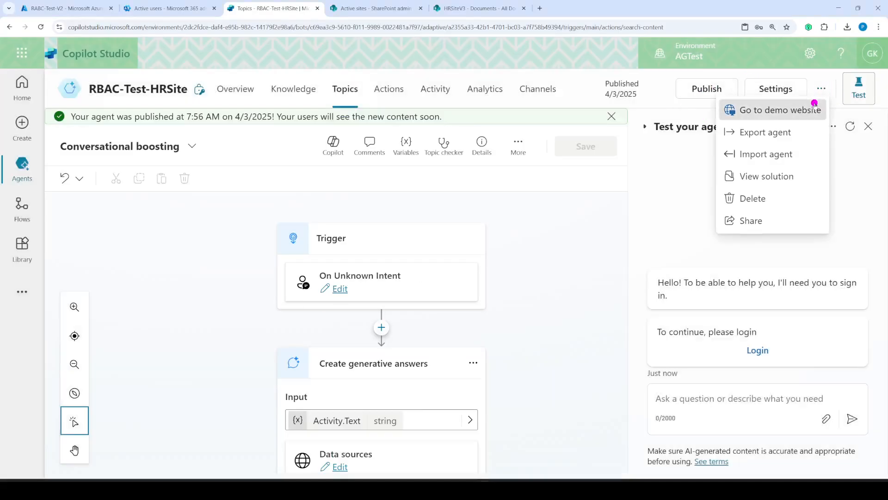
left_click(815, 105)
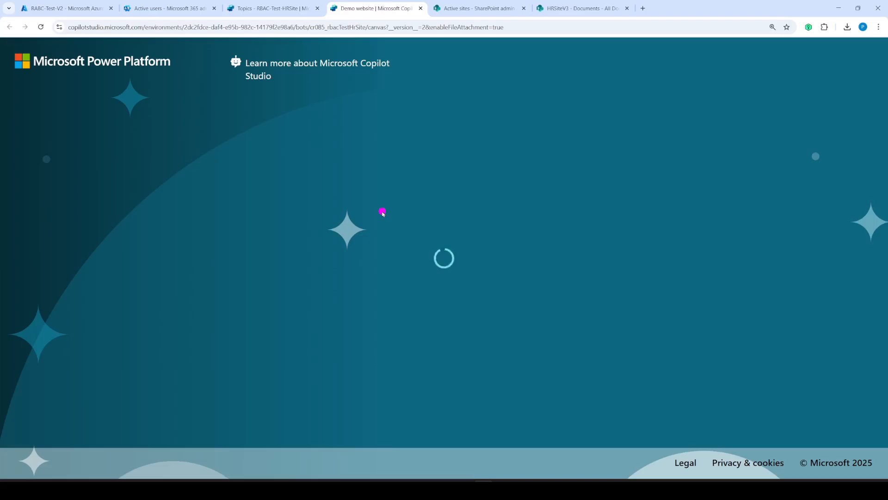
left_click(357, 28)
key("ctrl+c")
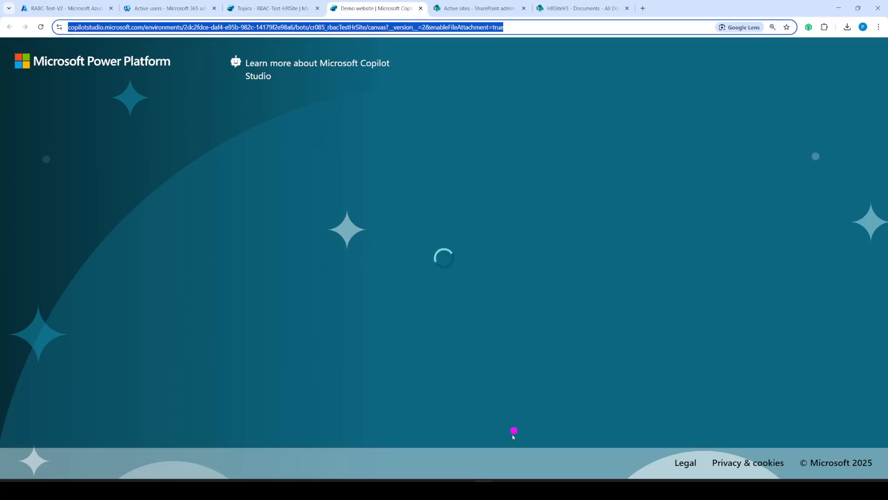
left_click(522, 484)
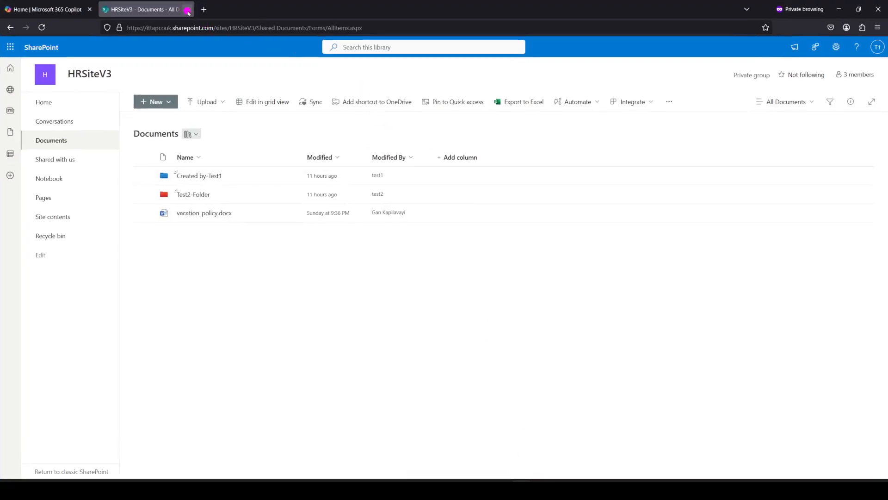
- Load the RBAC-Test-HRSite demo website in a new private tab and copy its sign-in validation code
left_click(205, 9)
left_click(221, 29)
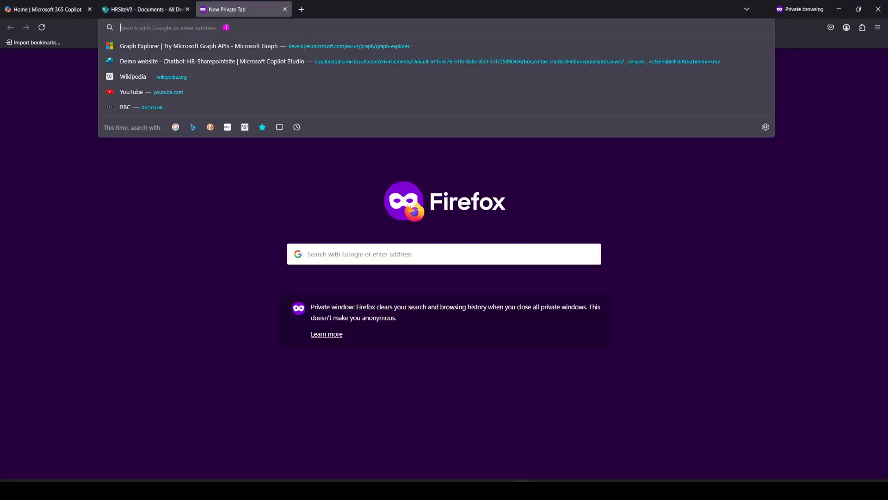
key("ctrl+v")
key("Return")
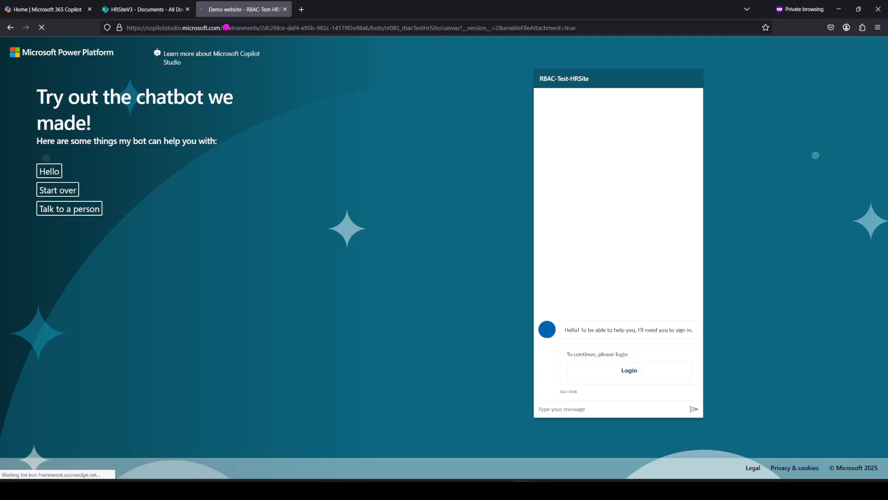
left_click(631, 373)
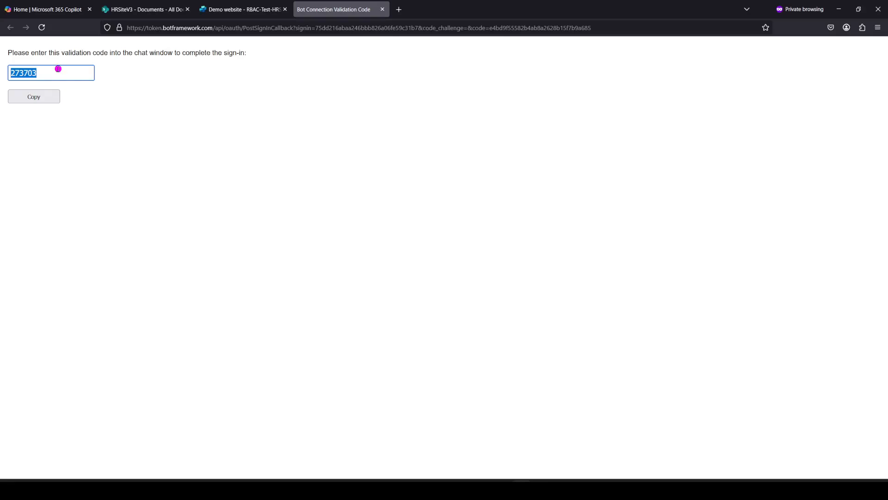
left_click(42, 98)
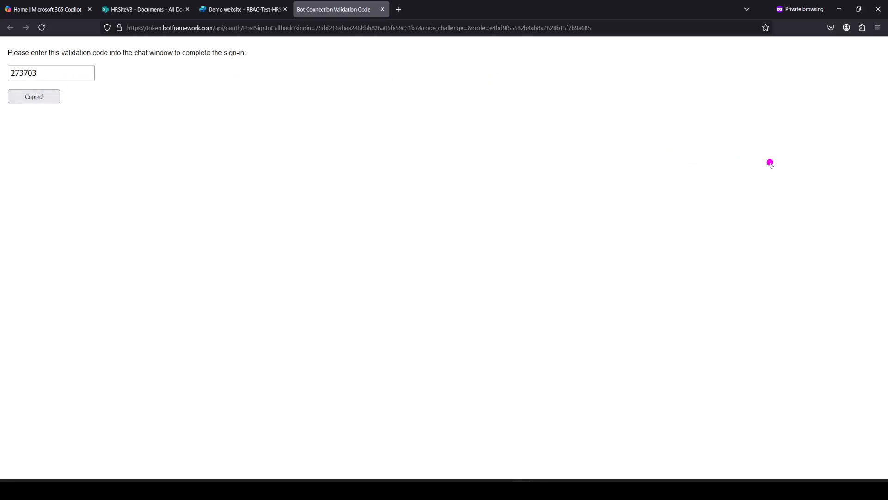
left_click(235, 11)
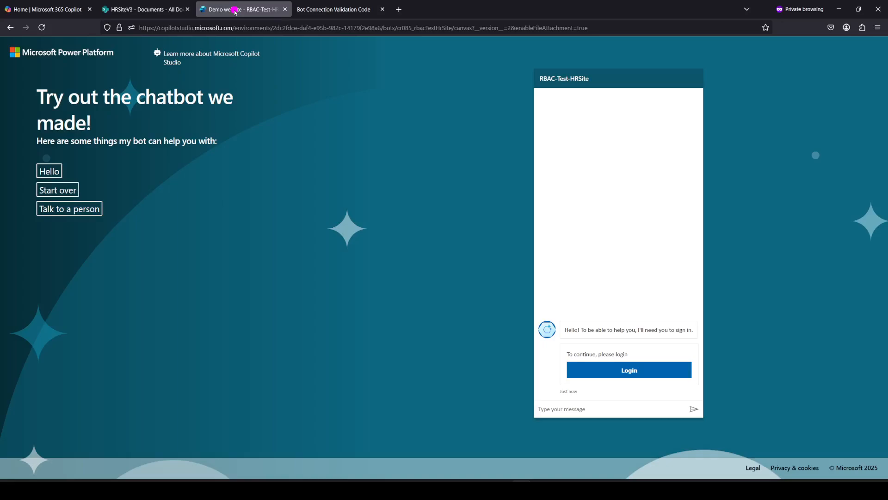
- Paste the validation code into the demo chat and send it to complete login
left_click(564, 409)
key("ctrl+v")
left_click(693, 410)
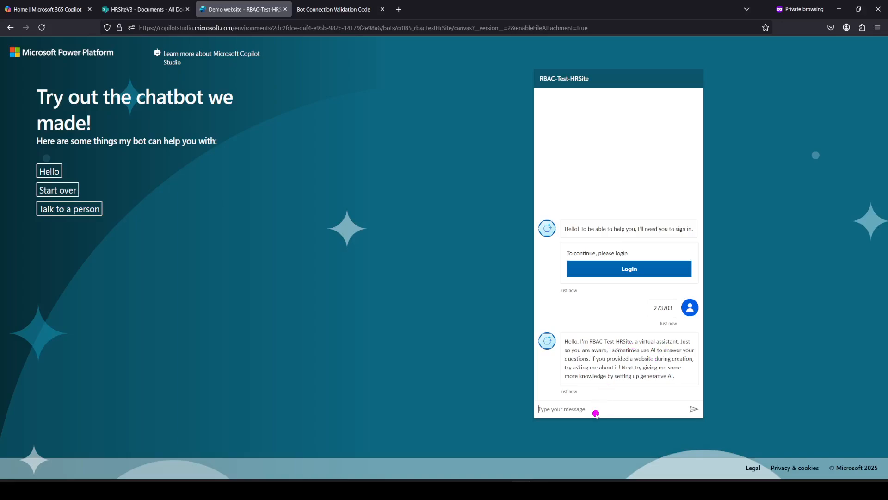
- Ask the bot 'what is chat bot?' and then 'what is chatbot'
type("Hi")
key("BackSpace")
key("BackSpace")
type("what is chat bot?")
key("Return")
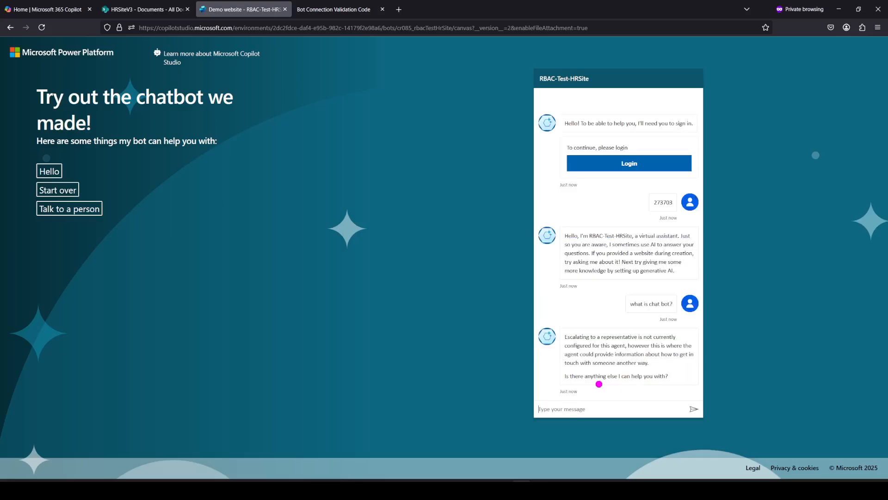
type("what is chatbot")
key("Return")
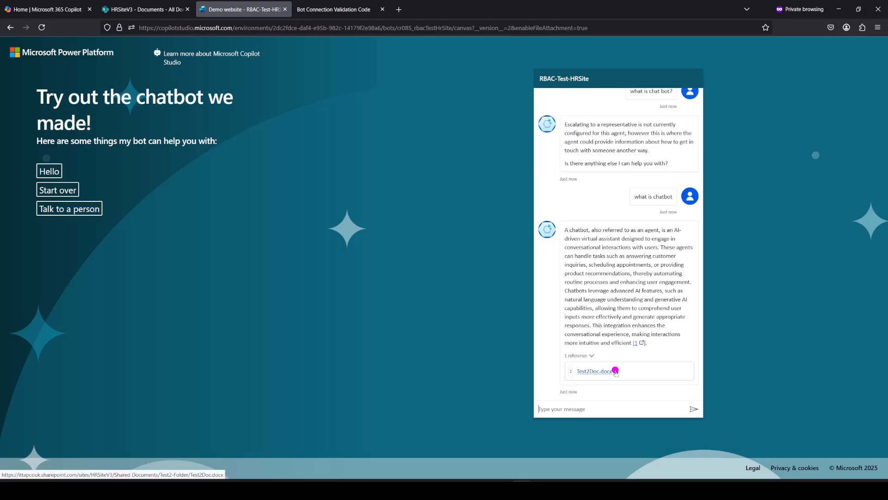
- Copy the Test2Doc.docx reference link from the answer and paste it into a new private tab
right_click(615, 372)
left_click(647, 303)
left_click(400, 10)
left_click(401, 29)
key("ctrl+v")
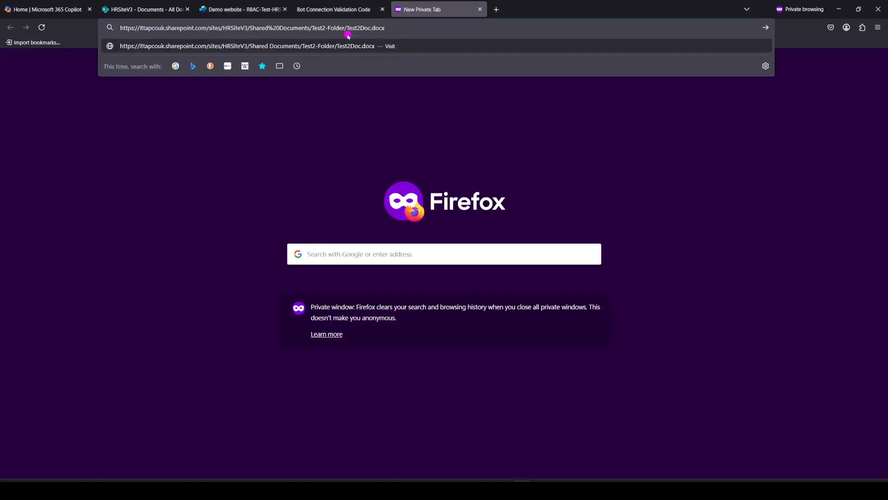
left_click_drag(356, 29, 504, 27)
- Close the link tab, the chatbot demo website tab and the SharePoint documents tab
left_click(479, 10)
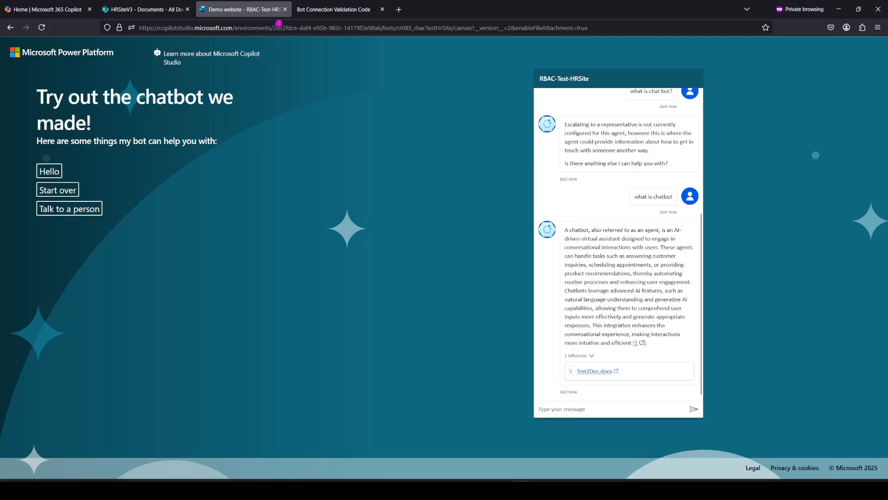
left_click(285, 9)
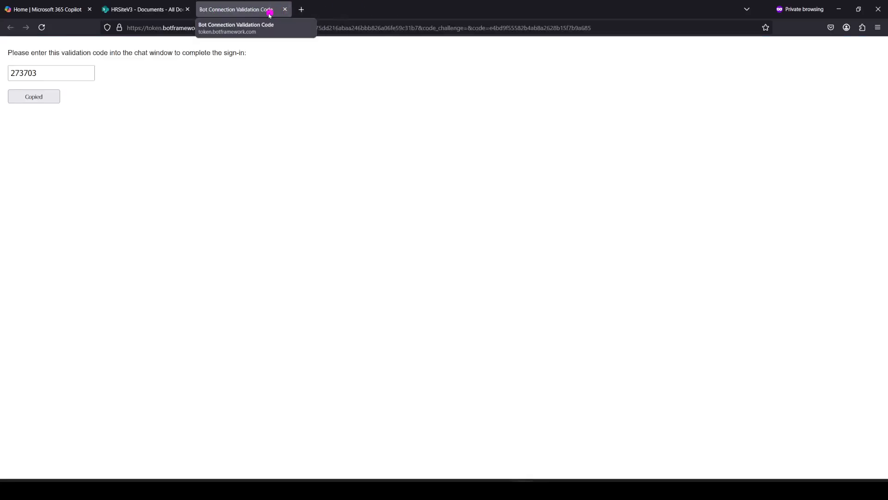
left_click(188, 9)
- Close the validation code tab, sign out of Microsoft 365 and close the private window
left_click(188, 10)
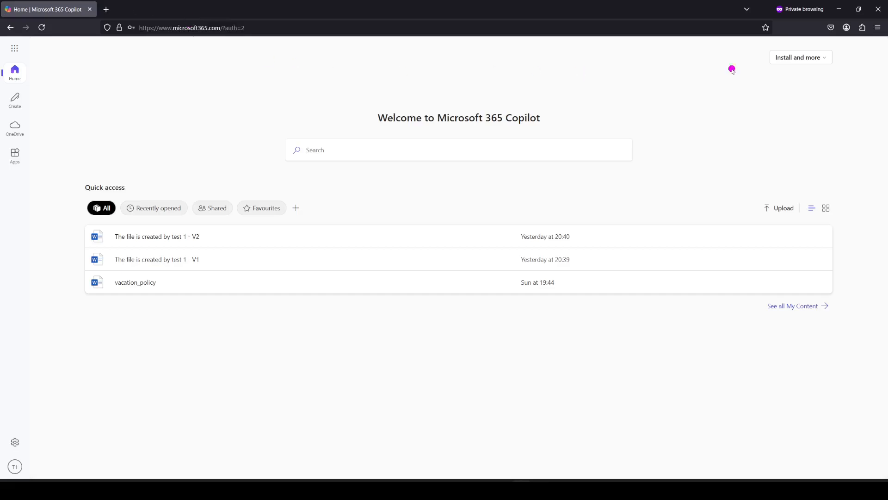
left_click(14, 466)
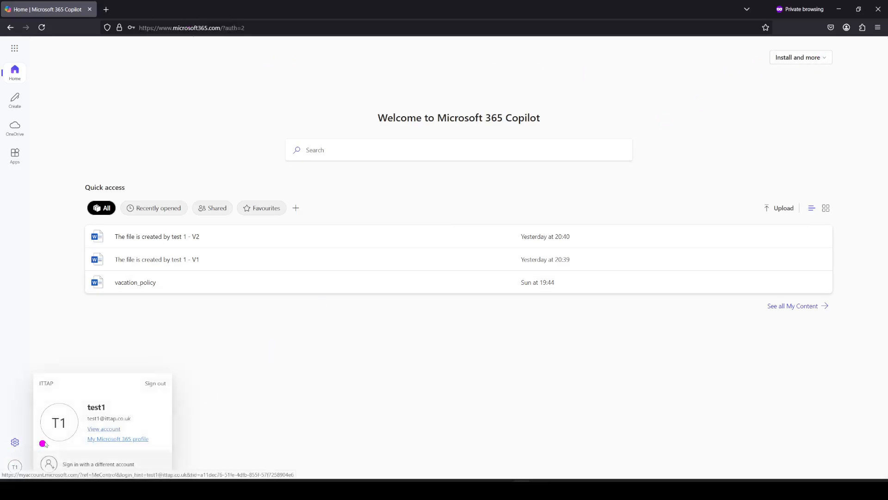
left_click(159, 382)
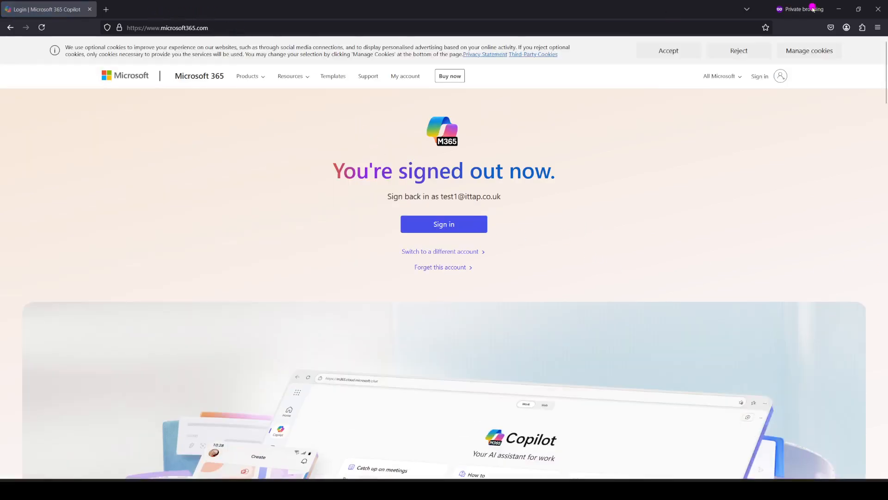
left_click(878, 9)
- Launch a new Firefox private window via the Start search for 'fire'
key("super")
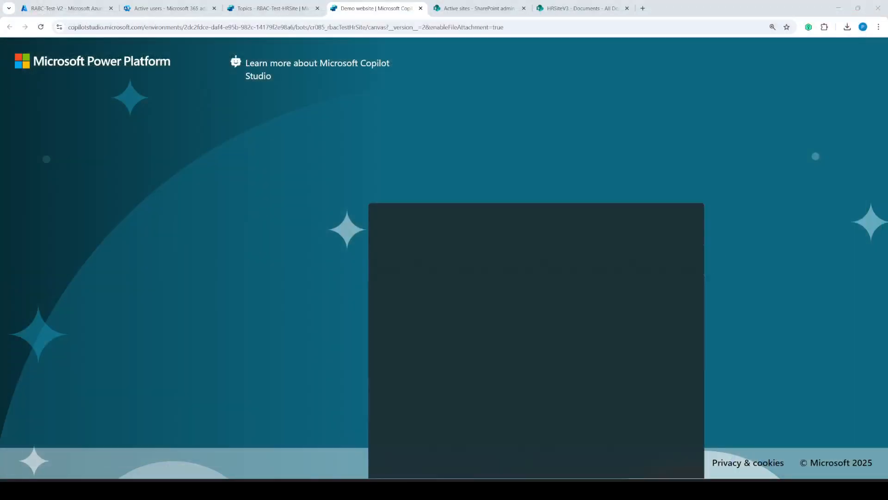
type("fire")
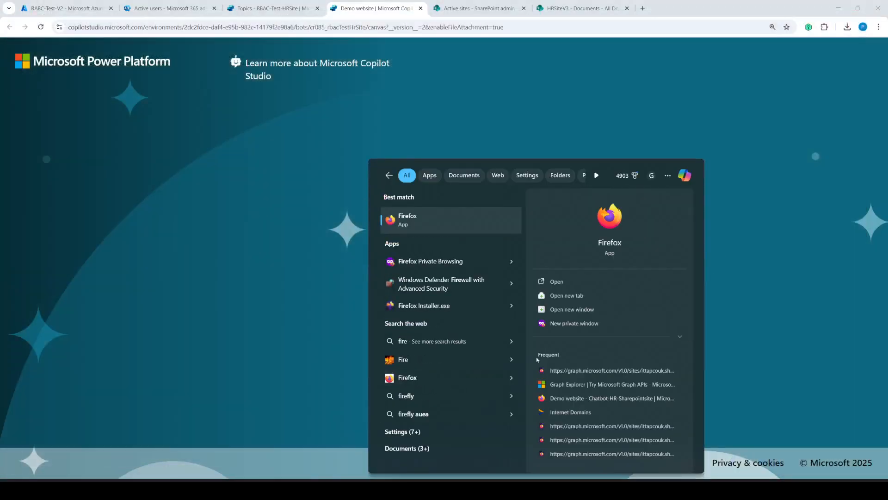
left_click(561, 324)
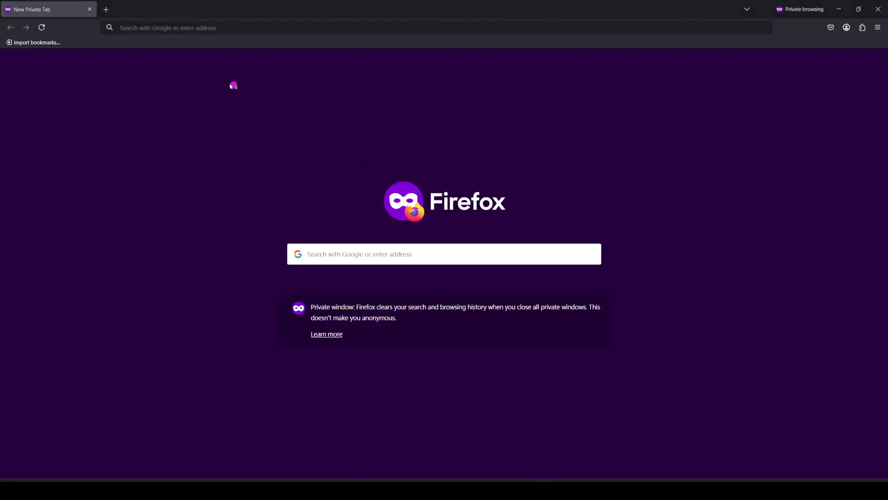
- Go to portal.office.com and sign in with the second test user's e-mail and password, staying signed in
left_click(193, 23)
type("po")
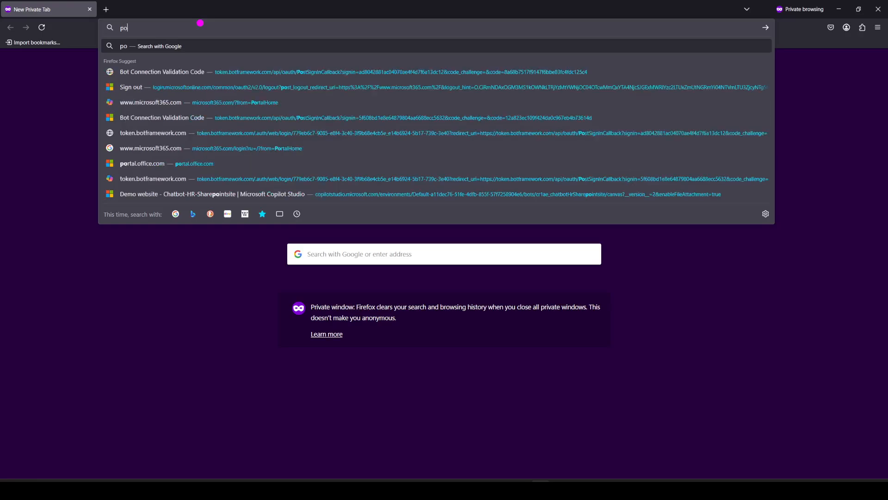
type("rtal.offi")
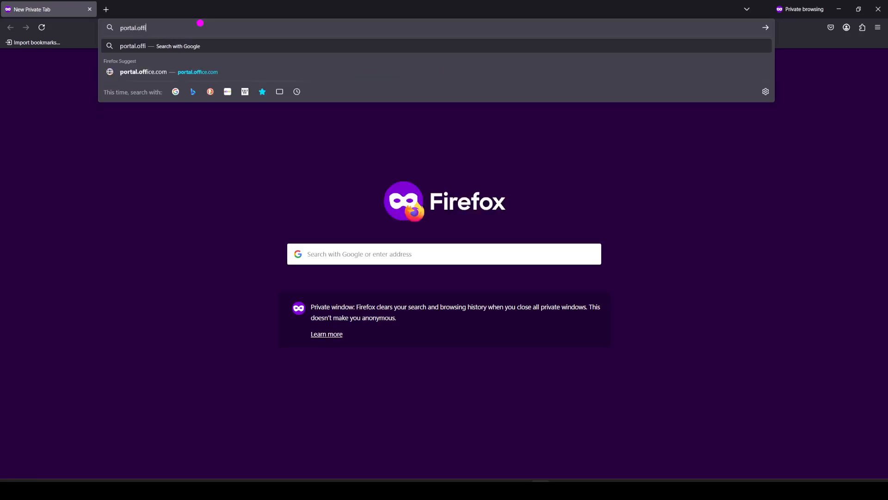
type("ce.com")
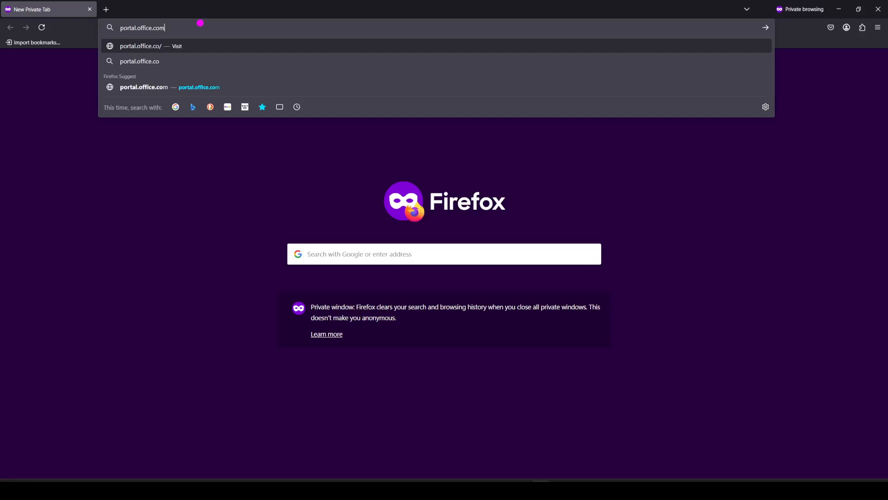
key("Return")
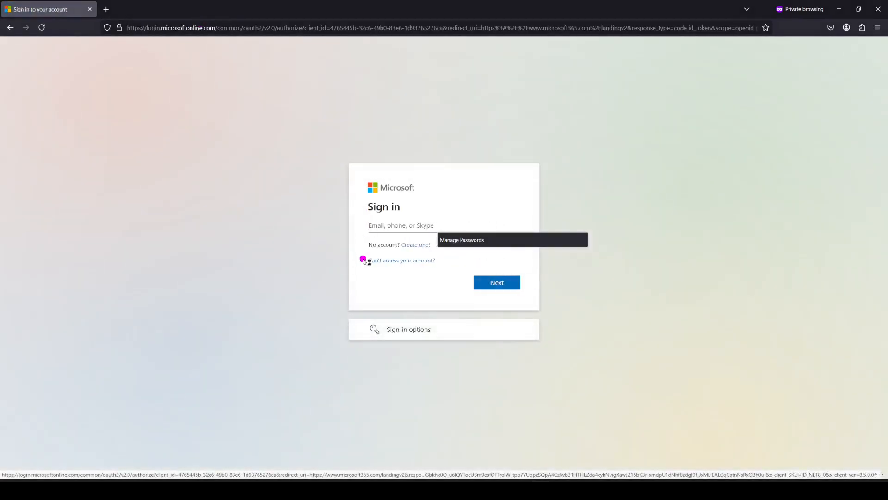
left_click(385, 224)
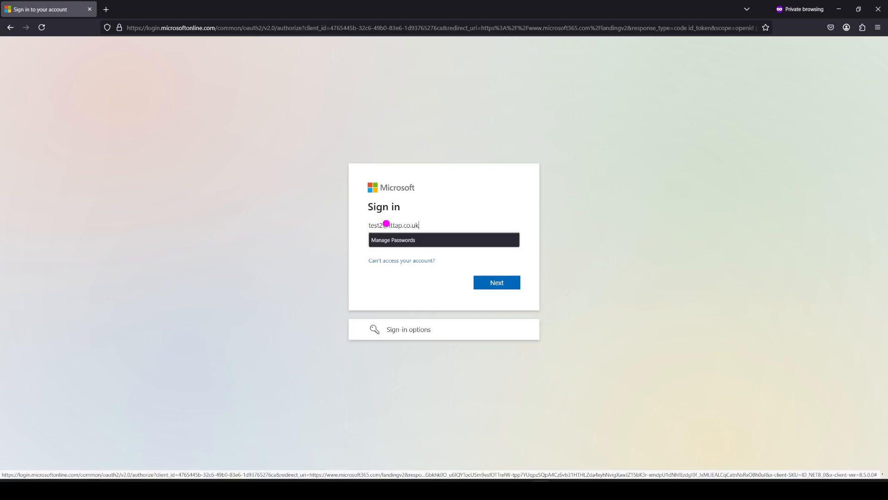
key("Return")
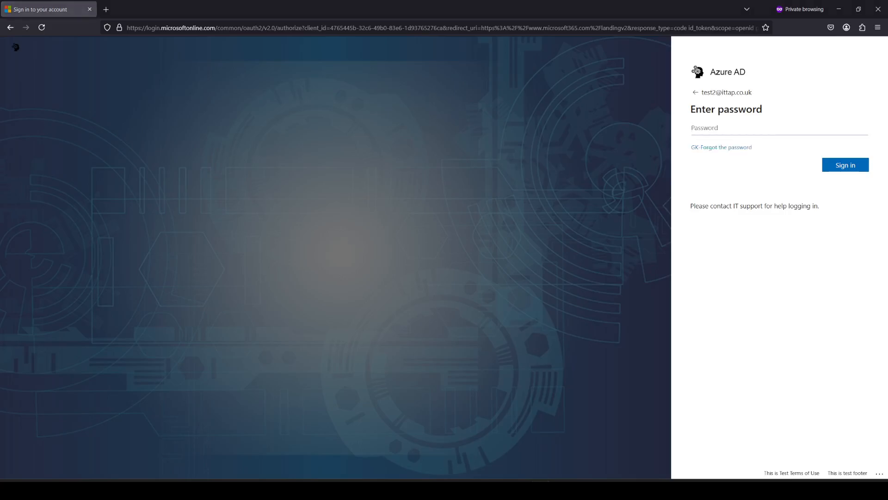
left_click(715, 134)
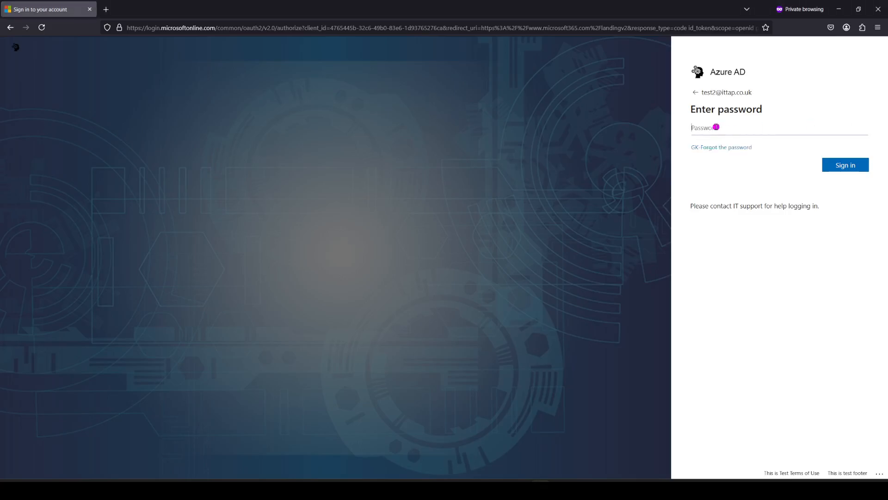
key("ctrl+v")
left_click(839, 167)
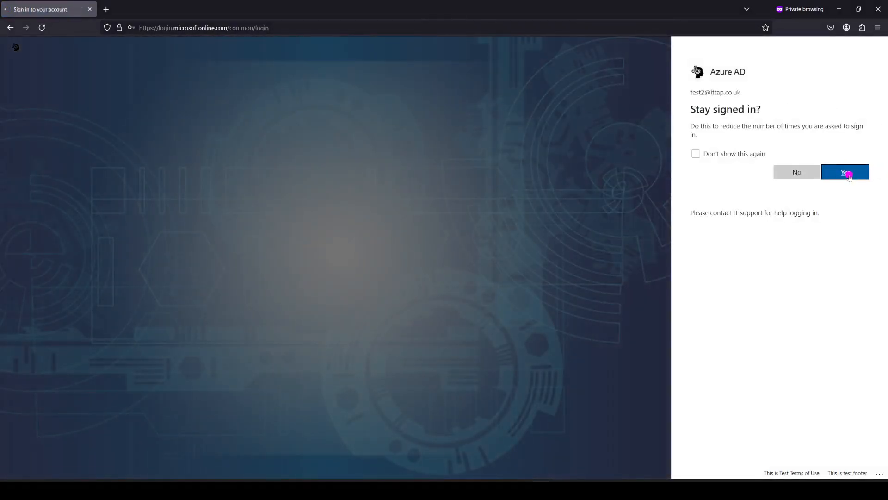
left_click(849, 174)
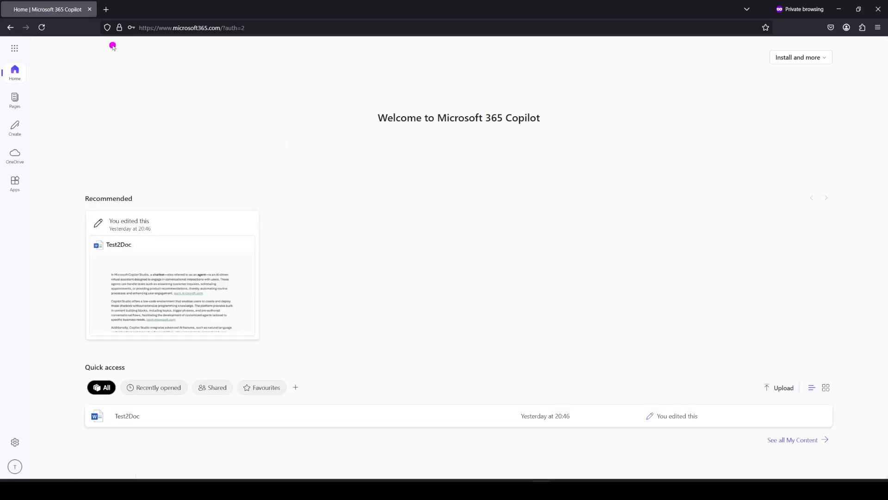
- Copy the demo website URL from Chrome and load it in a new Firefox private tab
left_click(106, 10)
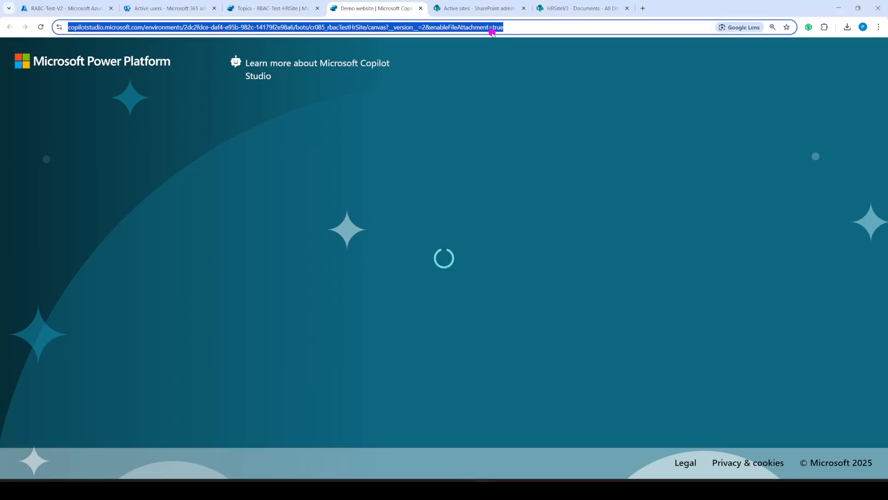
right_click(491, 31)
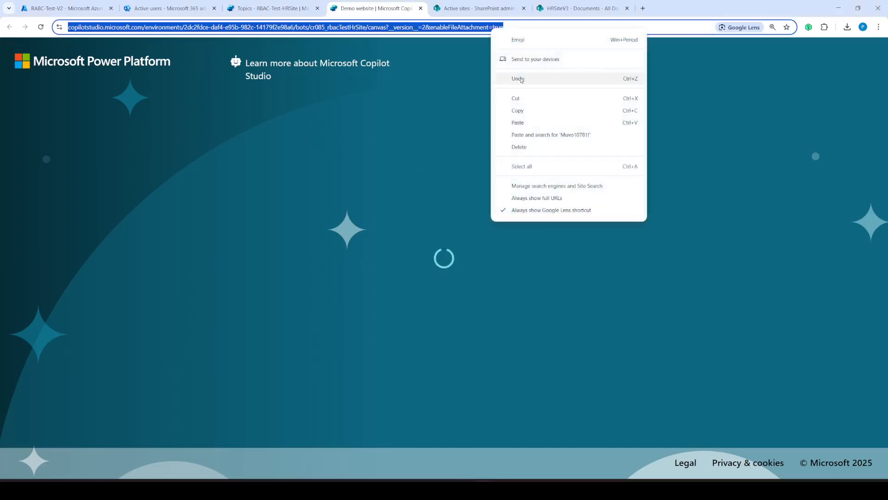
left_click(528, 112)
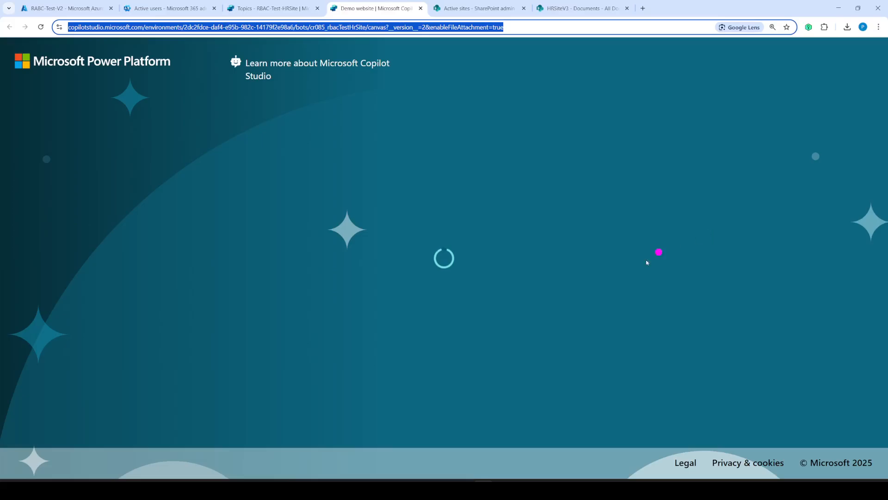
left_click(41, 27)
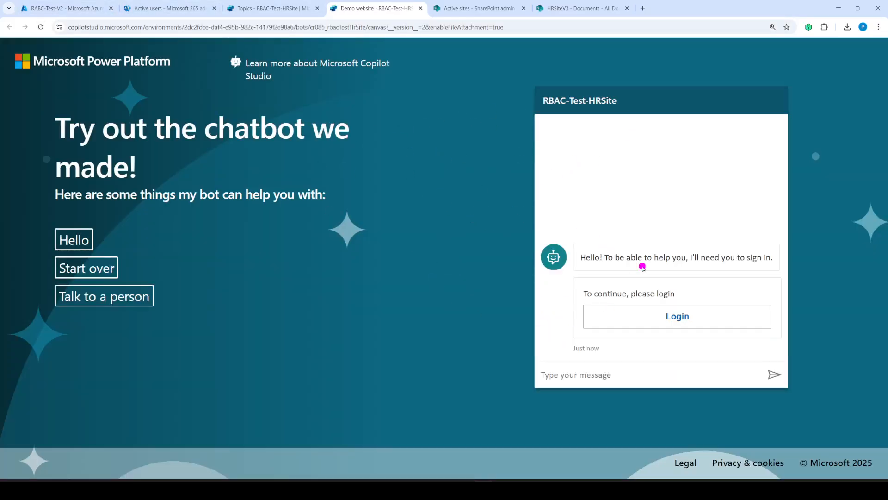
left_click(838, 8)
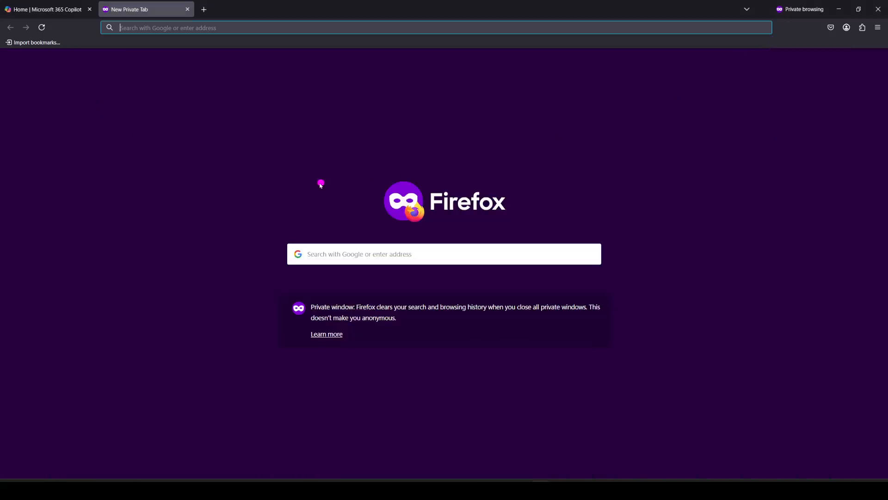
left_click(171, 27)
key("ctrl+v")
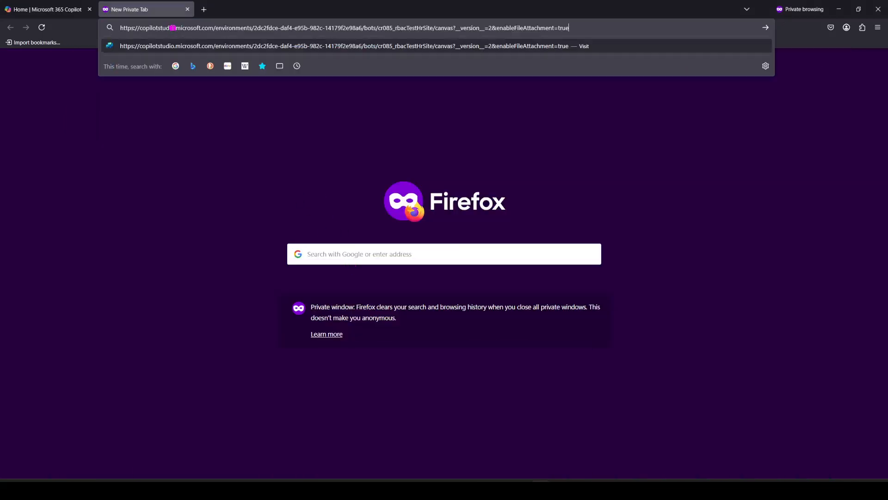
key("Return")
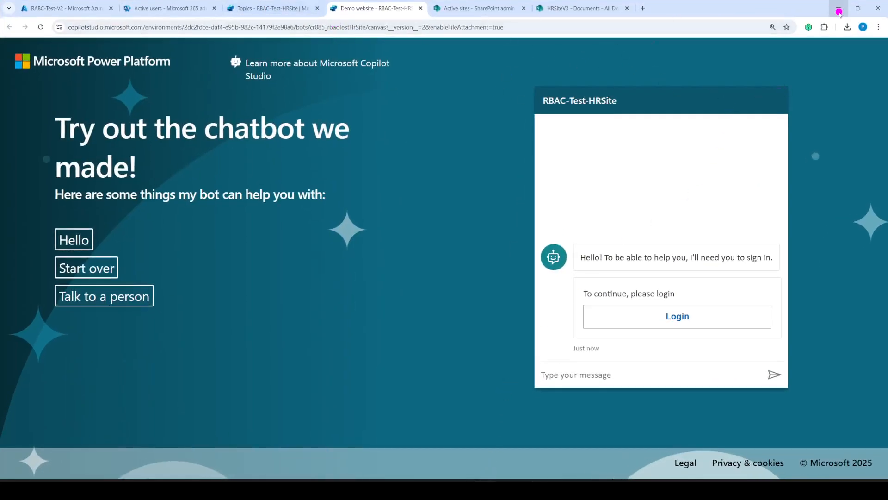
- Start the chatbot sign-in and copy the validation code
left_click(680, 318)
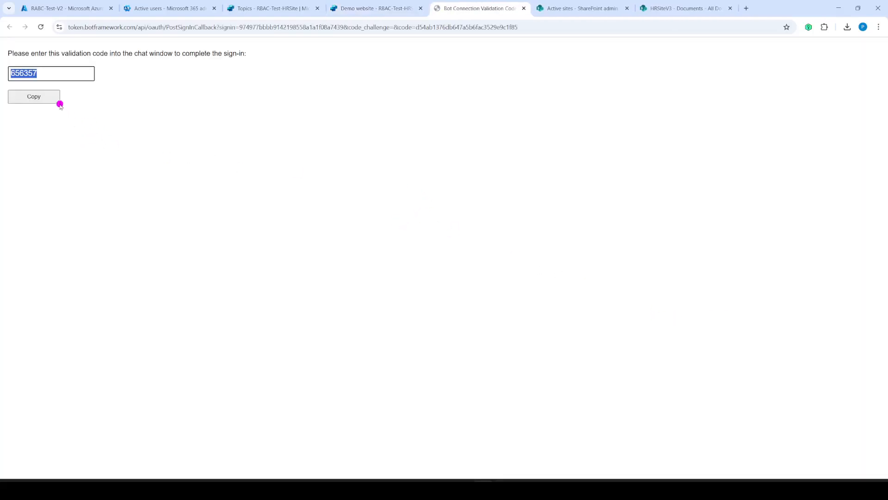
left_click(37, 96)
left_click(522, 8)
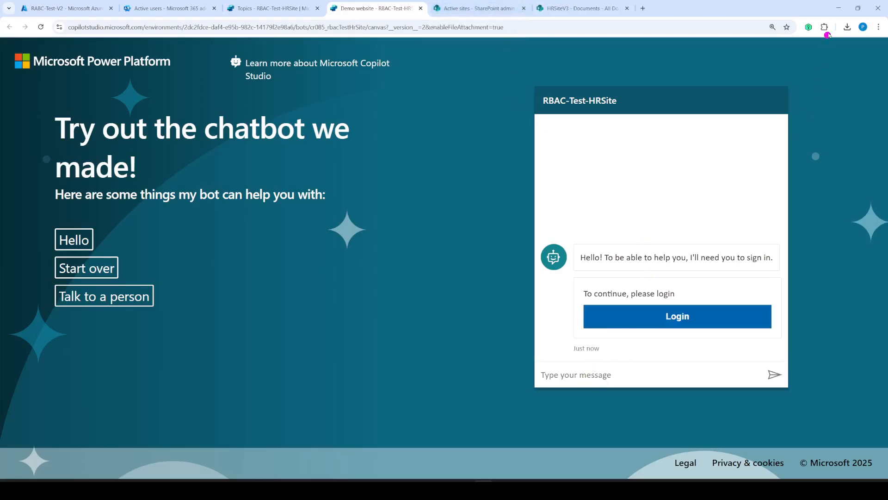
left_click(838, 8)
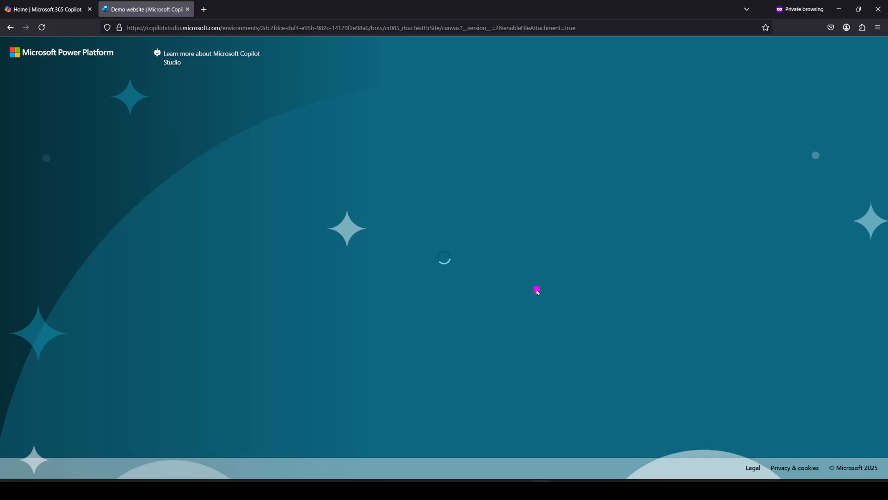
- Reload the demo site, sign in as the second user and send the validation code; the bot refuses access
left_click(42, 27)
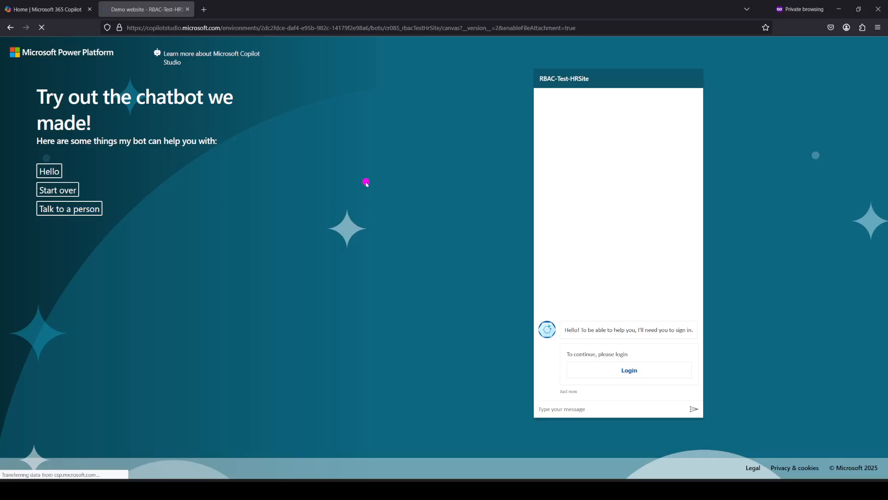
left_click(630, 372)
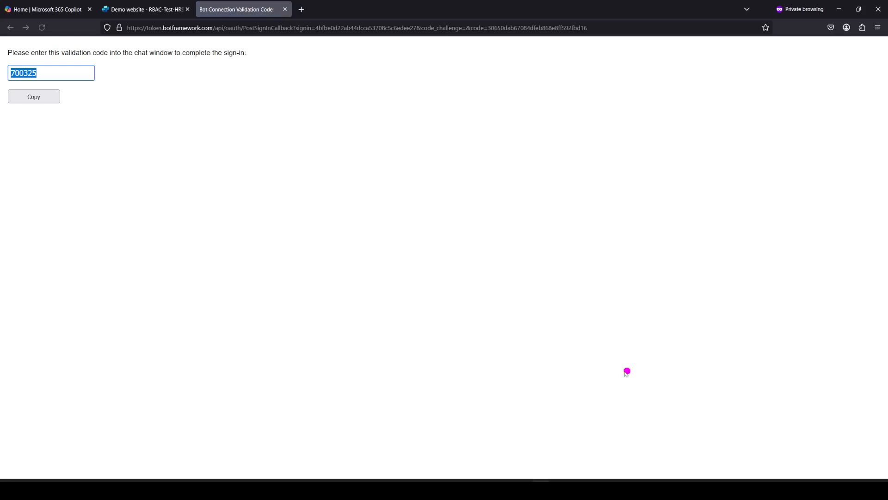
left_click(43, 100)
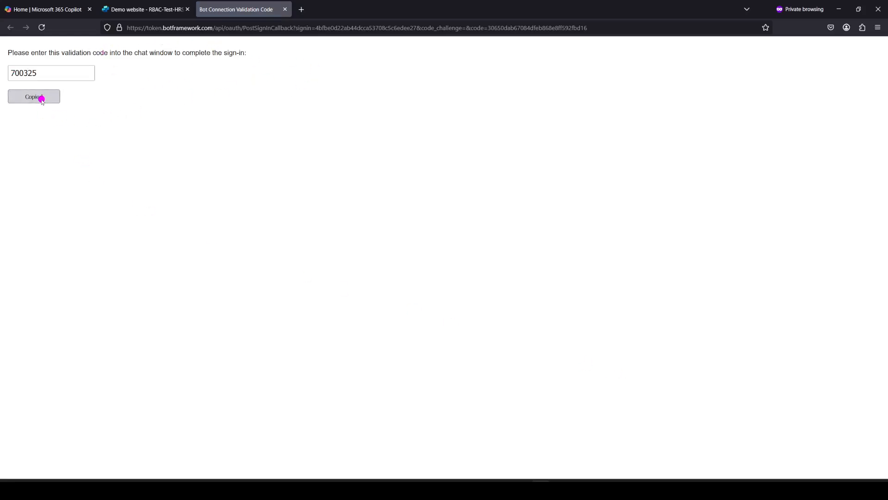
left_click(141, 10)
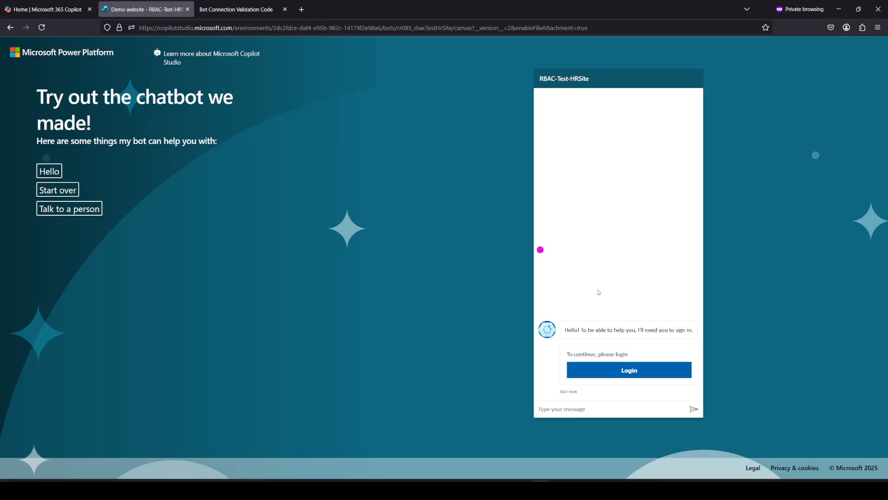
left_click(560, 408)
left_click(638, 370)
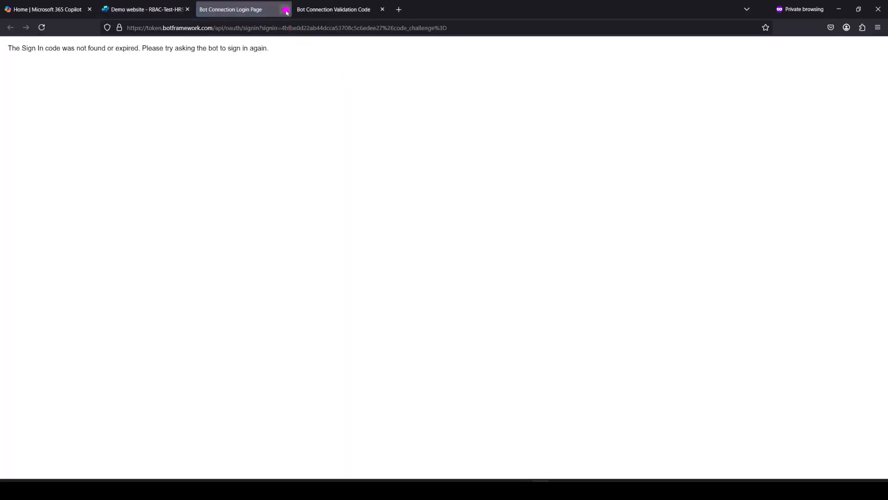
left_click(286, 9)
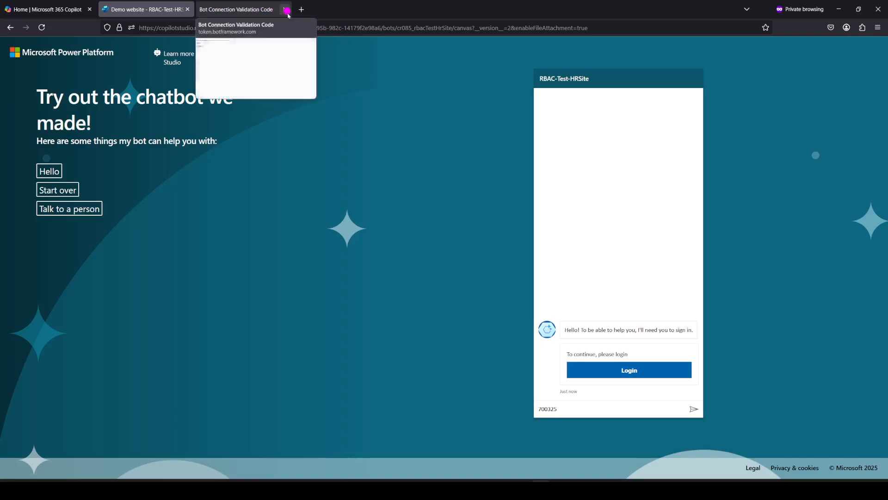
left_click(694, 409)
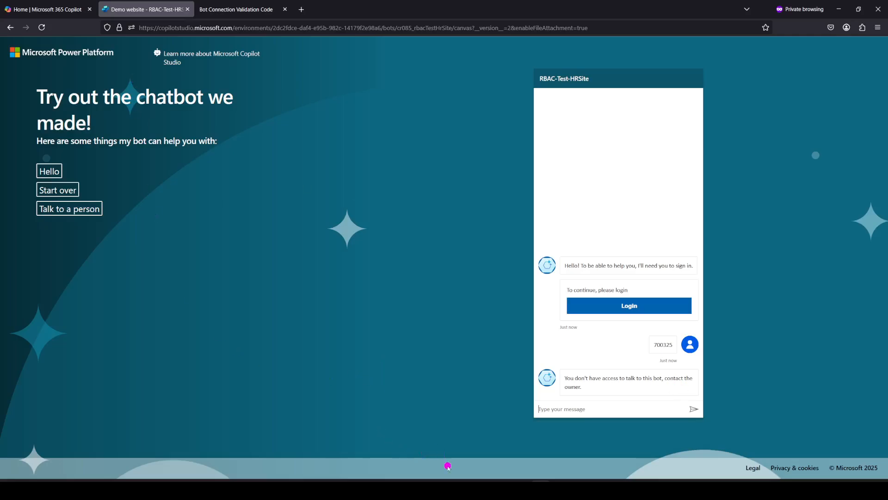
key("alt+Tab")
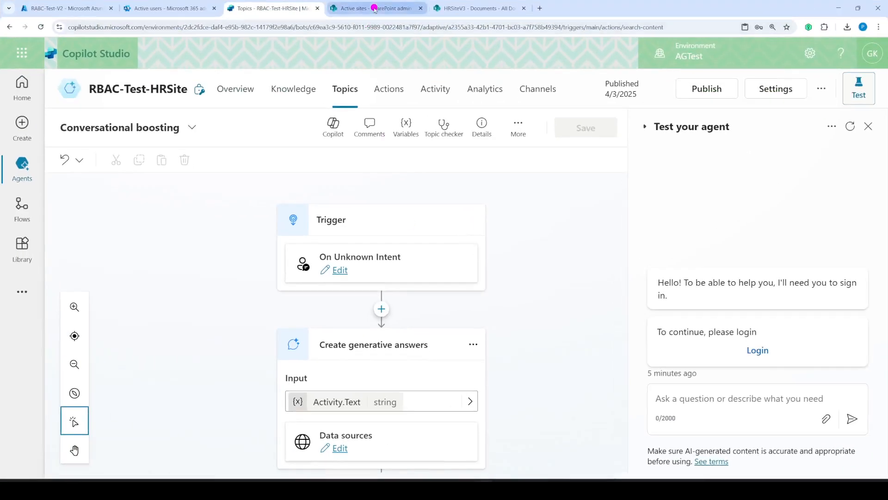
- Copy the HRSiteV3 link from the active sites list and load it in a new private tab
left_click(375, 7)
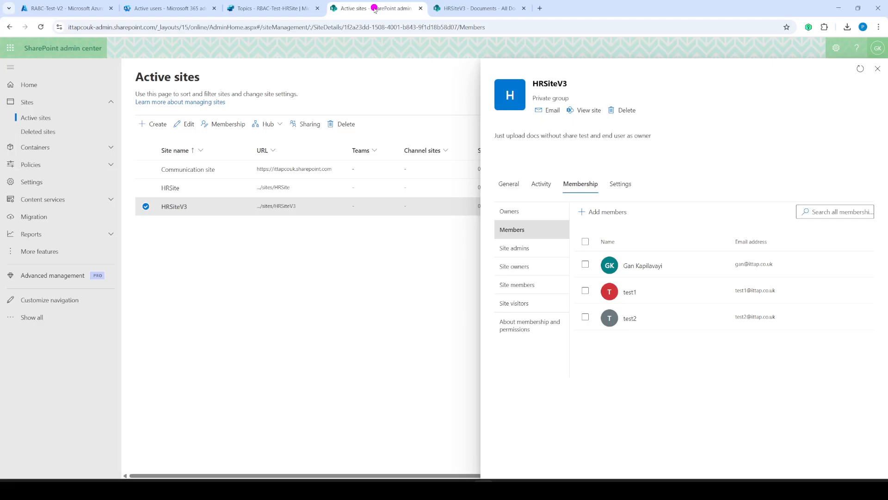
right_click(591, 112)
left_click(615, 178)
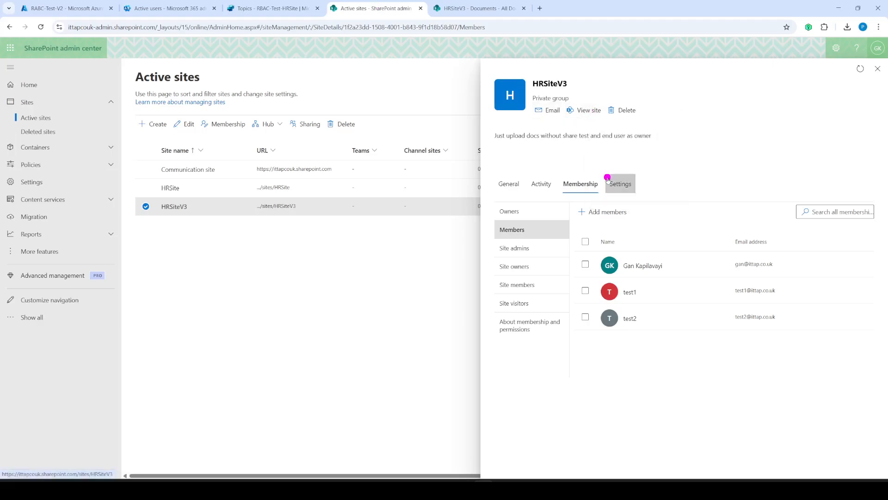
left_click(838, 8)
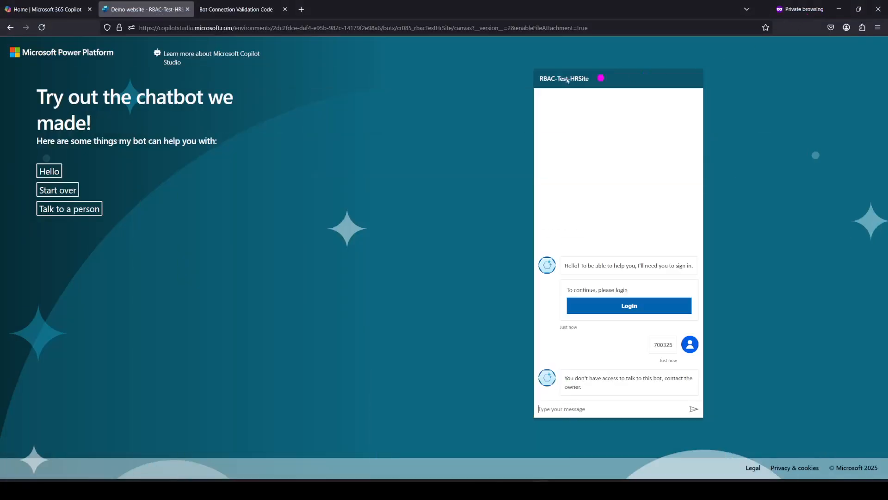
left_click(301, 10)
left_click(294, 26)
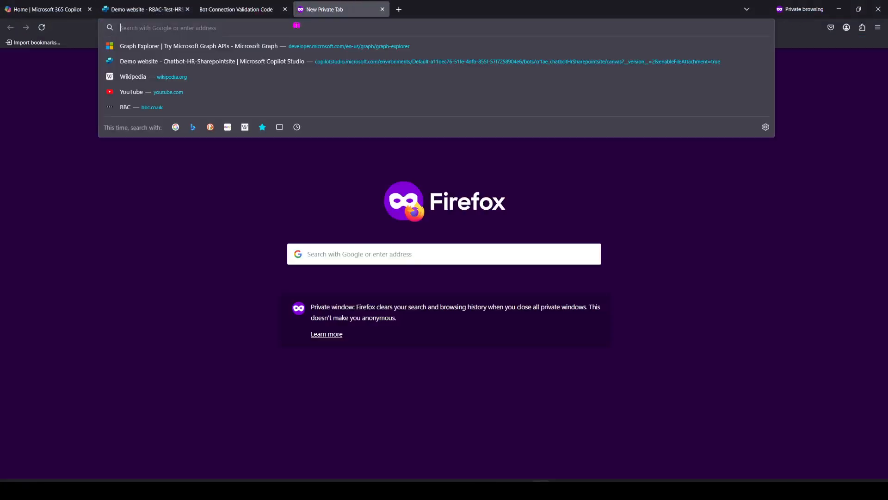
key("ctrl+v")
key("Return")
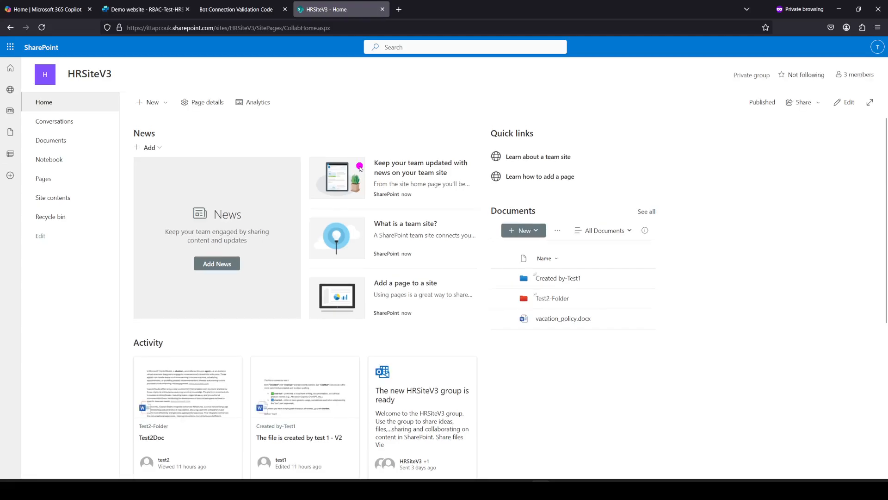
- Open HRSiteV3 Documents, confirm the signed-in account, and select Test2Doc.docx inside Test2-Folder
left_click(58, 145)
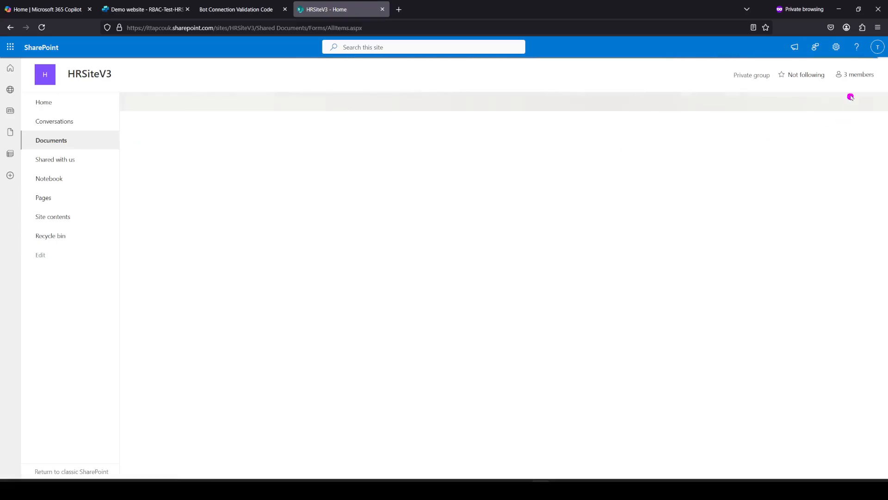
left_click(879, 47)
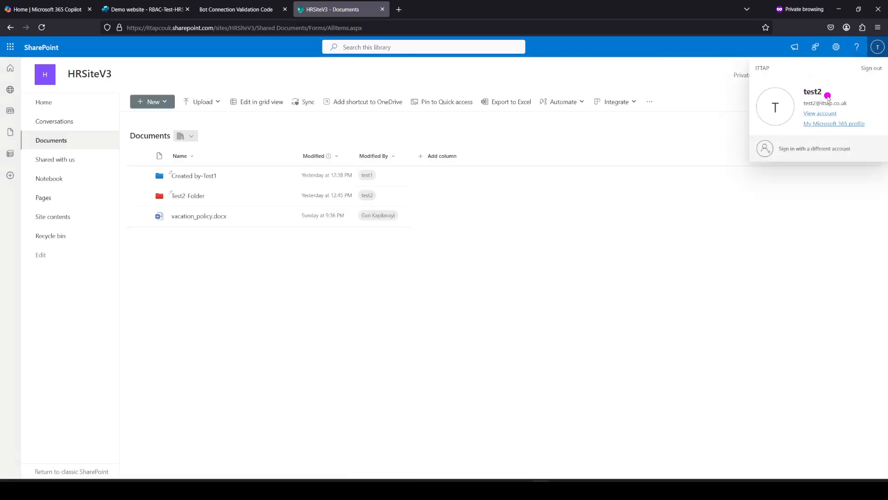
left_click(198, 313)
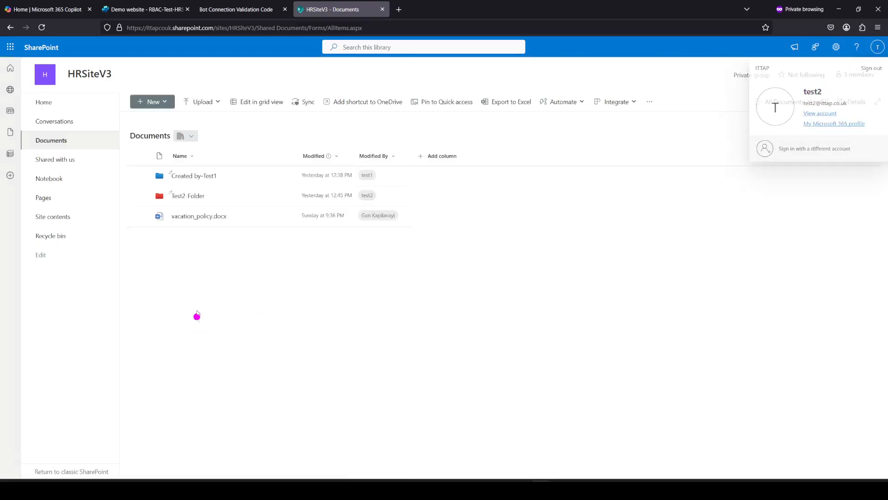
left_click(196, 196)
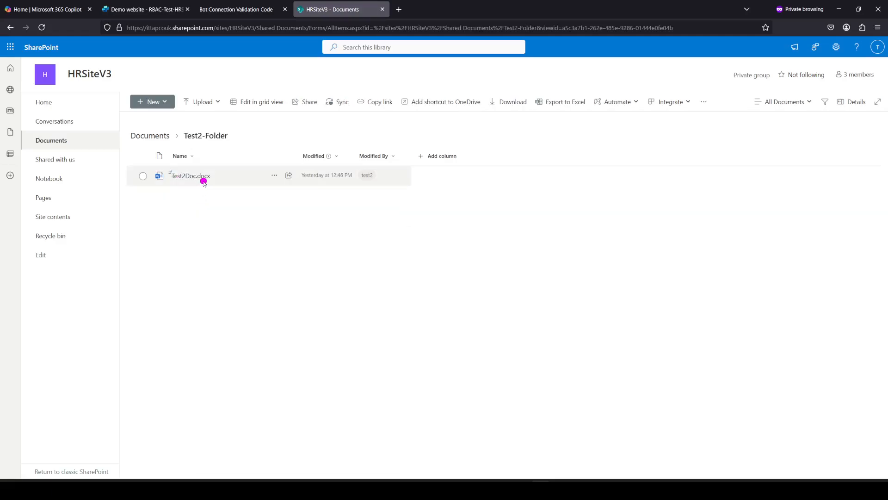
left_click(204, 180)
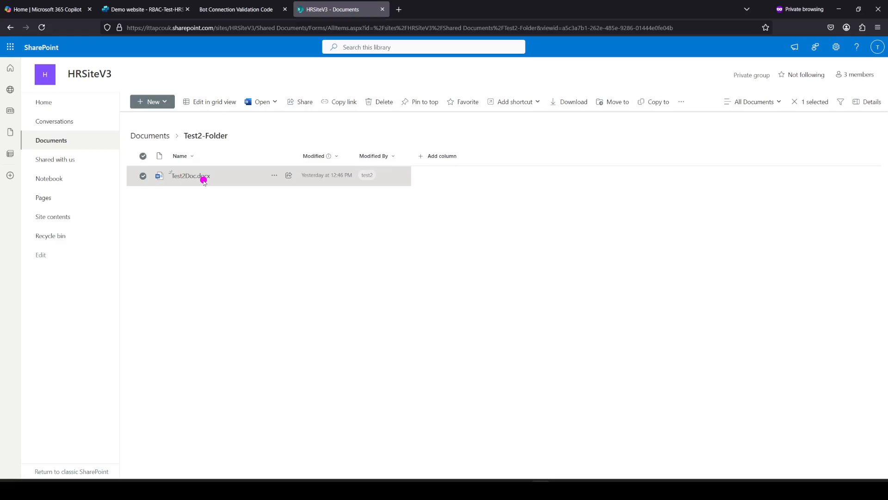
left_click(156, 8)
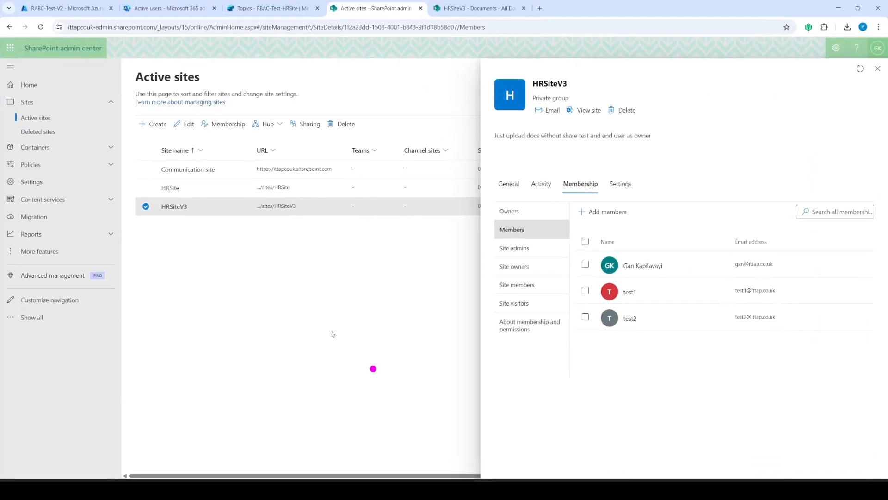
- Add test2 to the RABC-Test-V2 group's members and refresh the list to show two members
left_click(65, 7)
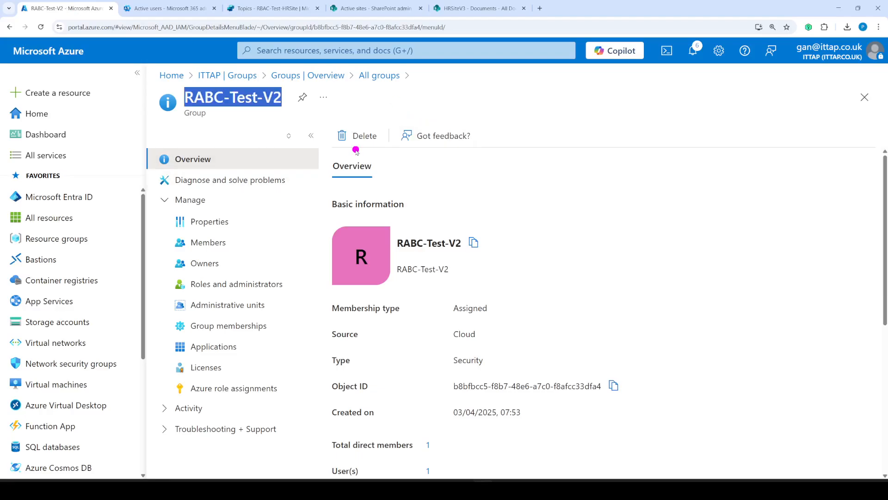
left_click(219, 249)
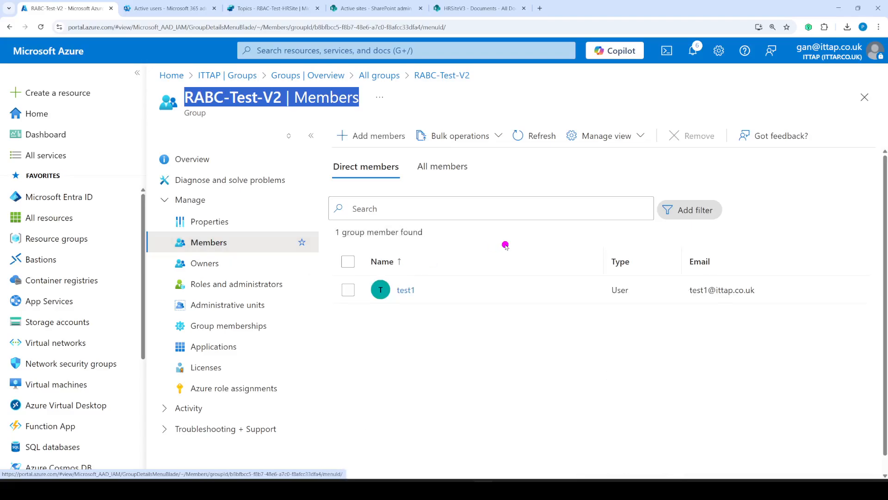
left_click(371, 137)
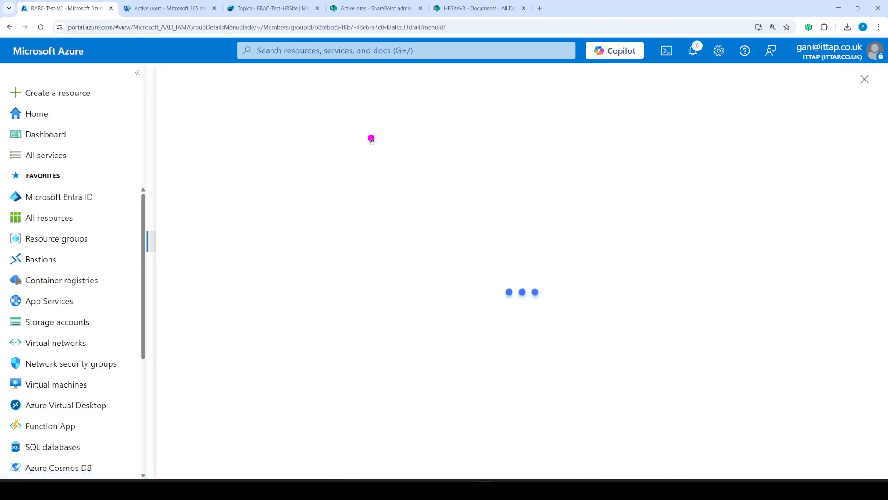
left_click(233, 182)
type("test2")
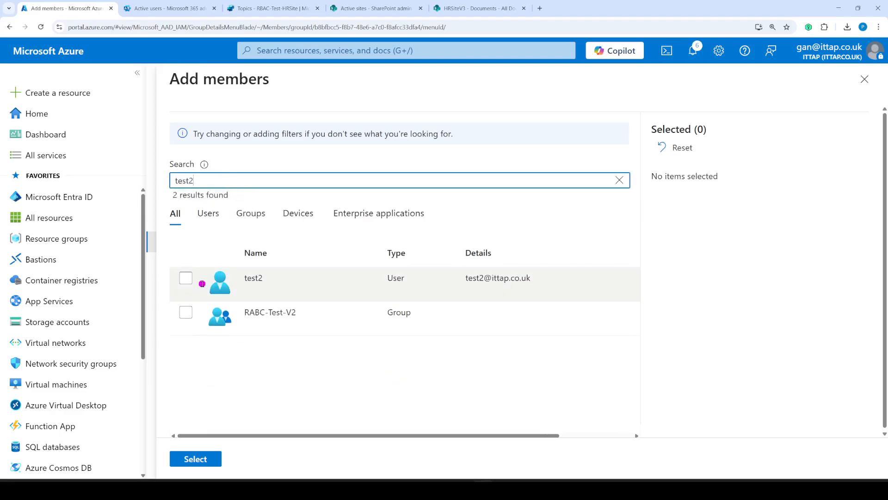
left_click(186, 278)
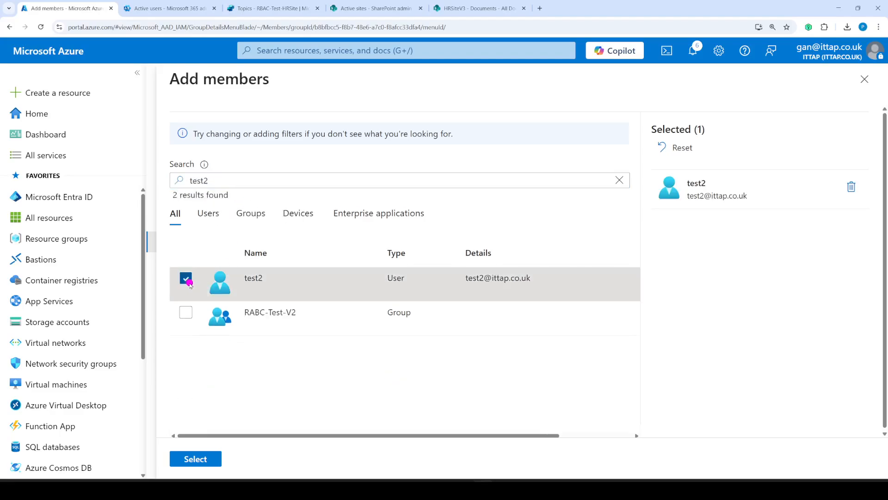
left_click(194, 458)
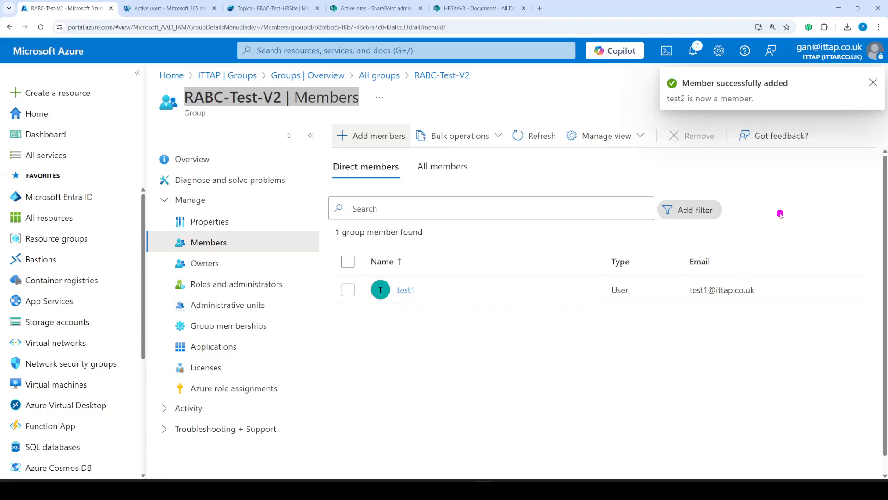
left_click(551, 141)
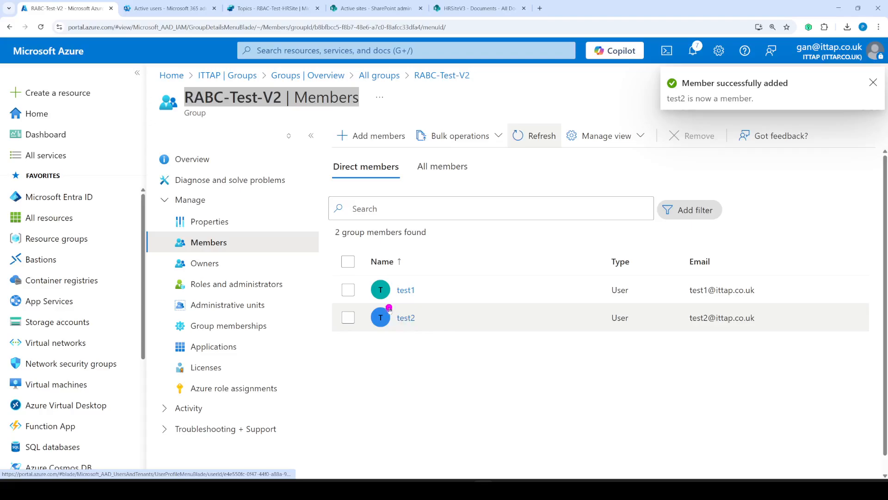
left_click_drag(223, 119, 383, 128)
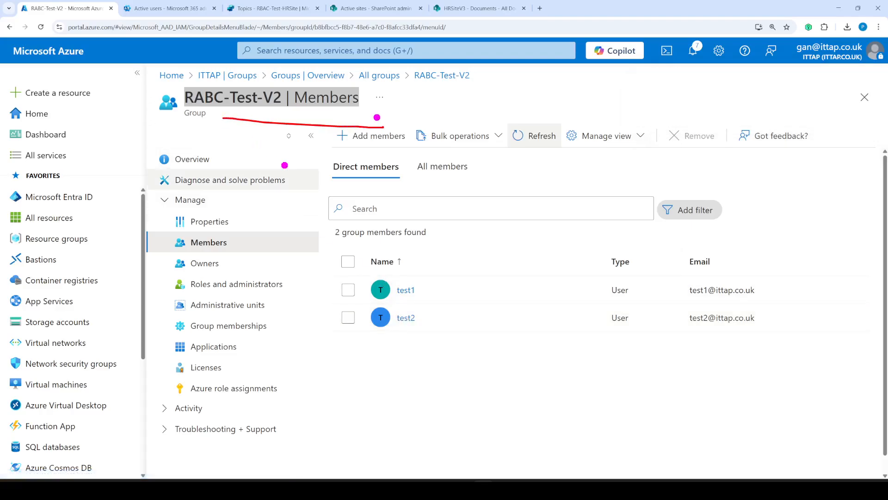
key("Escape")
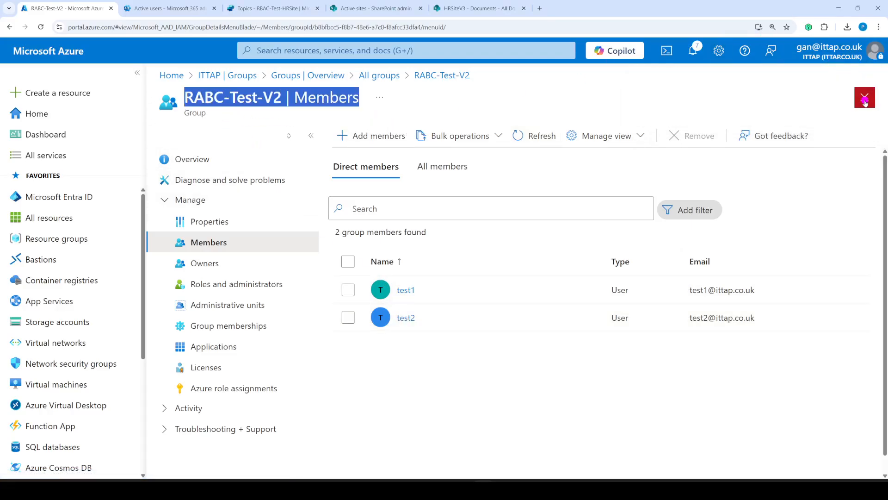
left_click(864, 97)
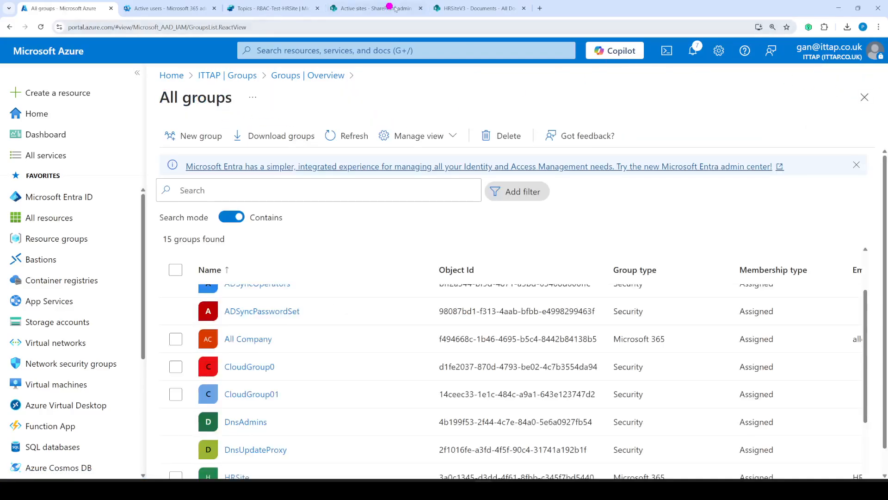
- Switch to the Firefox demo chatbot website and reload it
left_click(352, 9)
left_click(171, 8)
left_click(250, 8)
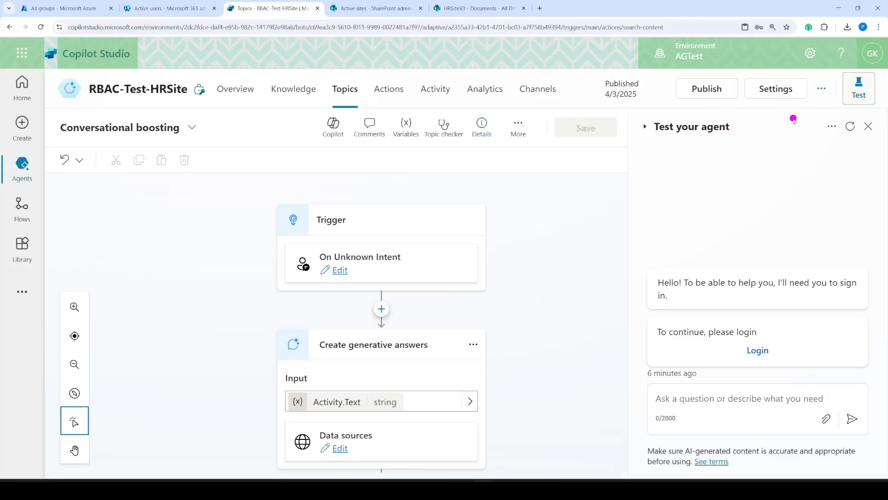
left_click(541, 490)
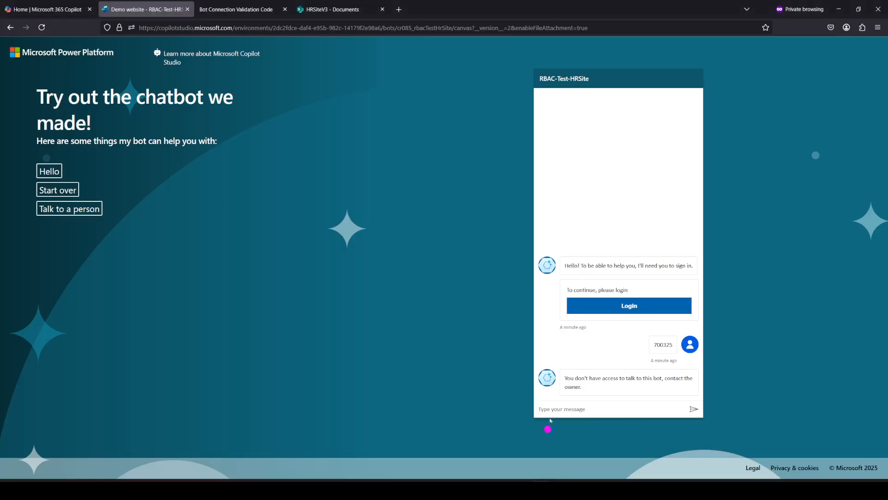
left_click(42, 27)
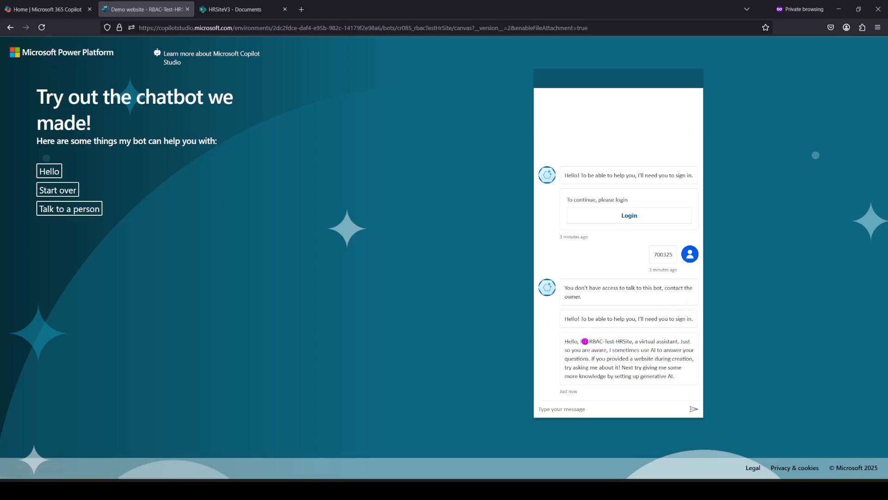
- Ask the RBAC-Test-HRSite bot 'what is chatbot' in the chat
left_click_drag(584, 341, 631, 346)
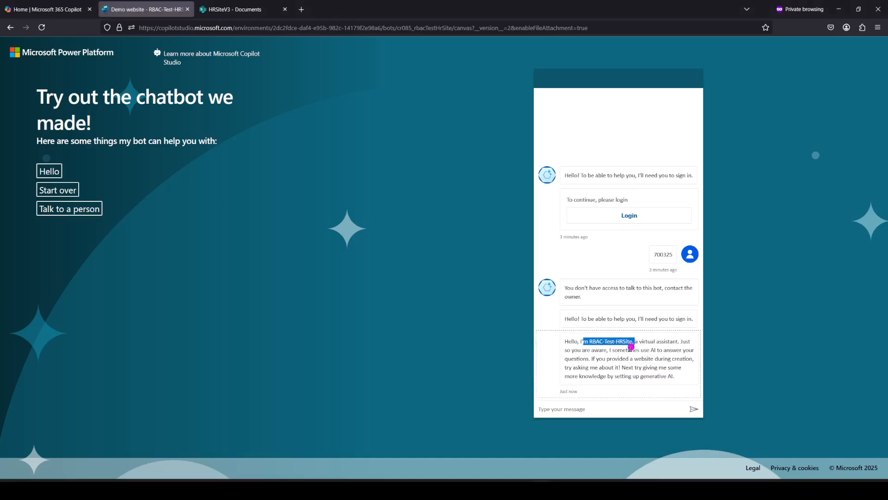
left_click(586, 408)
type("what is chatbot")
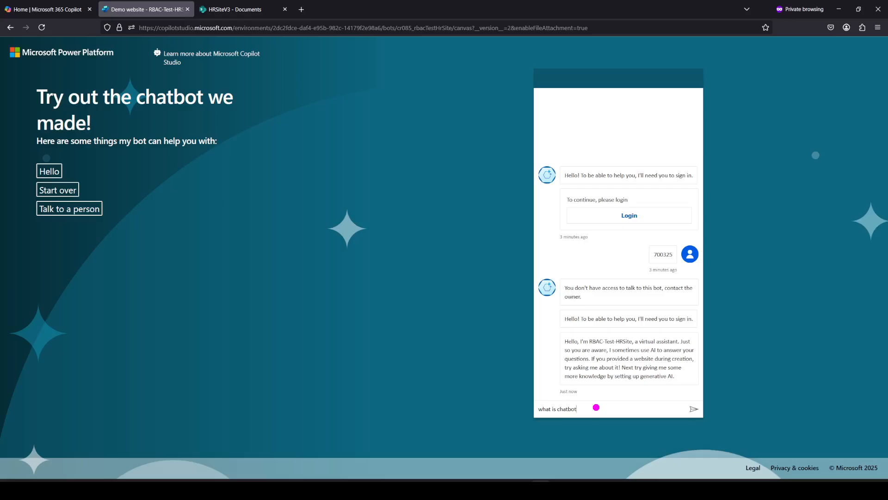
key("Return")
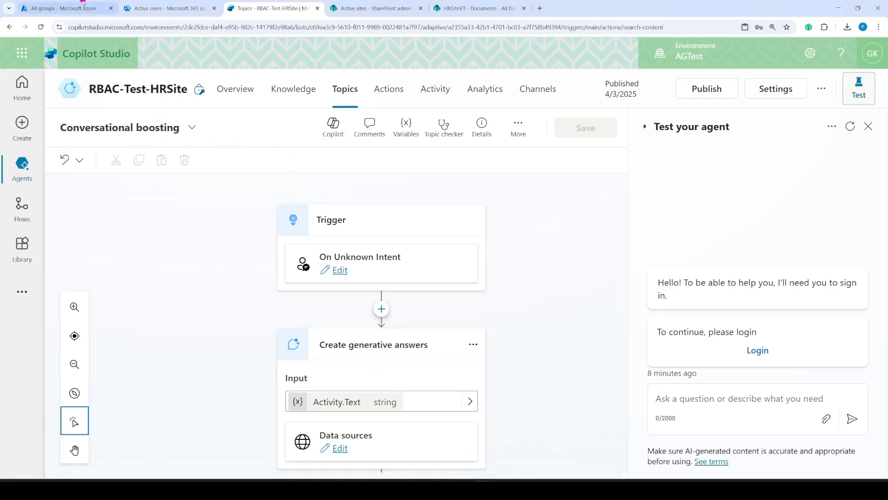
- Find and open the RABC-Test-V2 group from the Azure All groups list
left_click(63, 5)
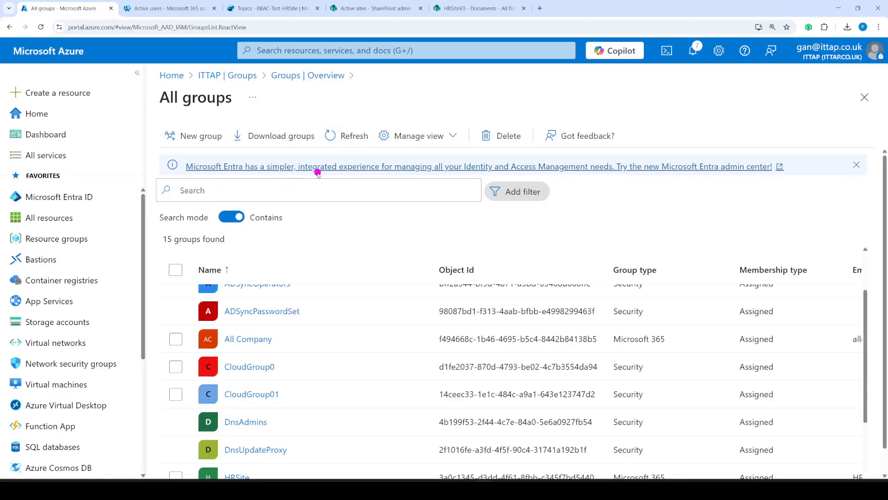
scroll(425, 370, "down", 3)
left_click(430, 397)
scroll(428, 384, "down", 1)
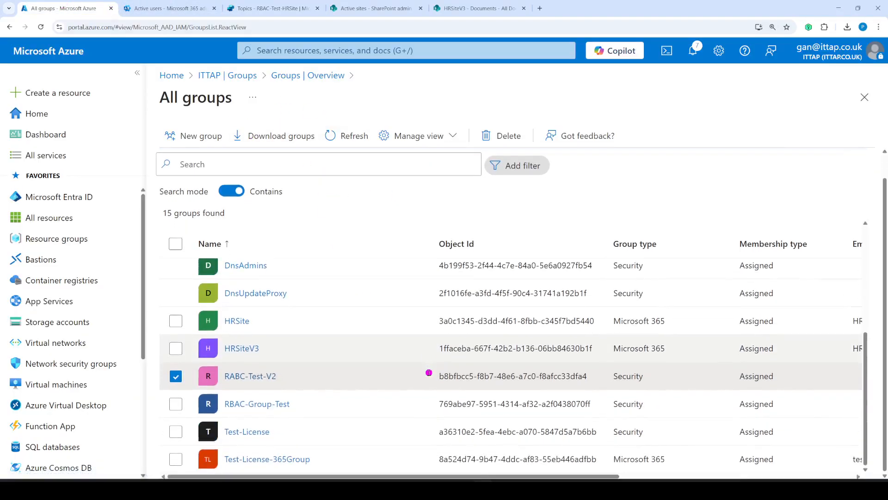
left_click(249, 374)
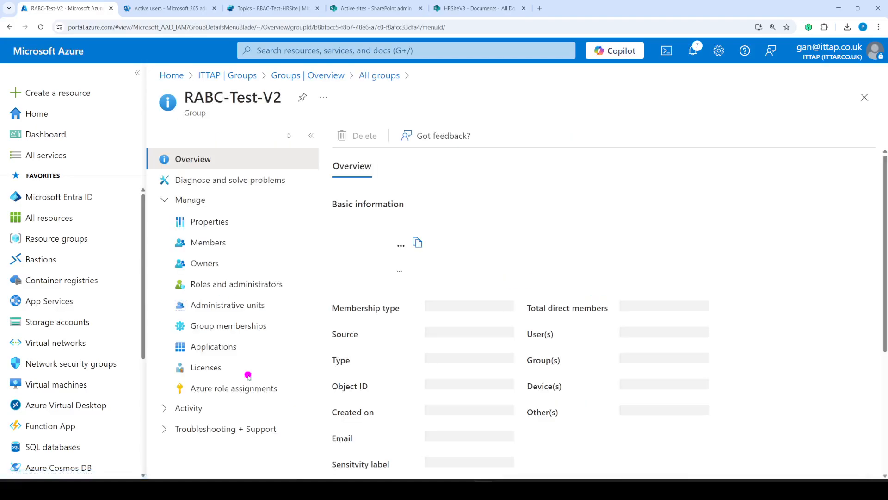
- Remove test2 from RABC-Test-V2's members and refresh so only test1 remains
left_click(208, 243)
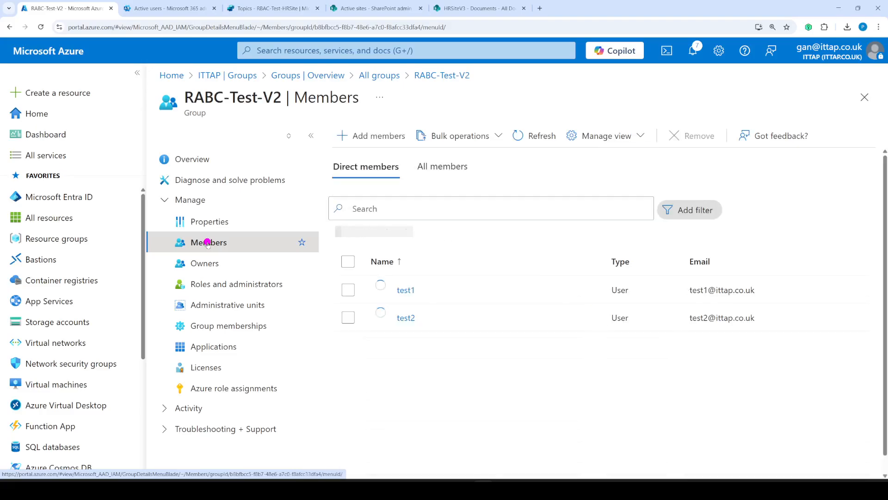
left_click(348, 317)
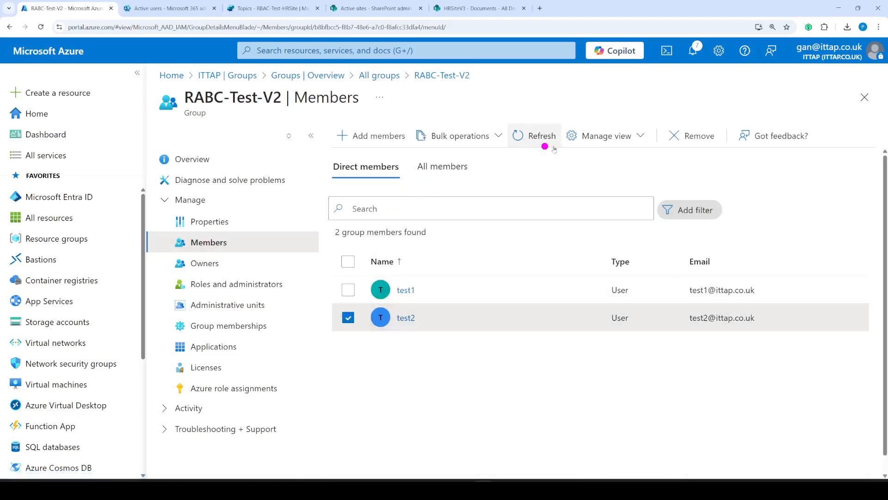
left_click(673, 145)
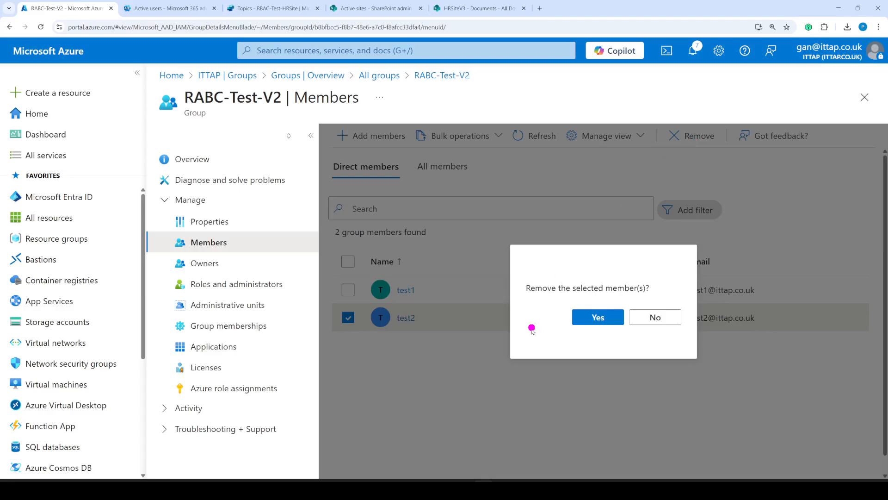
left_click(598, 316)
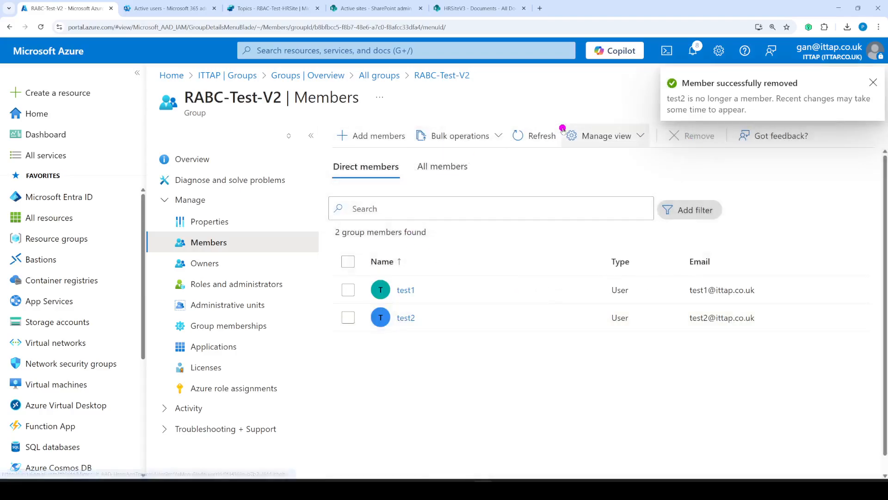
left_click(546, 134)
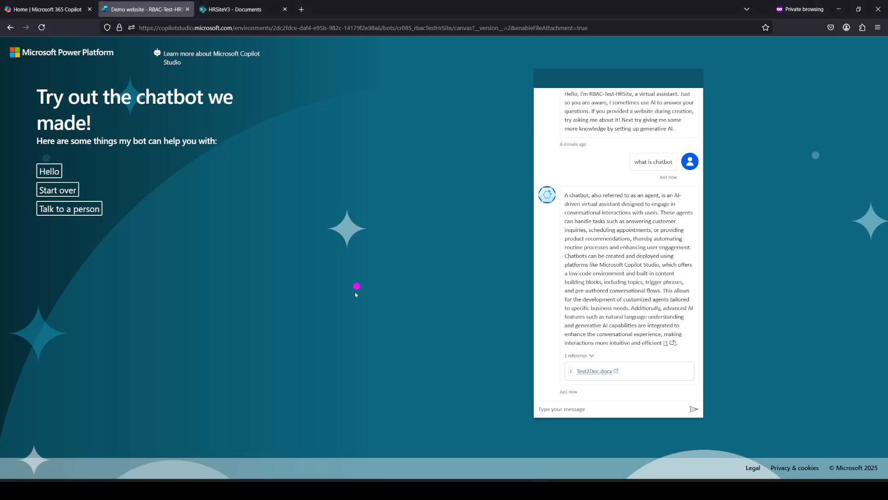
- Duplicate the demo chatbot tab, close the old tab, and reload the new one
middle_click(42, 28)
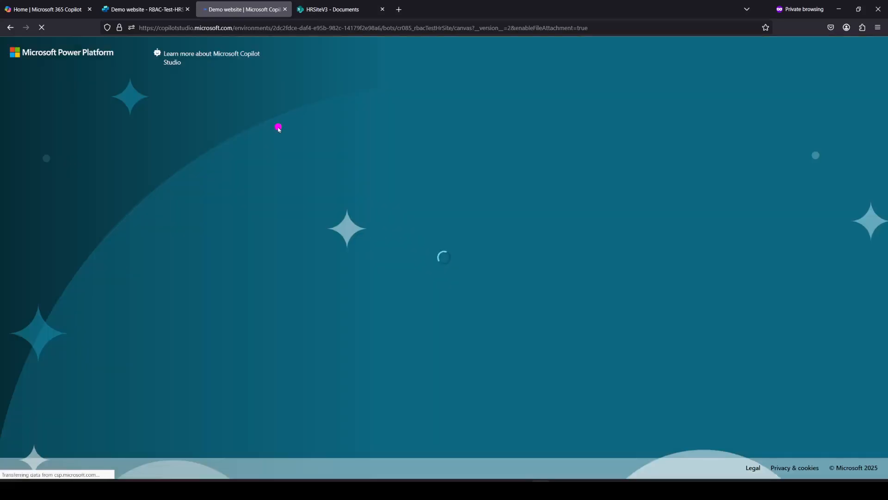
left_click(187, 9)
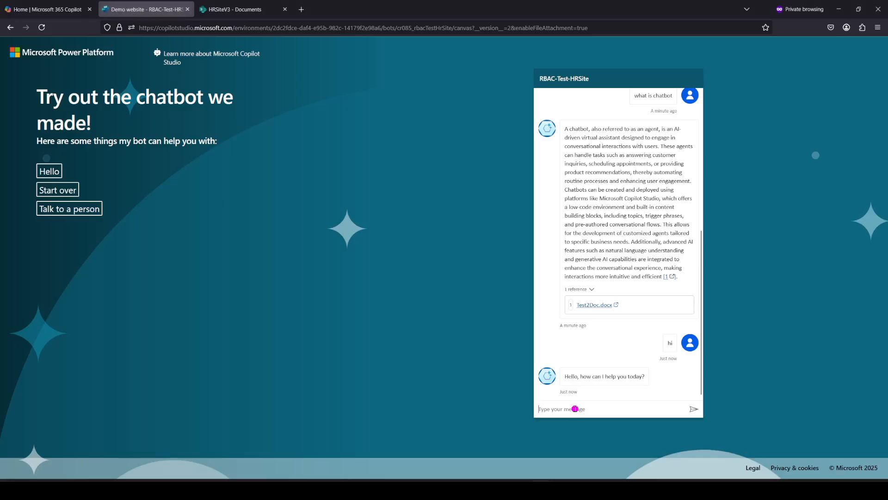
left_click(41, 27)
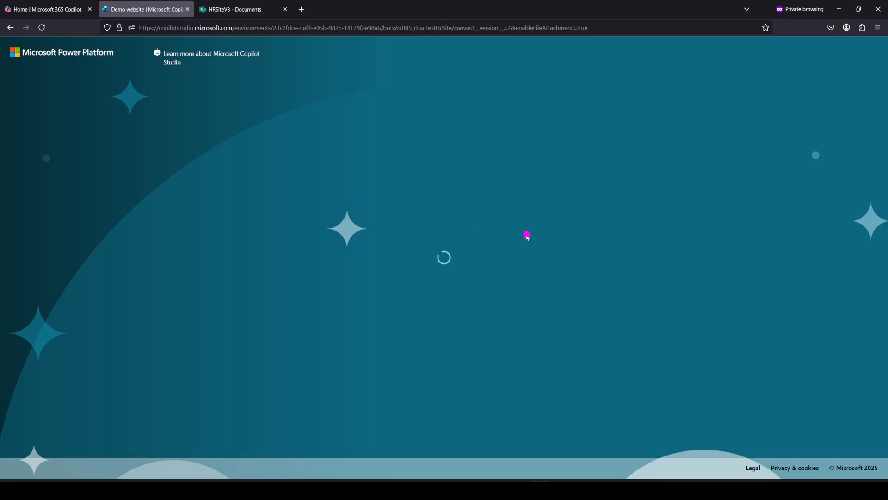
- Replace the demo chatbot tab with a fresh copy and close the old one
middle_click(42, 27)
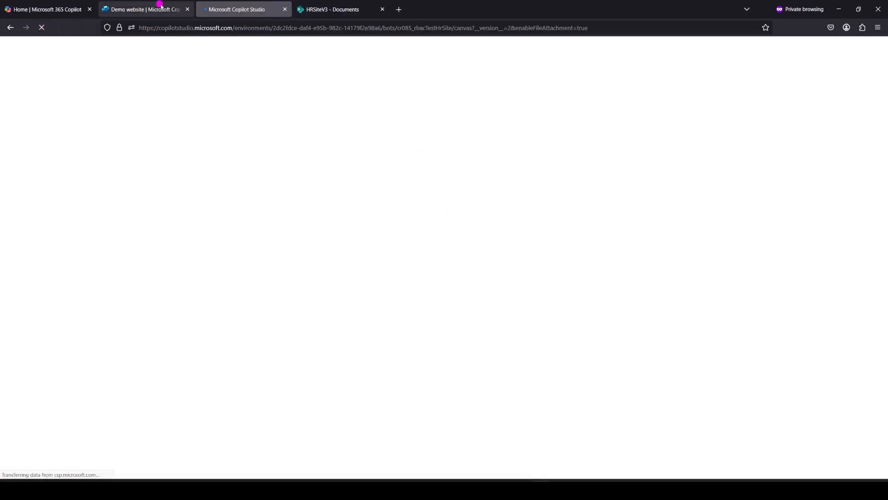
left_click(187, 10)
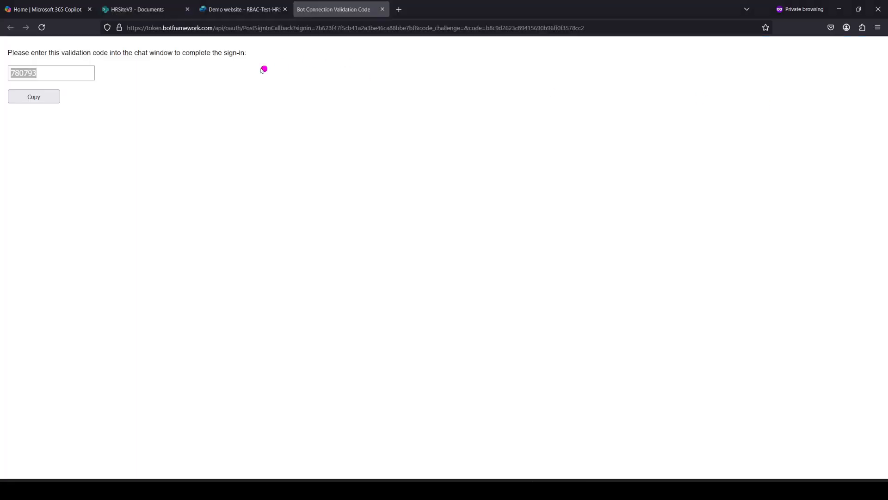
left_click(228, 9)
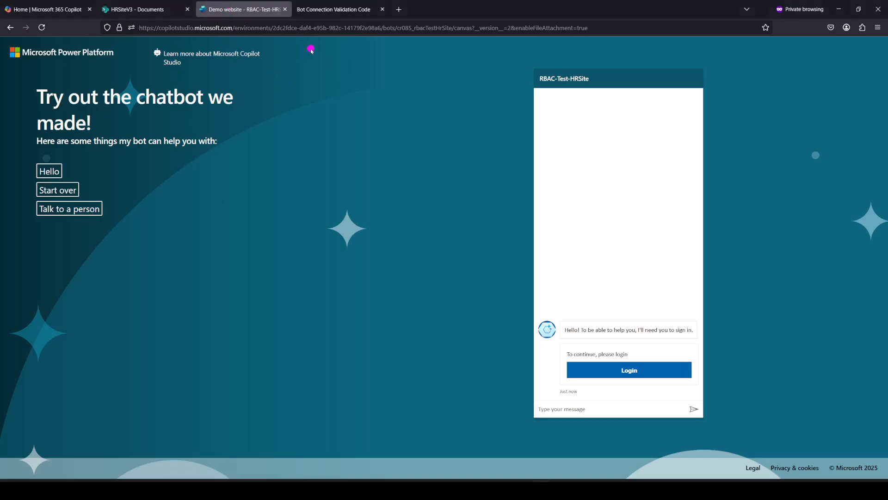
- Copy the sign-in validation code and send it in the demo chat to sign in
left_click(342, 12)
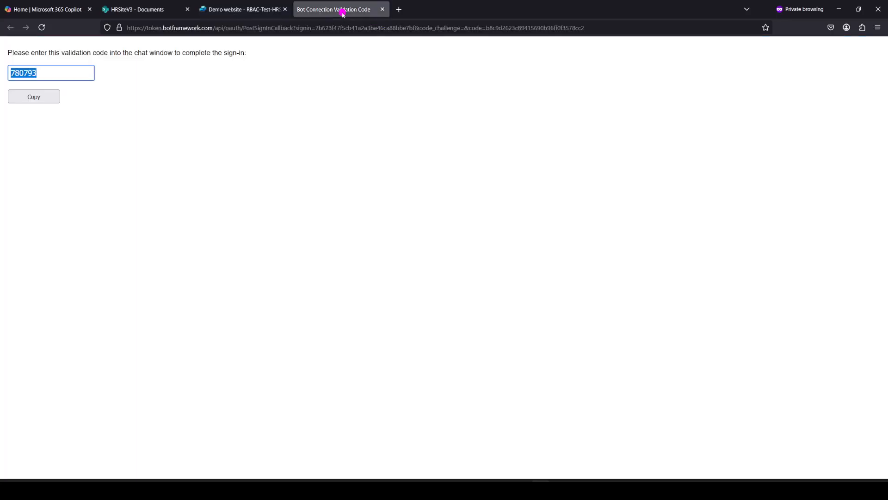
left_click(34, 95)
left_click(216, 9)
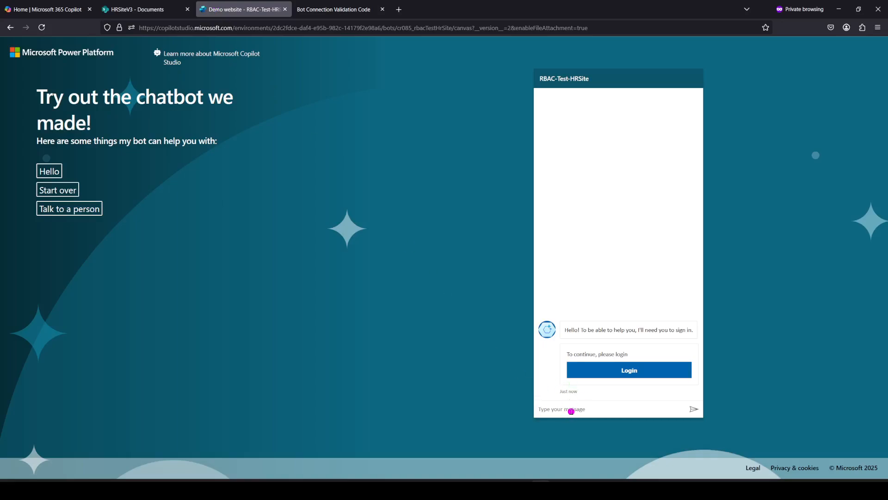
key("ctrl+v")
left_click(693, 409)
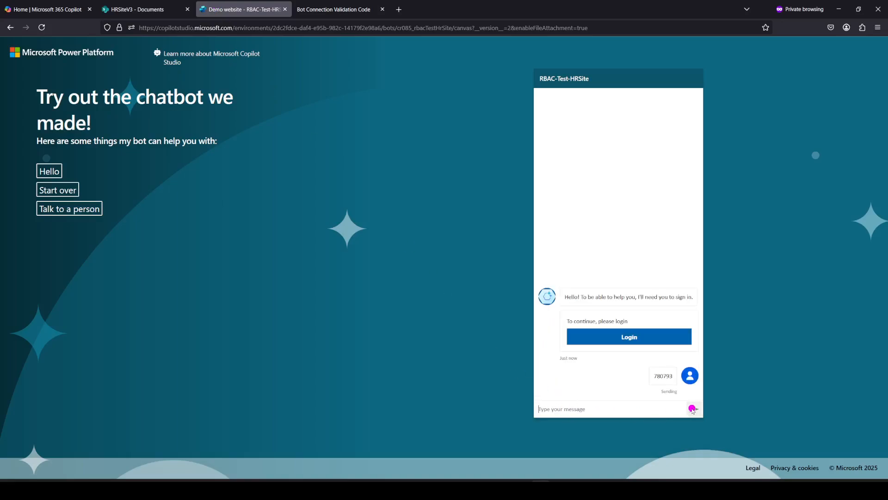